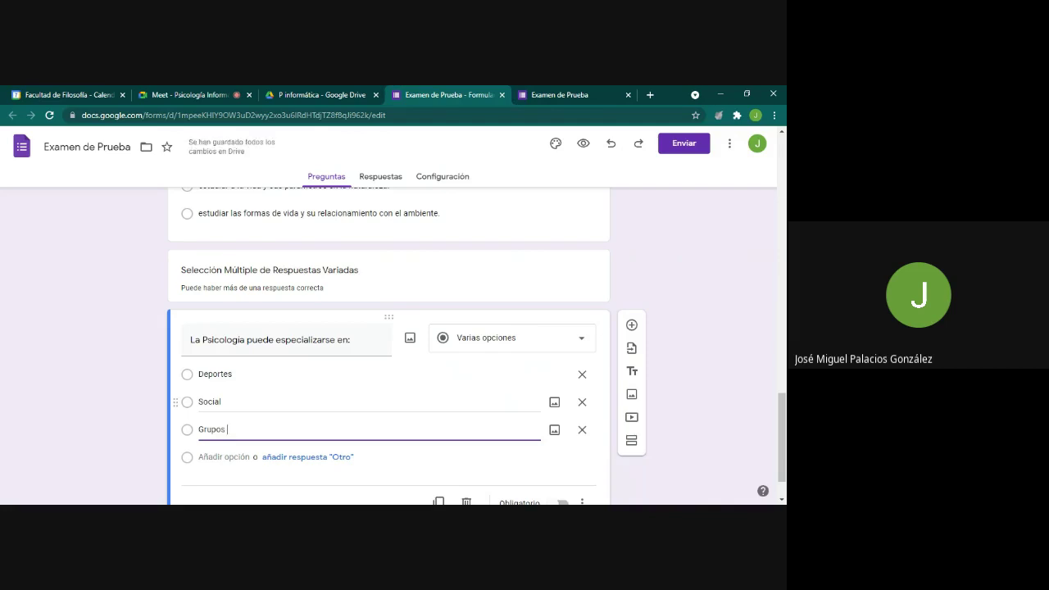
- Add "Clínica" as the fourth option of the question "La Psicología puede especializarse en:"
{"action": "key", "text": "Return"}
{"action": "type", "text": "CL"}
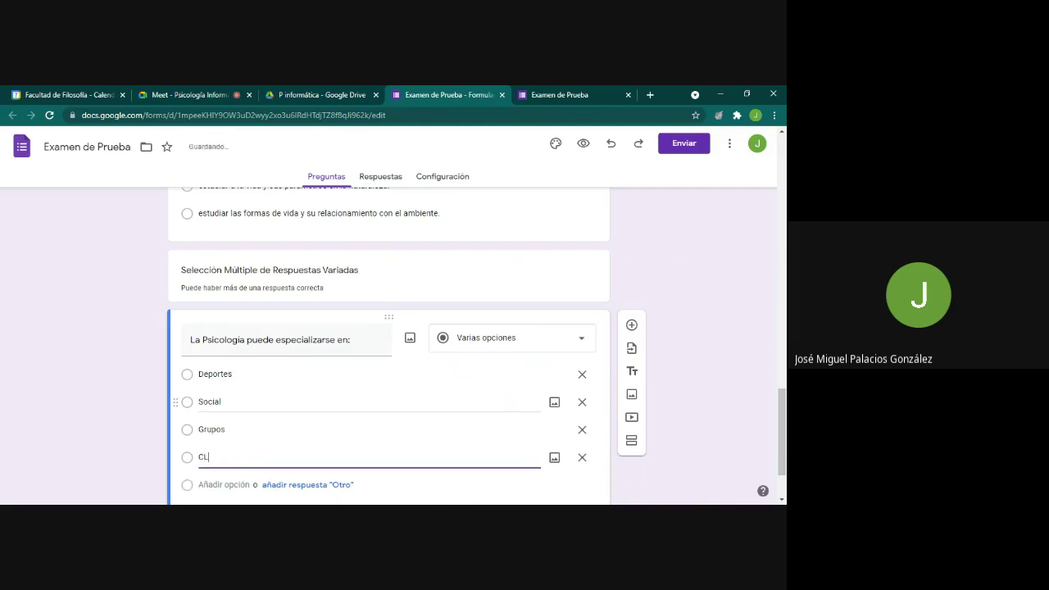
{"action": "key", "text": "BackSpace"}
{"action": "type", "text": "línica"}
{"action": "scroll", "coordinate": [266, 429], "scroll_direction": "down", "scroll_amount": 1}
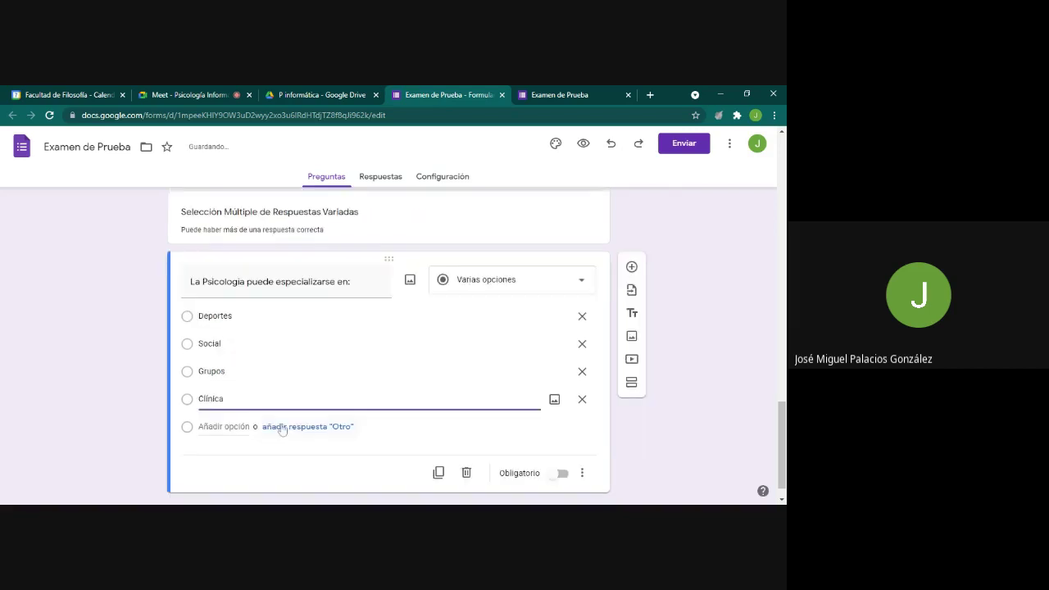
{"action": "scroll", "coordinate": [273, 431], "scroll_direction": "up", "scroll_amount": 3}
{"action": "scroll", "coordinate": [279, 437], "scroll_direction": "down", "scroll_amount": 3}
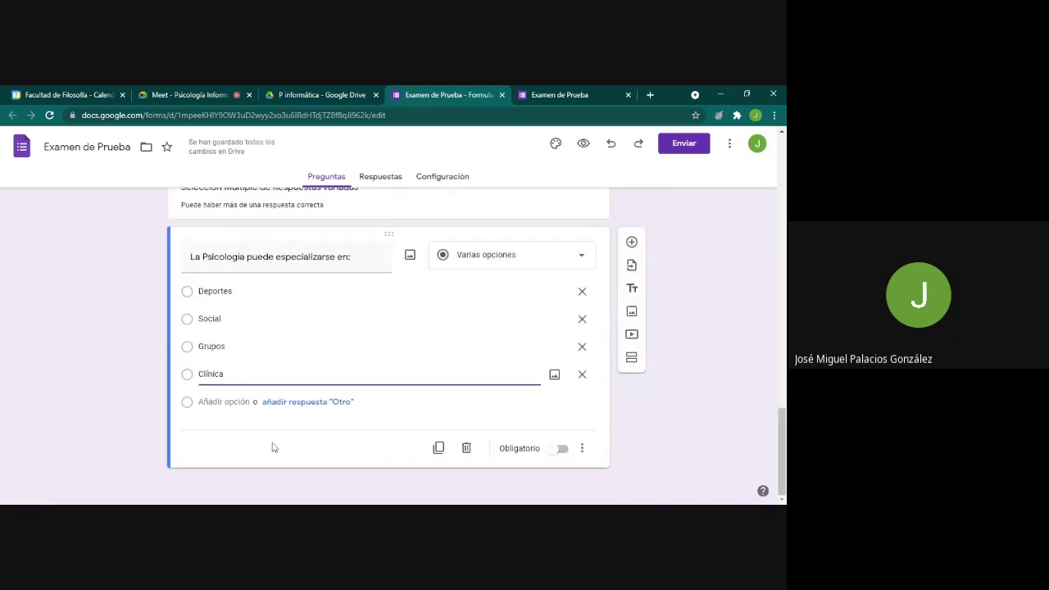
- Add a new question titled "Son escuelas psicológicas:" with "el Couching Ontológico" as its first option
{"action": "left_click", "coordinate": [631, 240]}
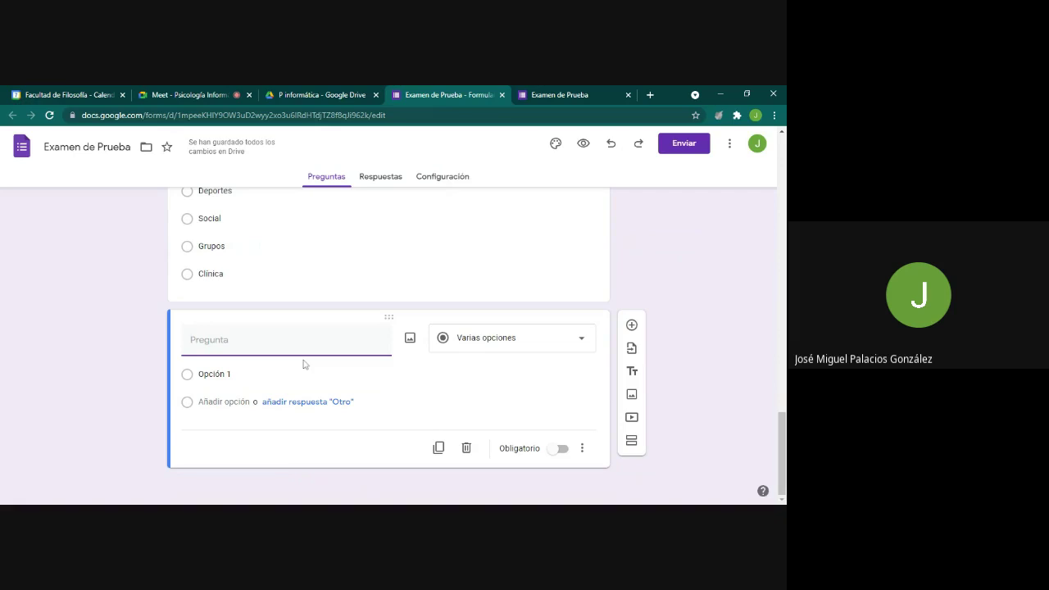
{"action": "type", "text": "Son escuelas psicológicas:"}
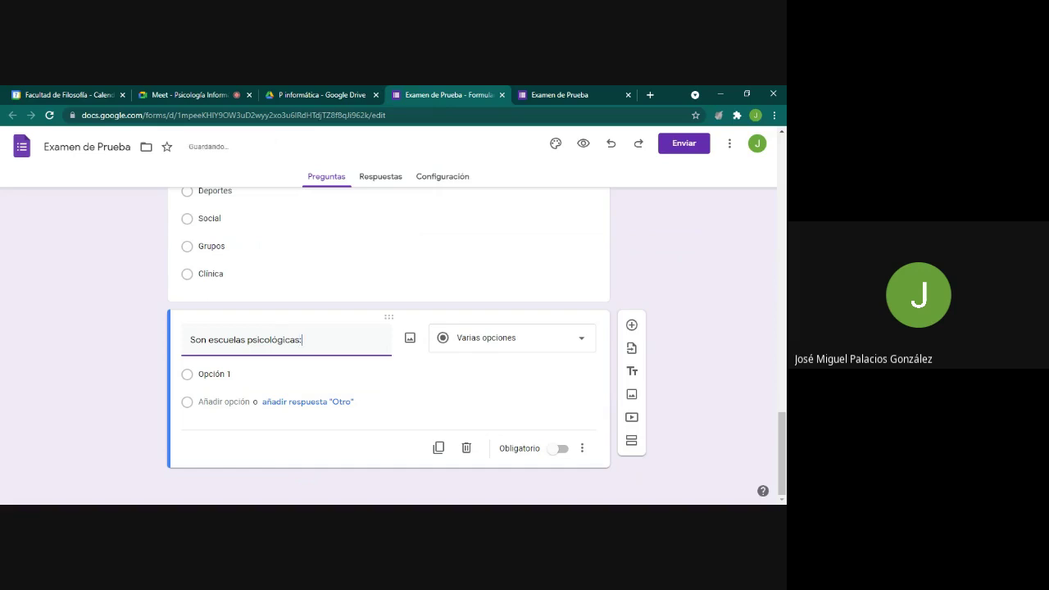
{"action": "left_click", "coordinate": [299, 387]}
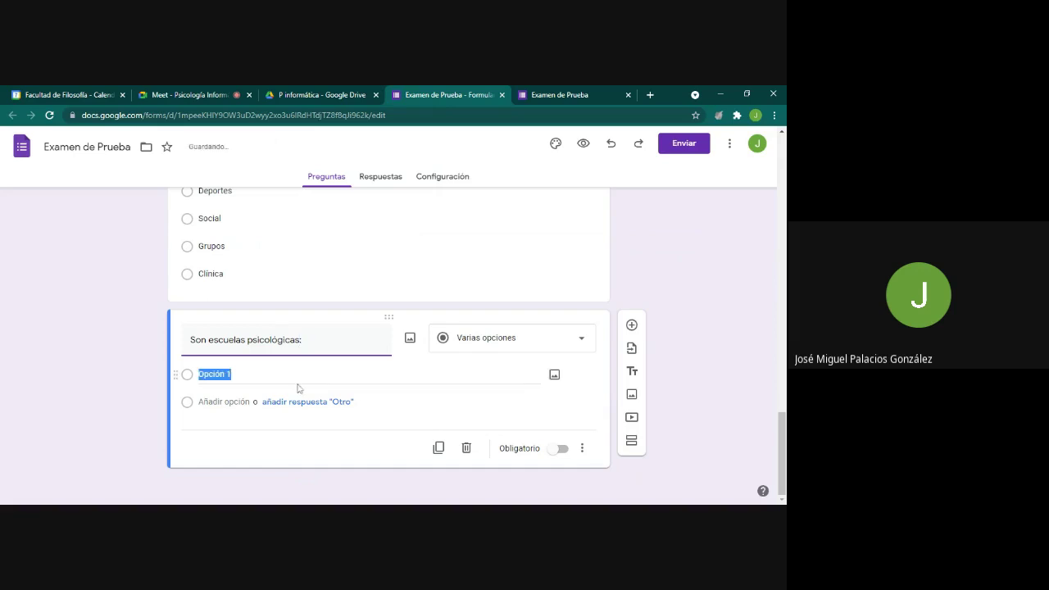
{"action": "type", "text": "el Couch"}
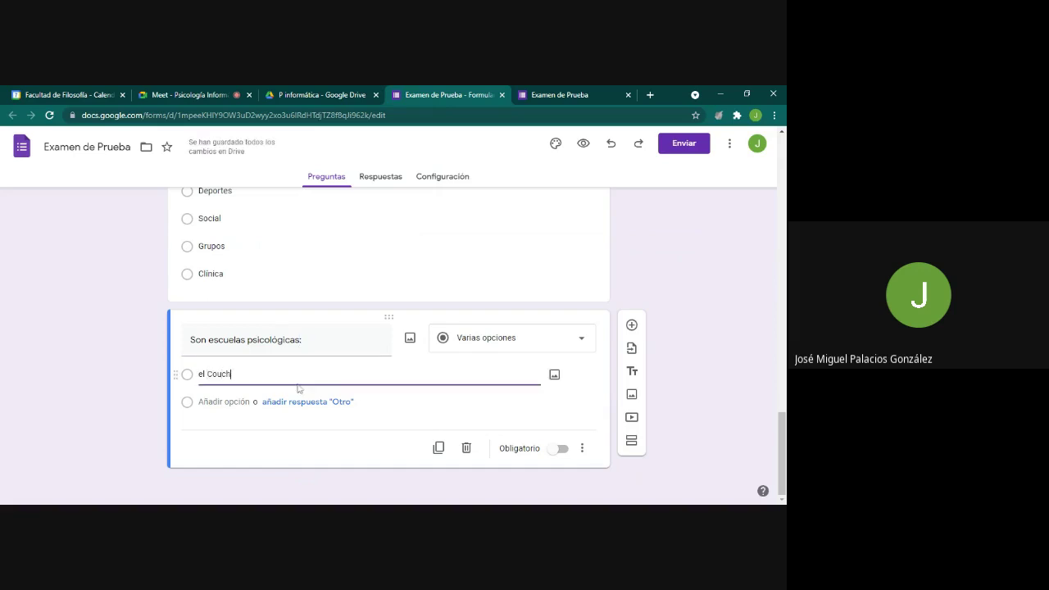
{"action": "type", "text": "ing de"}
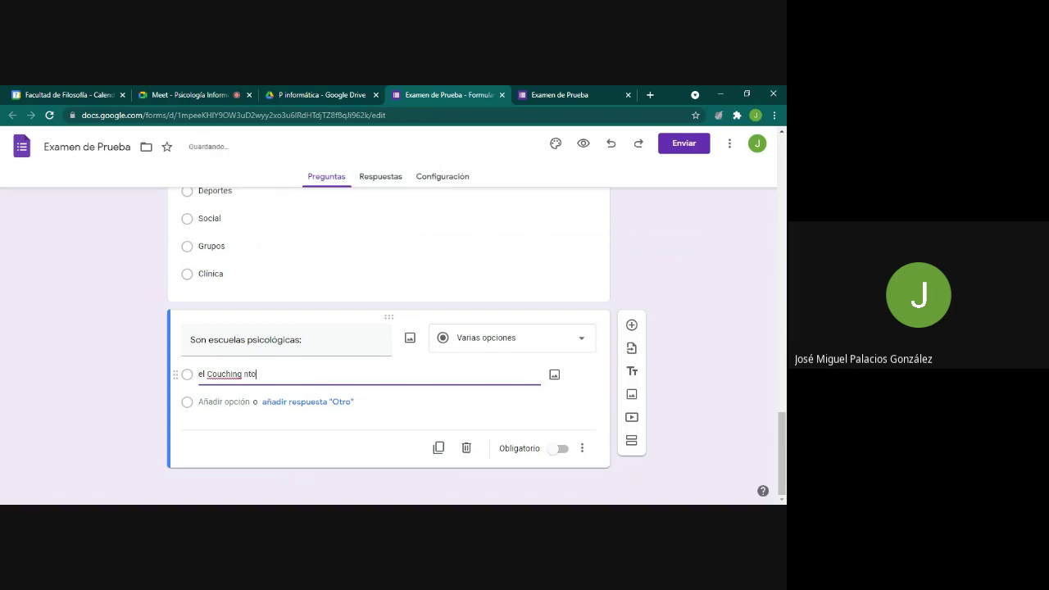
{"action": "key", "text": "BackSpace"}
{"action": "key", "text": "BackSpace"}
{"action": "type", "text": "Ontológico"}
- Add the options "la PNL", "el psicoanálisis", "la Gestalt" and "el Humanismo" to the question "Son escuelas psicológicas:"
{"action": "key", "text": "Return"}
{"action": "type", "text": "la PNL"}
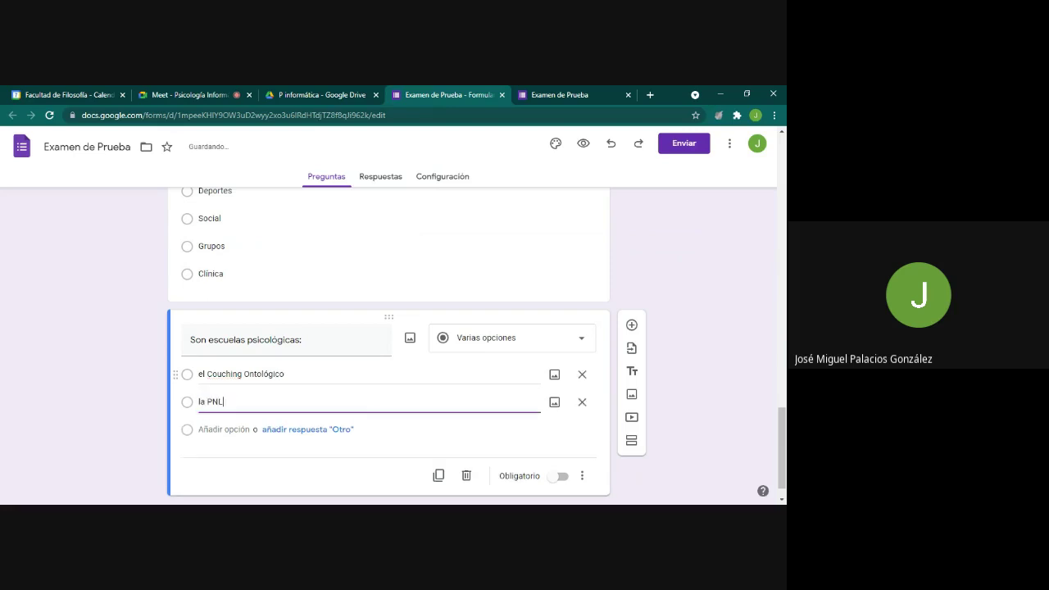
{"action": "key", "text": "Return"}
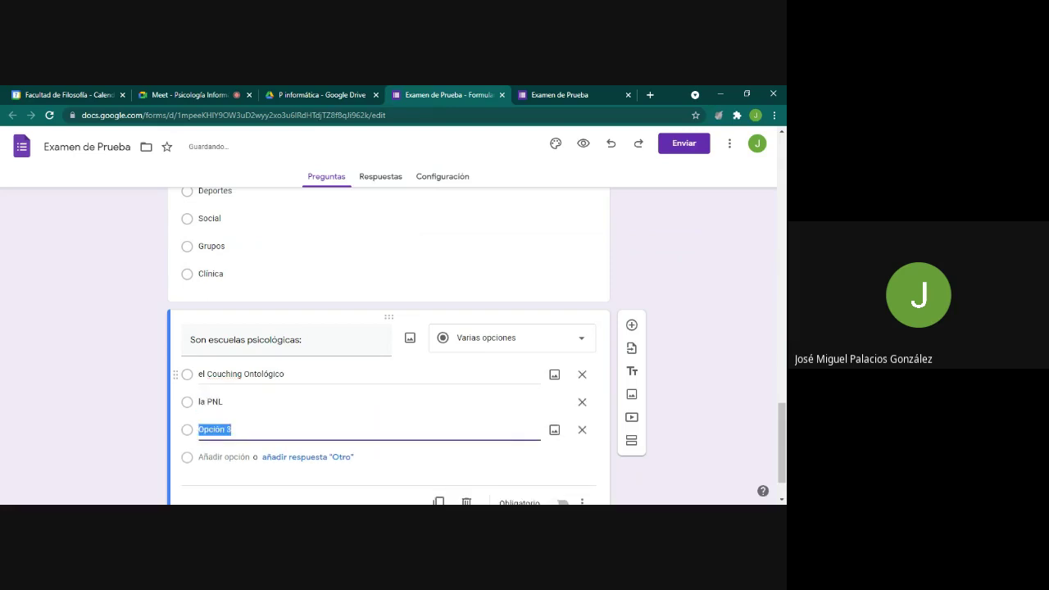
{"action": "type", "text": "el psicoa"}
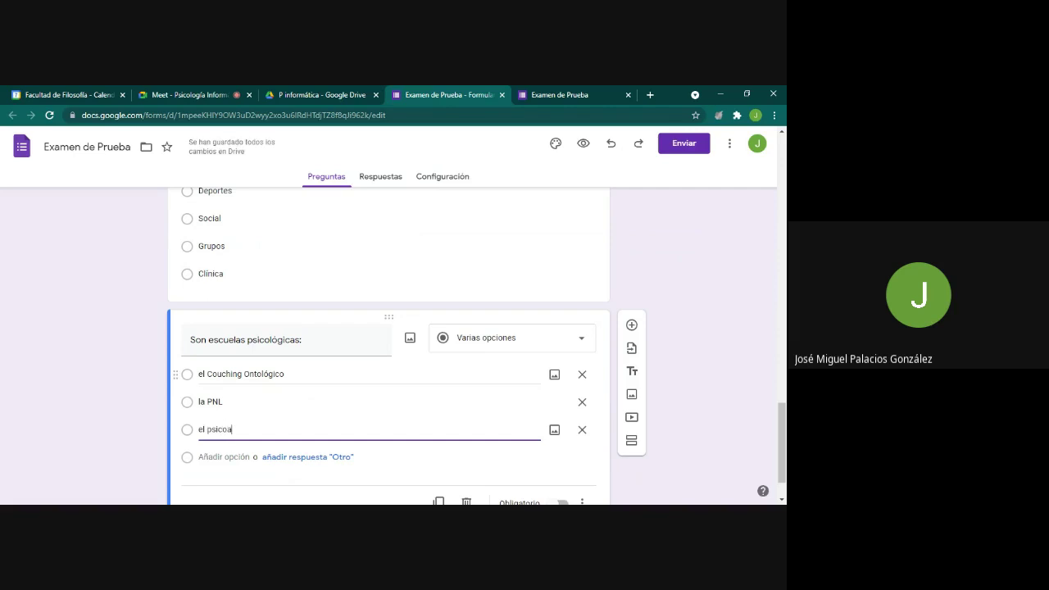
{"action": "type", "text": "nálisis"}
{"action": "key", "text": "Return"}
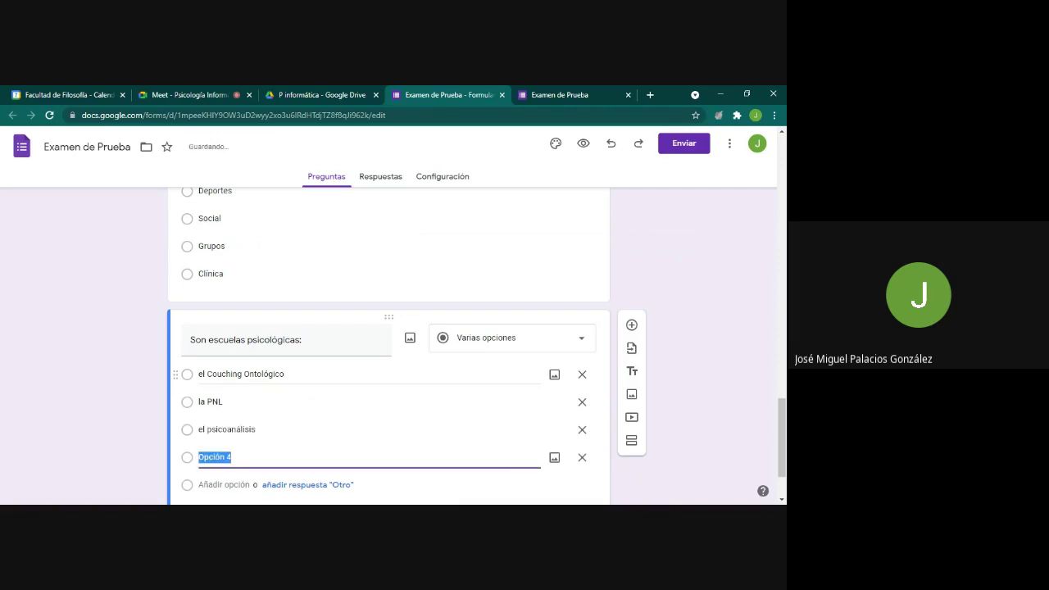
{"action": "type", "text": "la Gestal"}
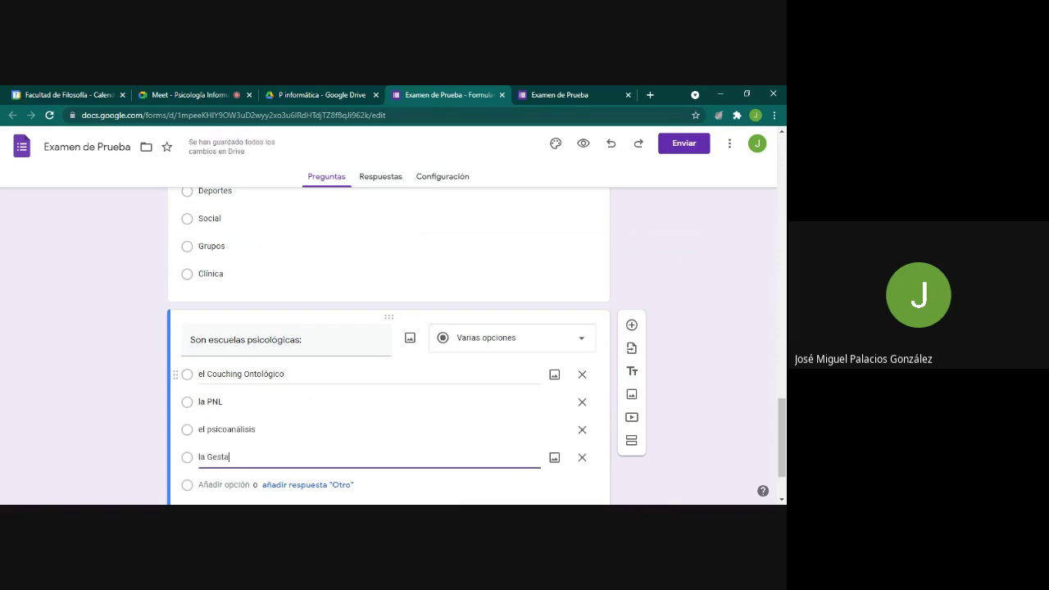
{"action": "type", "text": "t"}
{"action": "key", "text": "Return"}
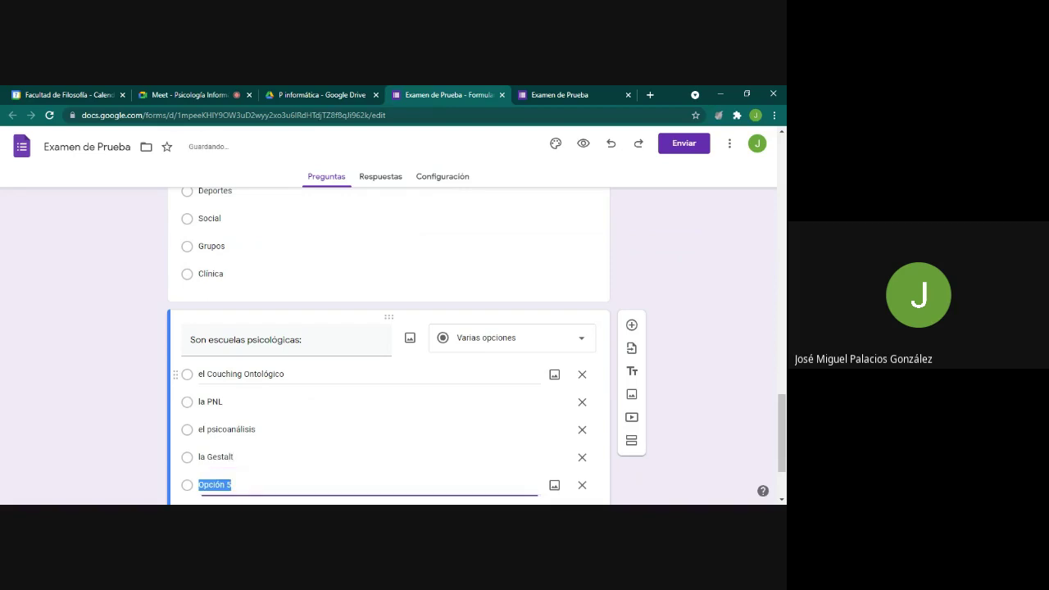
{"action": "scroll", "coordinate": [299, 393], "scroll_direction": "down", "scroll_amount": 2}
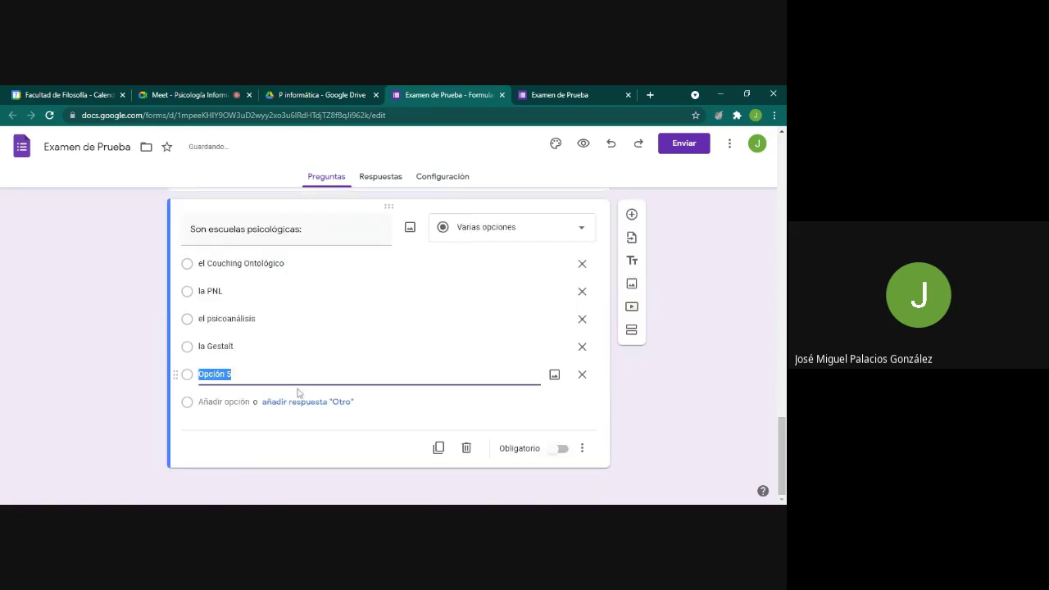
{"action": "type", "text": "el Humanismo"}
- Show the available question types for the first true/false question, about Google Drive tools requiring an internet connection
{"action": "scroll", "coordinate": [298, 393], "scroll_direction": "up", "scroll_amount": 10}
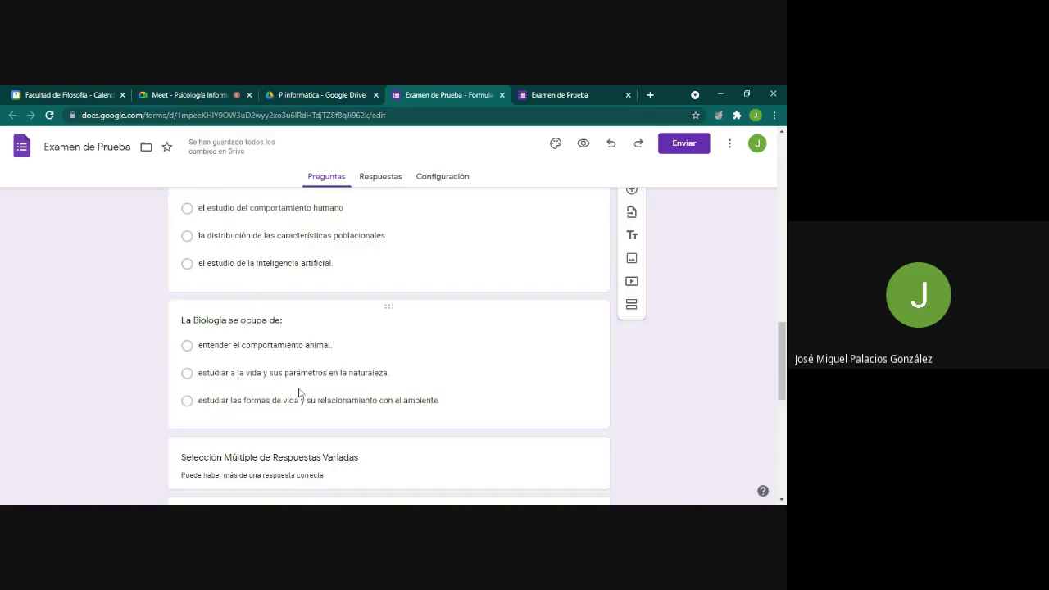
{"action": "scroll", "coordinate": [298, 394], "scroll_direction": "up", "scroll_amount": 15}
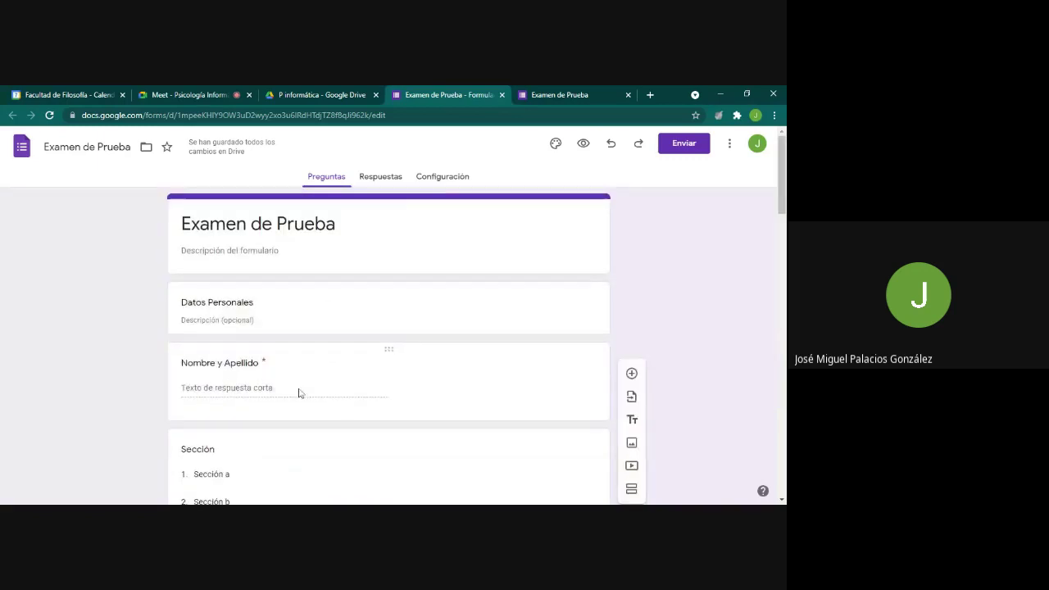
{"action": "scroll", "coordinate": [298, 393], "scroll_direction": "down", "scroll_amount": 3}
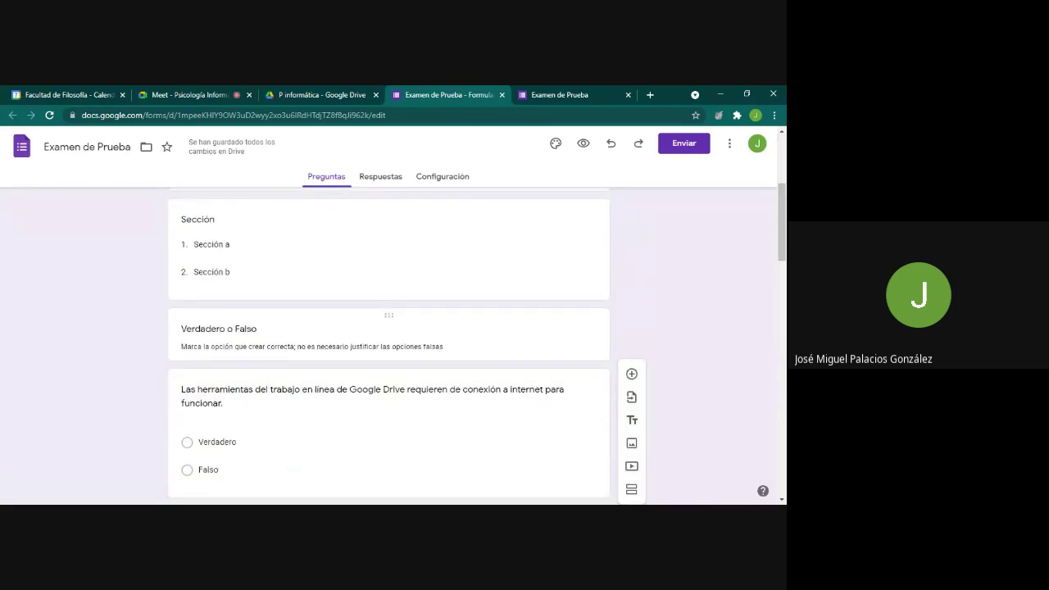
{"action": "scroll", "coordinate": [230, 281], "scroll_direction": "down", "scroll_amount": 2}
{"action": "left_click", "coordinate": [230, 281]}
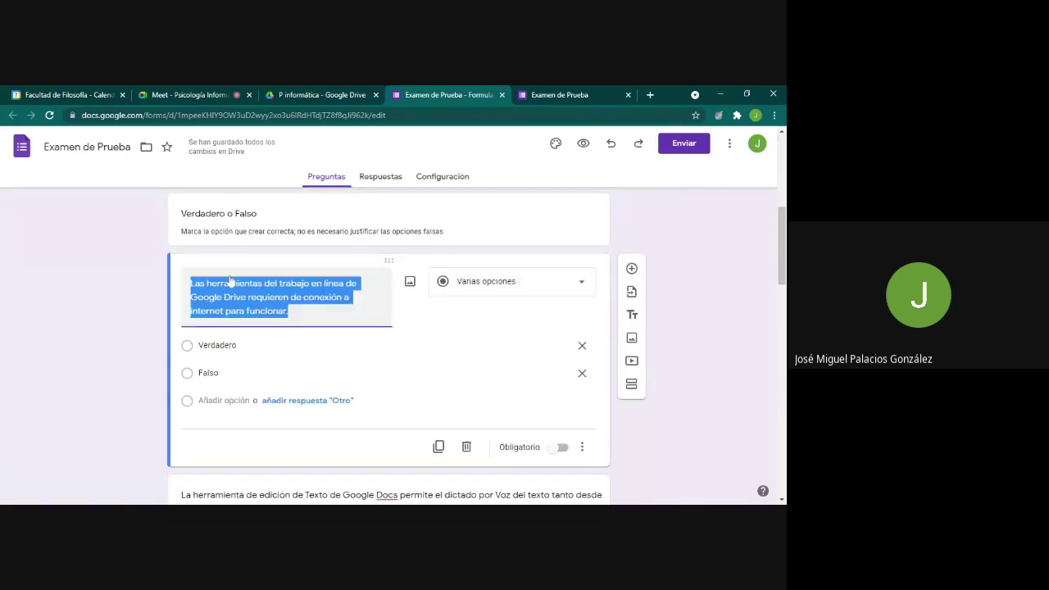
{"action": "left_click", "coordinate": [236, 354]}
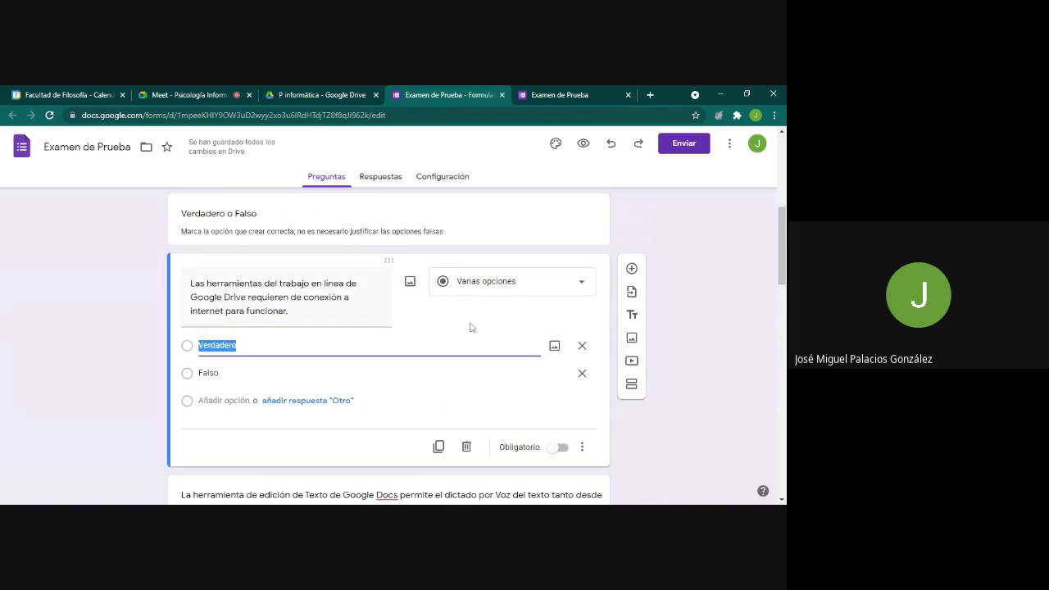
{"action": "left_click", "coordinate": [493, 282]}
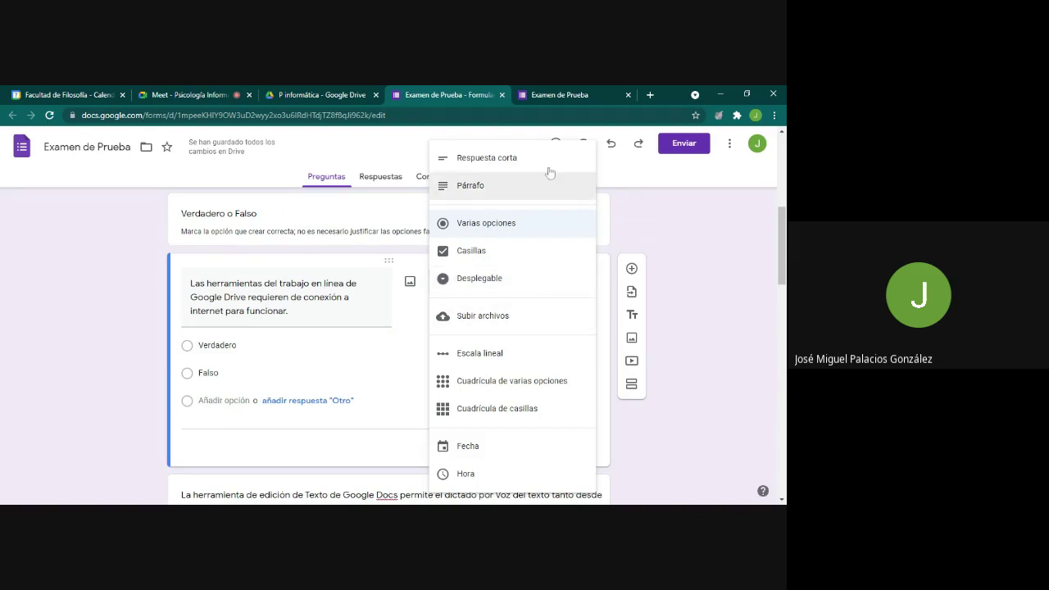
- Reload the respondent view of the exam and review its personal data, true/false and multiple-choice sections
{"action": "left_click", "coordinate": [562, 94]}
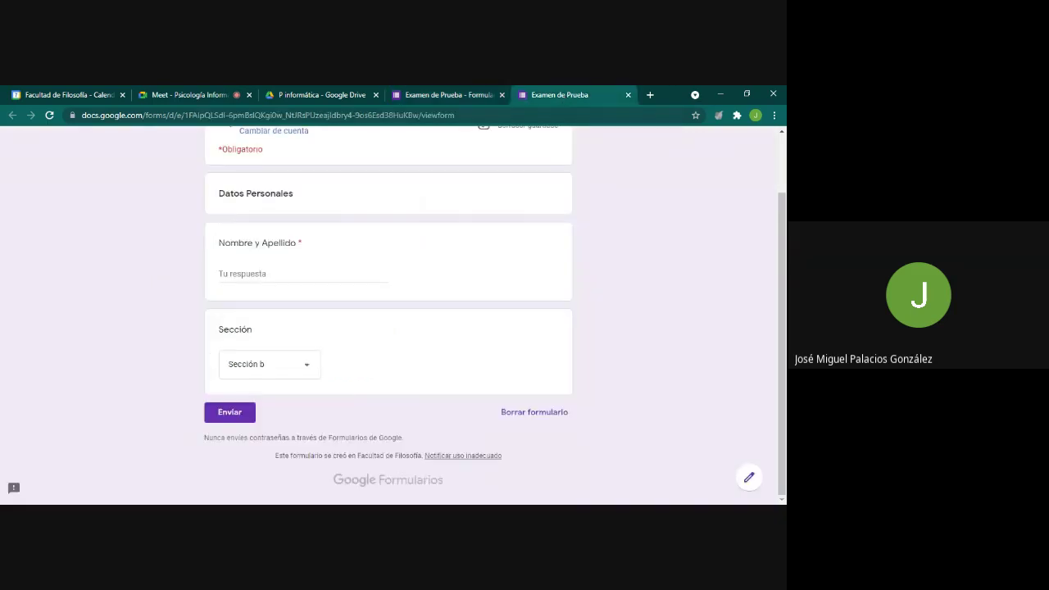
{"action": "left_click", "coordinate": [49, 115]}
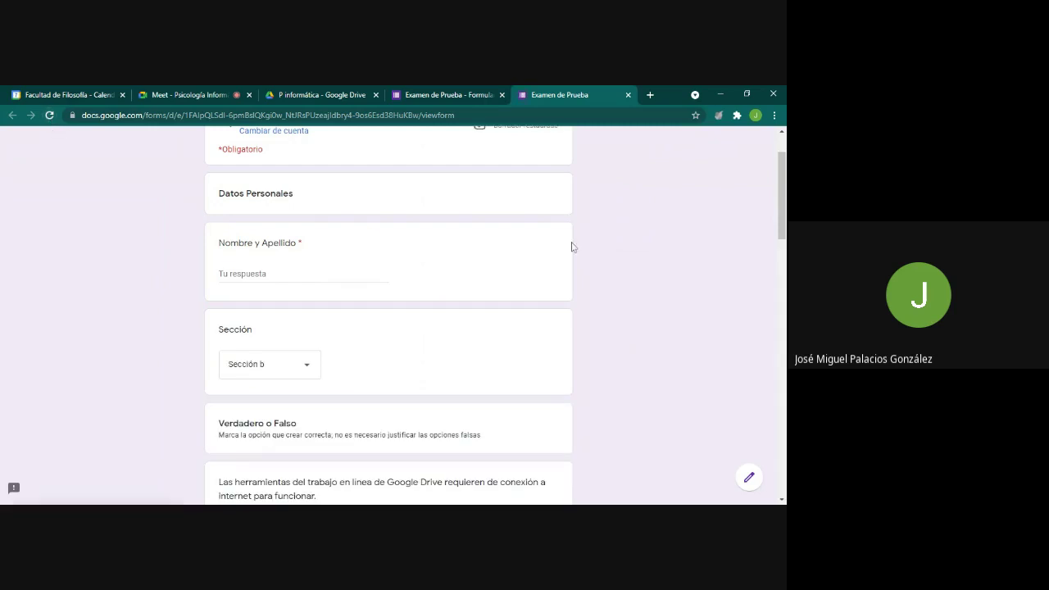
{"action": "scroll", "coordinate": [641, 311], "scroll_direction": "down", "scroll_amount": 4}
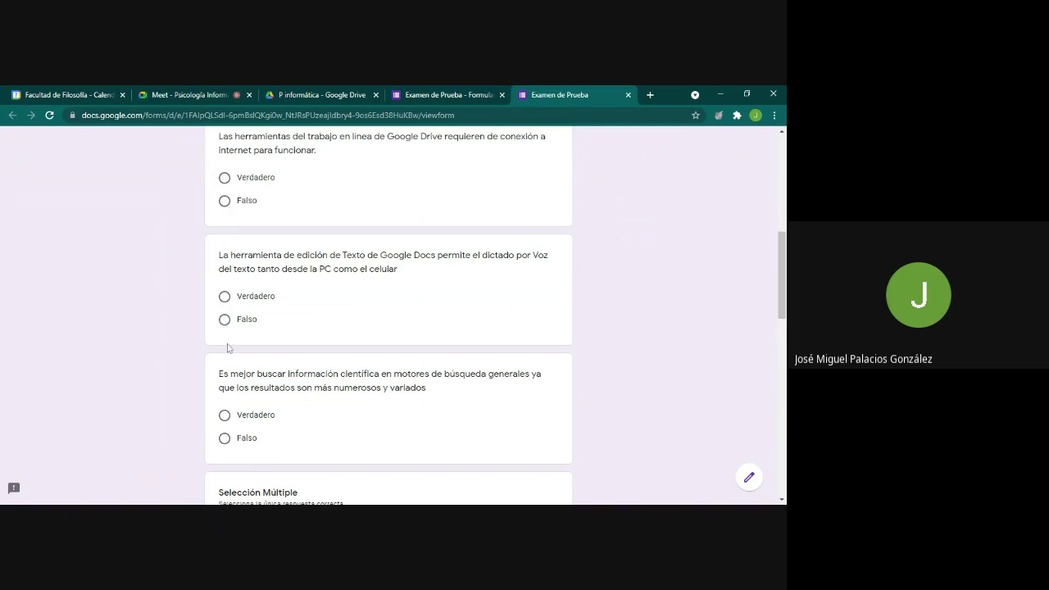
{"action": "scroll", "coordinate": [264, 405], "scroll_direction": "down", "scroll_amount": 2}
{"action": "scroll", "coordinate": [267, 410], "scroll_direction": "down", "scroll_amount": 2}
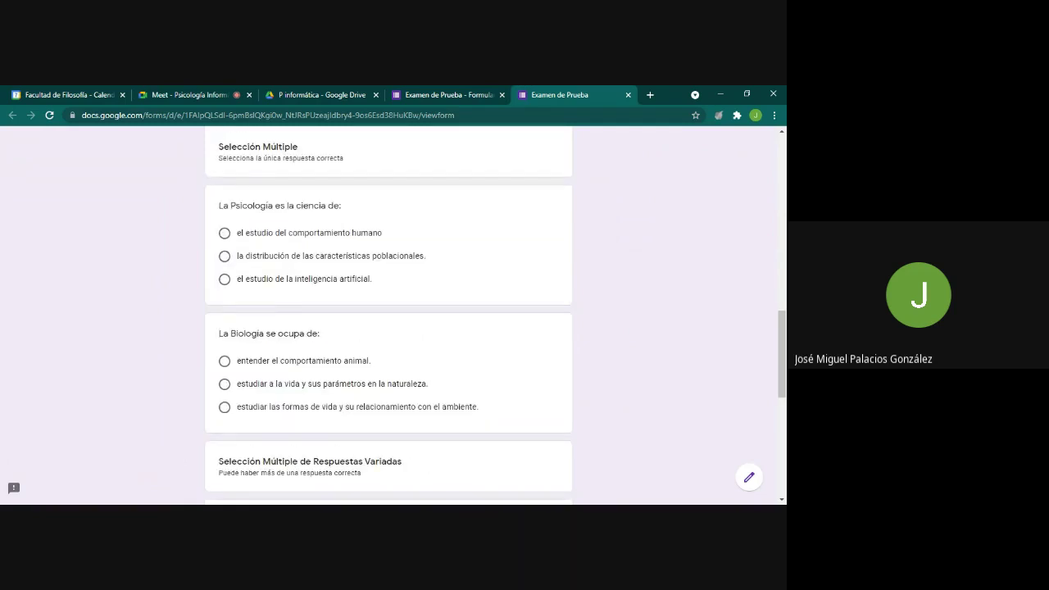
{"action": "scroll", "coordinate": [269, 326], "scroll_direction": "down", "scroll_amount": 4}
{"action": "scroll", "coordinate": [269, 325], "scroll_direction": "up", "scroll_amount": 8}
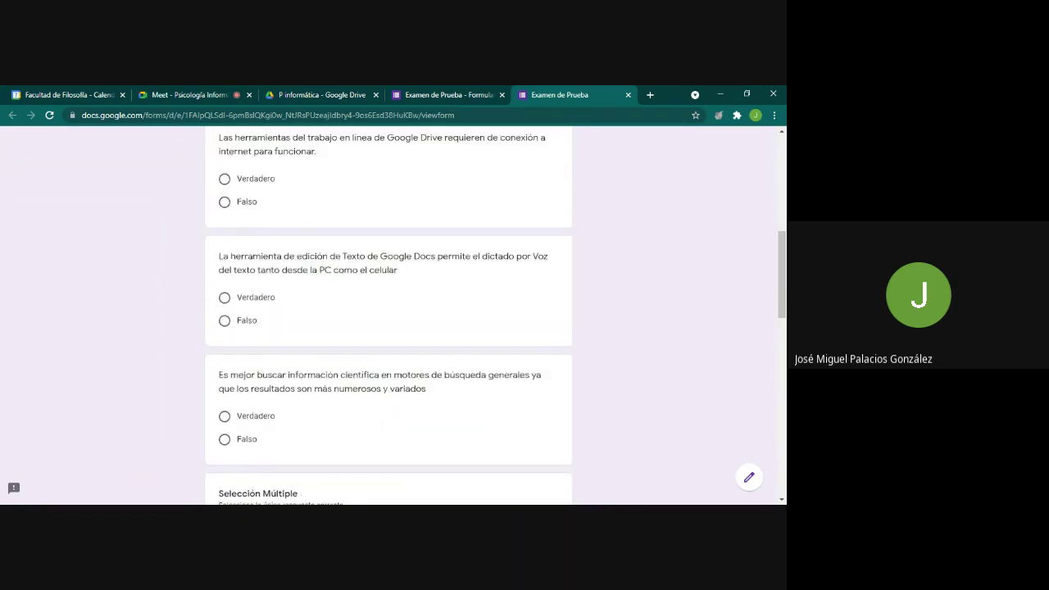
{"action": "scroll", "coordinate": [388, 315], "scroll_direction": "up", "scroll_amount": 5}
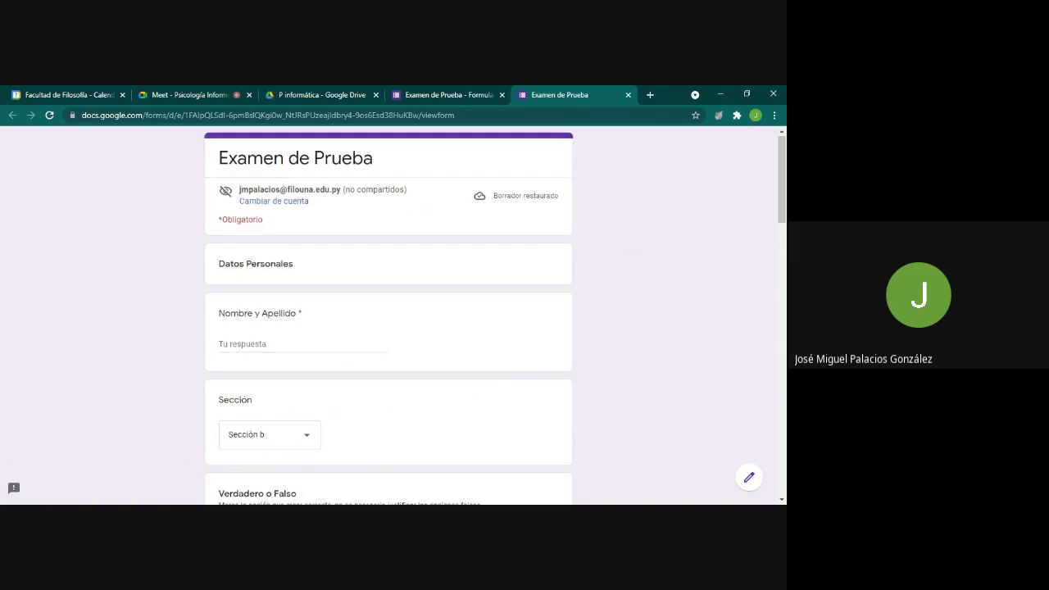
{"action": "scroll", "coordinate": [277, 340], "scroll_direction": "down", "scroll_amount": 7}
{"action": "scroll", "coordinate": [384, 256], "scroll_direction": "down", "scroll_amount": 4}
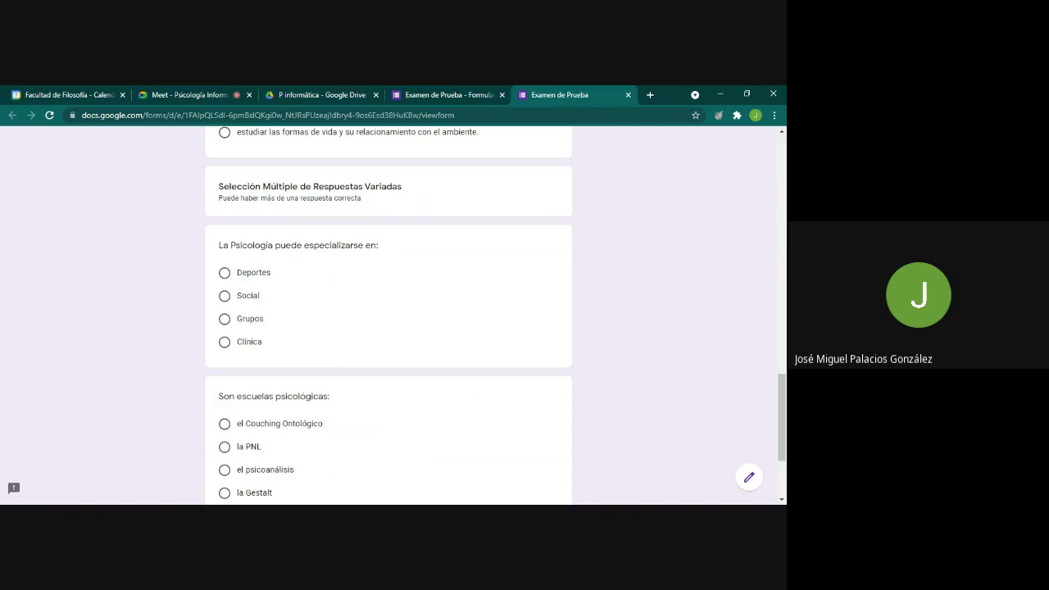
{"action": "scroll", "coordinate": [325, 292], "scroll_direction": "up", "scroll_amount": 20}
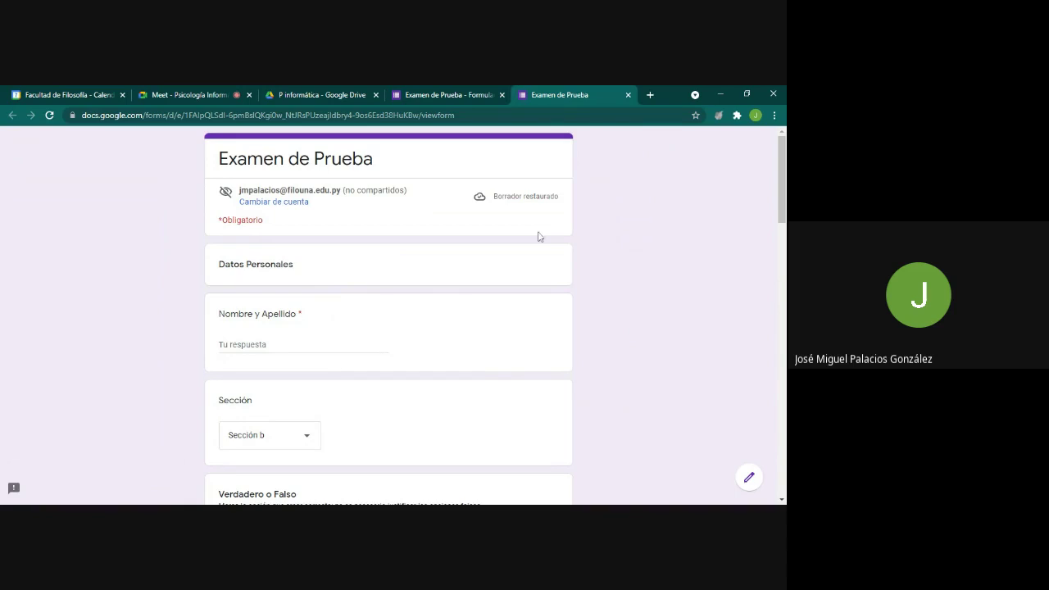
- Back in the form editor, change the first true/false question, about Google Drive and internet connection, to the type Desplegable
{"action": "left_click", "coordinate": [461, 91]}
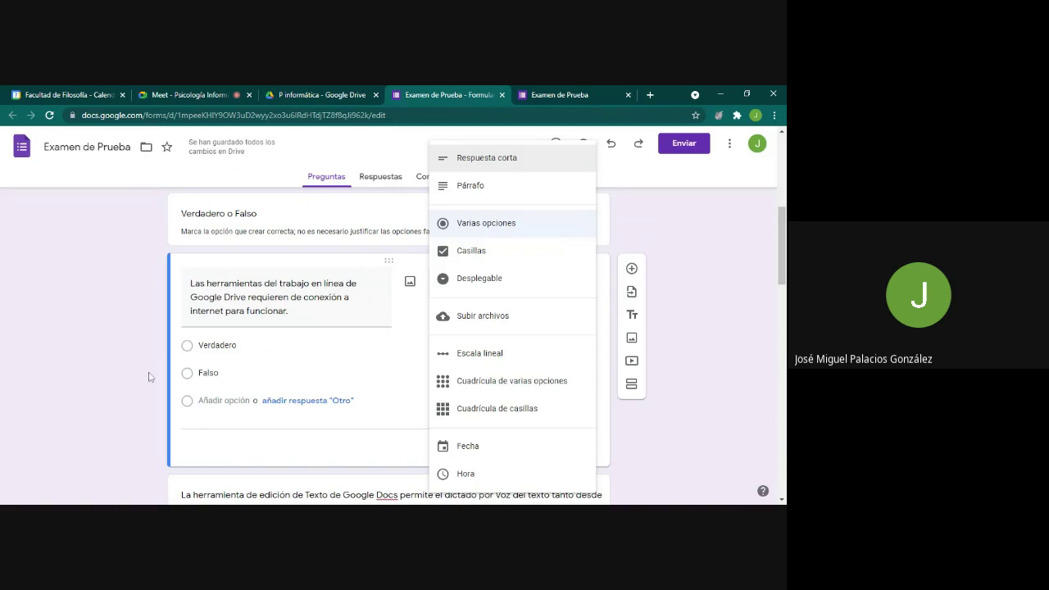
{"action": "left_click", "coordinate": [97, 314]}
{"action": "scroll", "coordinate": [461, 386], "scroll_direction": "up", "scroll_amount": 2}
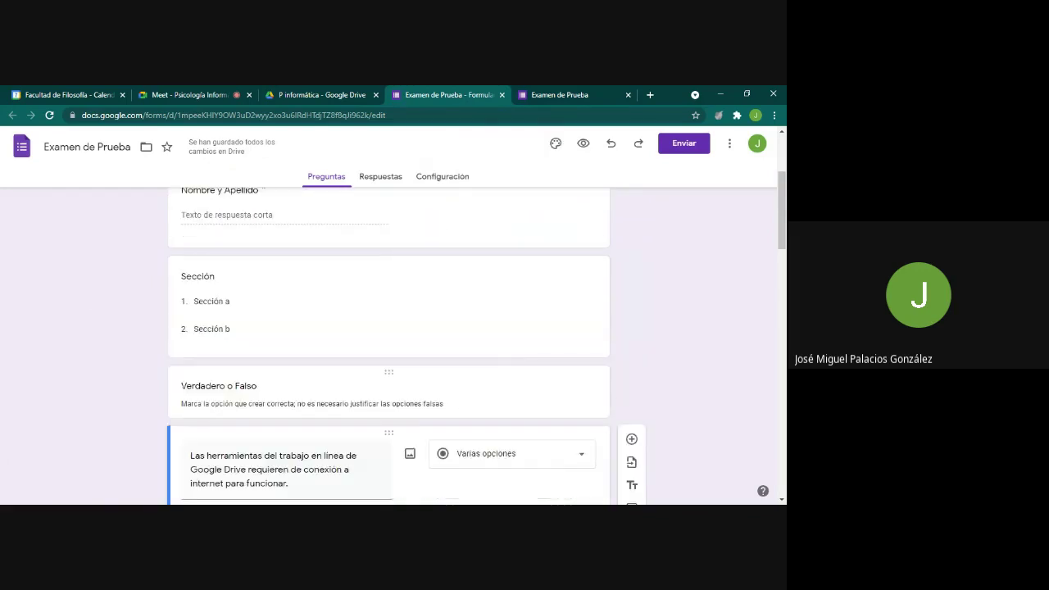
{"action": "scroll", "coordinate": [418, 379], "scroll_direction": "down", "scroll_amount": 2}
{"action": "left_click", "coordinate": [482, 281]}
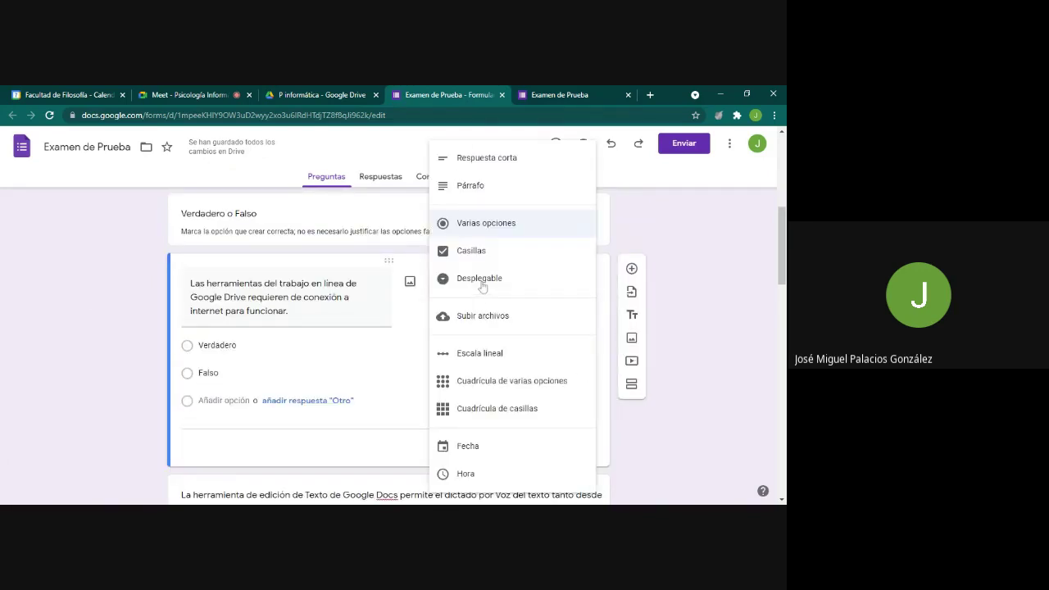
{"action": "left_click", "coordinate": [494, 281]}
- Change the second true/false question, about voice dictation in Google Docs, to the type Casillas
{"action": "scroll", "coordinate": [469, 301], "scroll_direction": "down", "scroll_amount": 3}
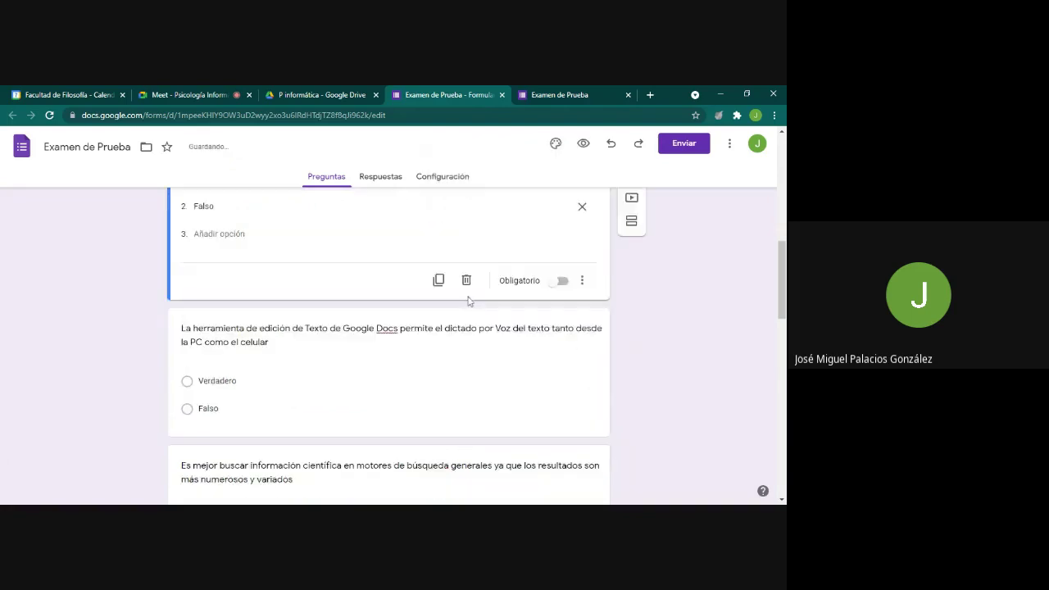
{"action": "scroll", "coordinate": [469, 302], "scroll_direction": "down", "scroll_amount": 2}
{"action": "left_click", "coordinate": [353, 237]}
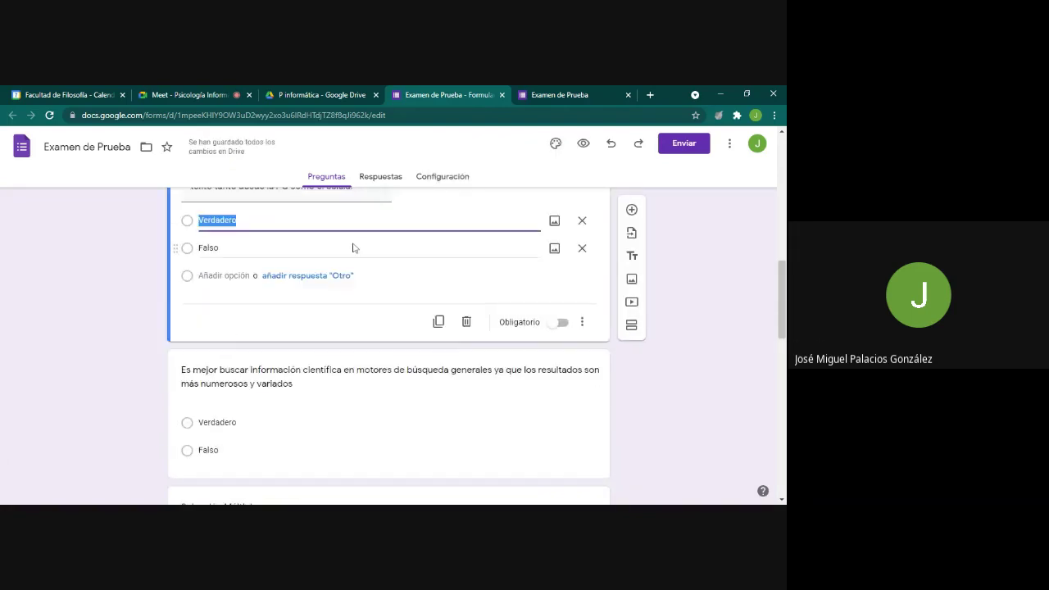
{"action": "scroll", "coordinate": [501, 245], "scroll_direction": "up", "scroll_amount": 1}
{"action": "left_click", "coordinate": [498, 218]}
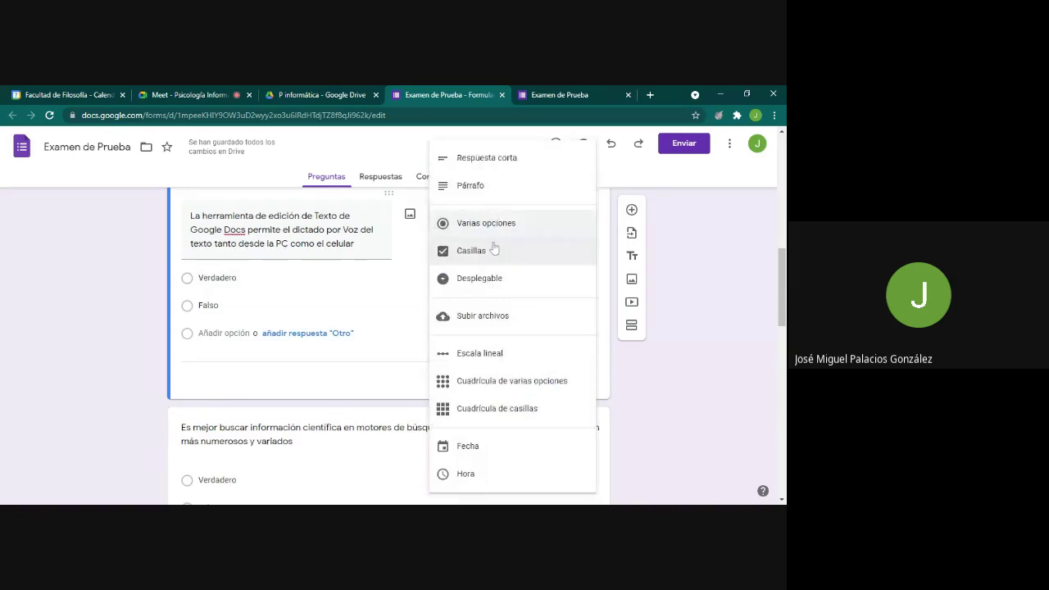
{"action": "left_click", "coordinate": [494, 249]}
- Change the third true/false question, about searching scientific information in general search engines, to the type Desplegable
{"action": "scroll", "coordinate": [435, 320], "scroll_direction": "down", "scroll_amount": 3}
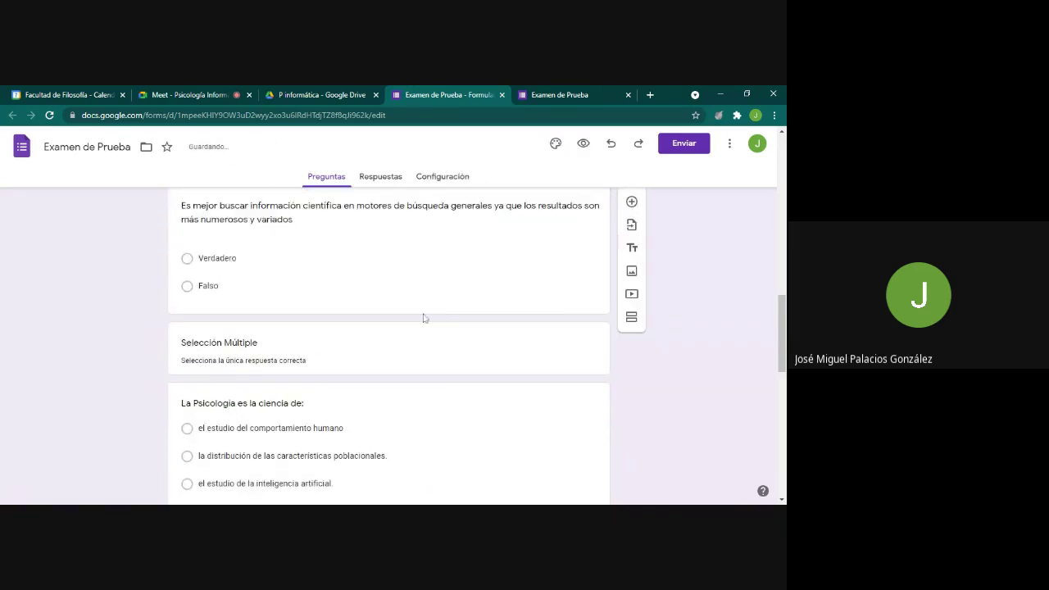
{"action": "left_click", "coordinate": [484, 256]}
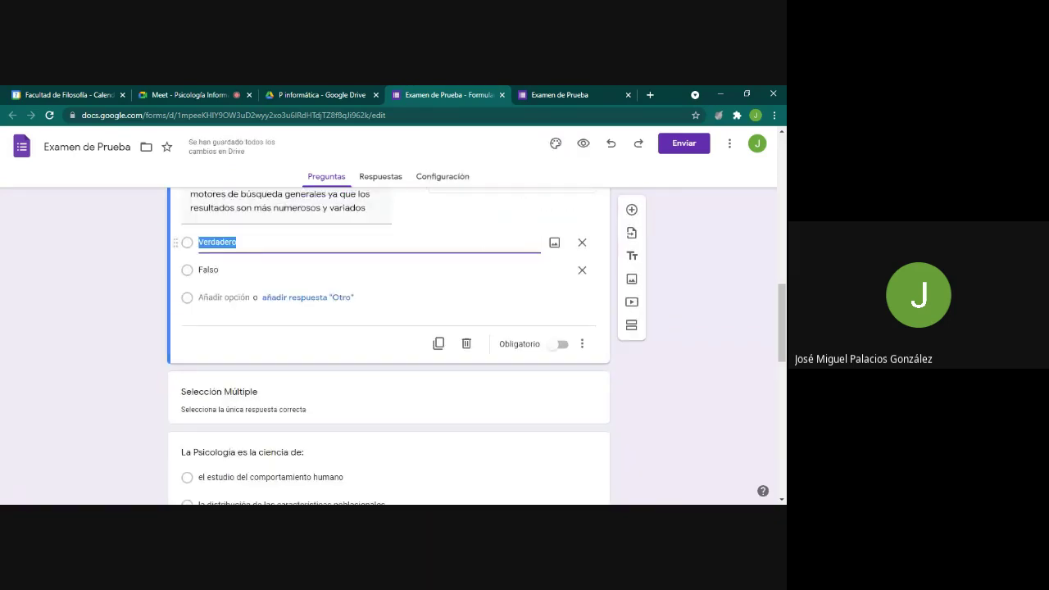
{"action": "scroll", "coordinate": [507, 245], "scroll_direction": "up", "scroll_amount": 1}
{"action": "left_click", "coordinate": [506, 237]}
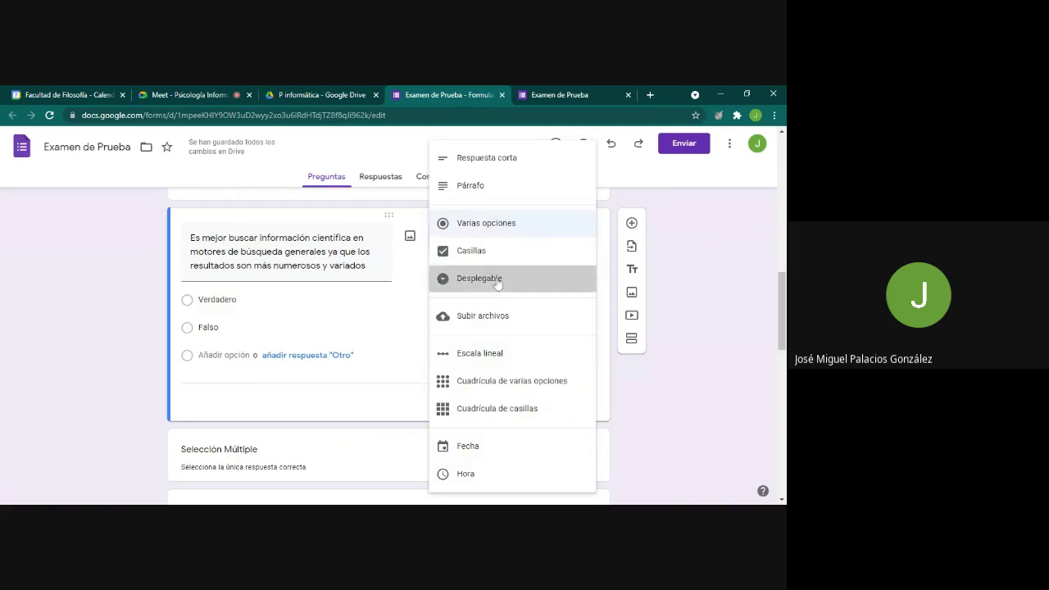
{"action": "left_click", "coordinate": [497, 280]}
- Change the multiple-choice question "La Psicología es la ciencia de:" to the type Desplegable
{"action": "scroll", "coordinate": [445, 325], "scroll_direction": "down", "scroll_amount": 5}
{"action": "left_click", "coordinate": [275, 285]}
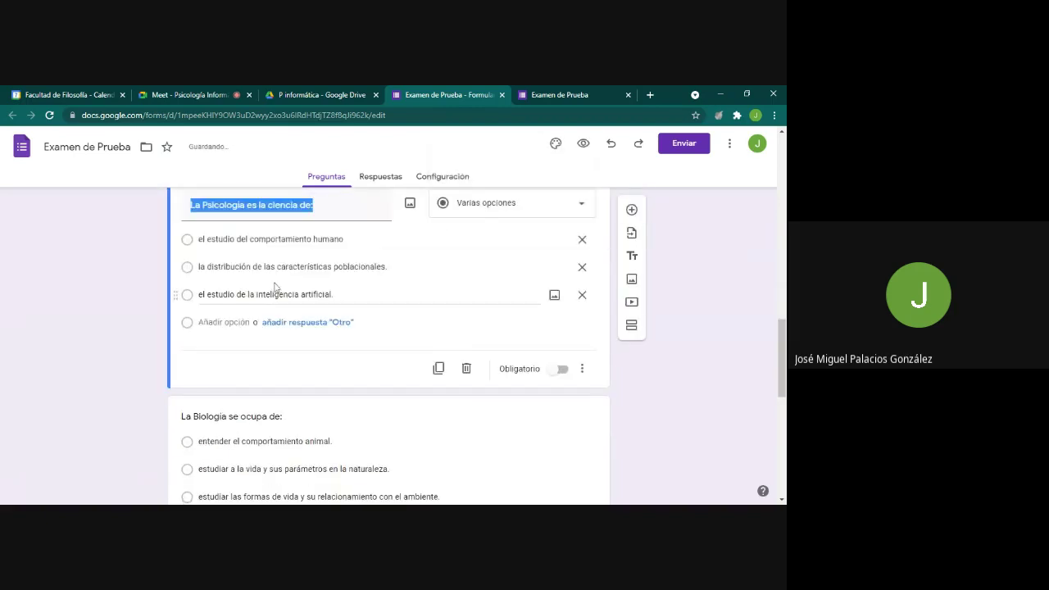
{"action": "left_click", "coordinate": [508, 208]}
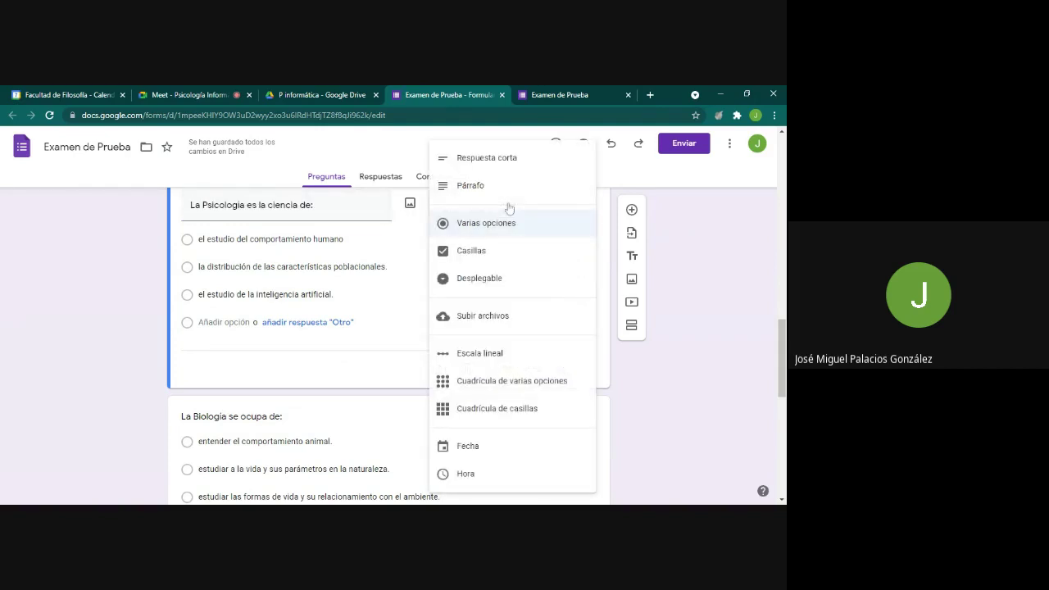
{"action": "left_click", "coordinate": [503, 280]}
- Change the multiple-choice question "La Biología se ocupa de:" to the type Desplegable
{"action": "scroll", "coordinate": [459, 298], "scroll_direction": "down", "scroll_amount": 3}
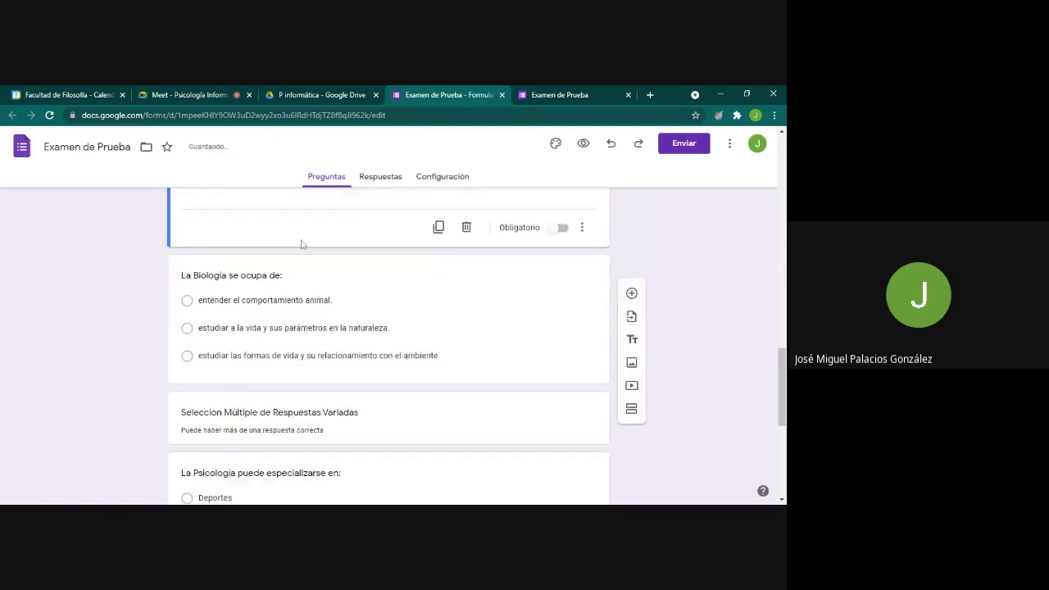
{"action": "left_click", "coordinate": [327, 303]}
{"action": "left_click", "coordinate": [503, 226]}
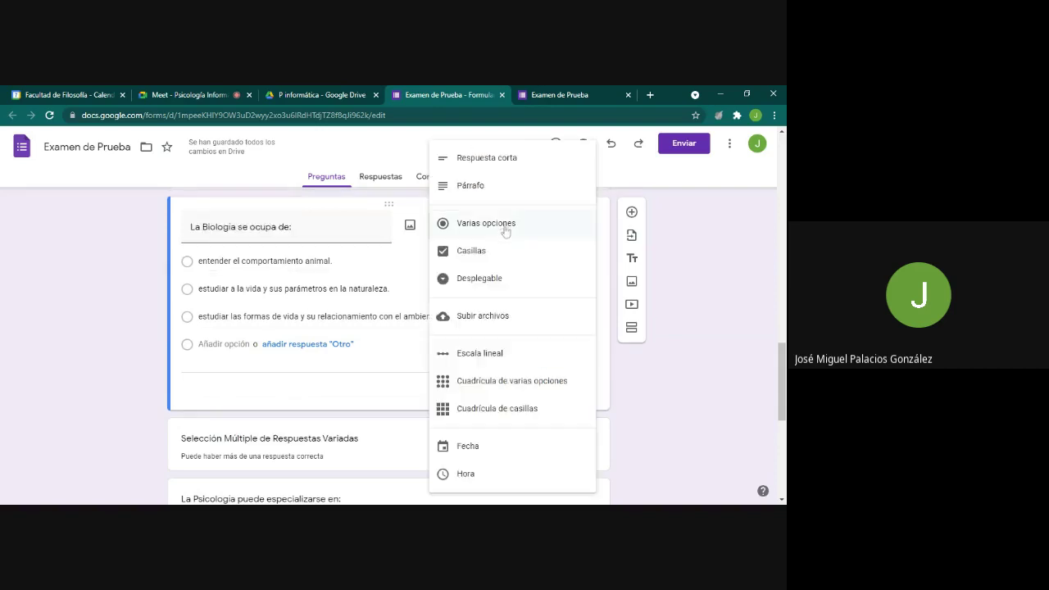
{"action": "left_click", "coordinate": [498, 277]}
- Change the question "La Psicología puede especializarse en:" to the type Casillas so it accepts several answers
{"action": "scroll", "coordinate": [447, 306], "scroll_direction": "down", "scroll_amount": 3}
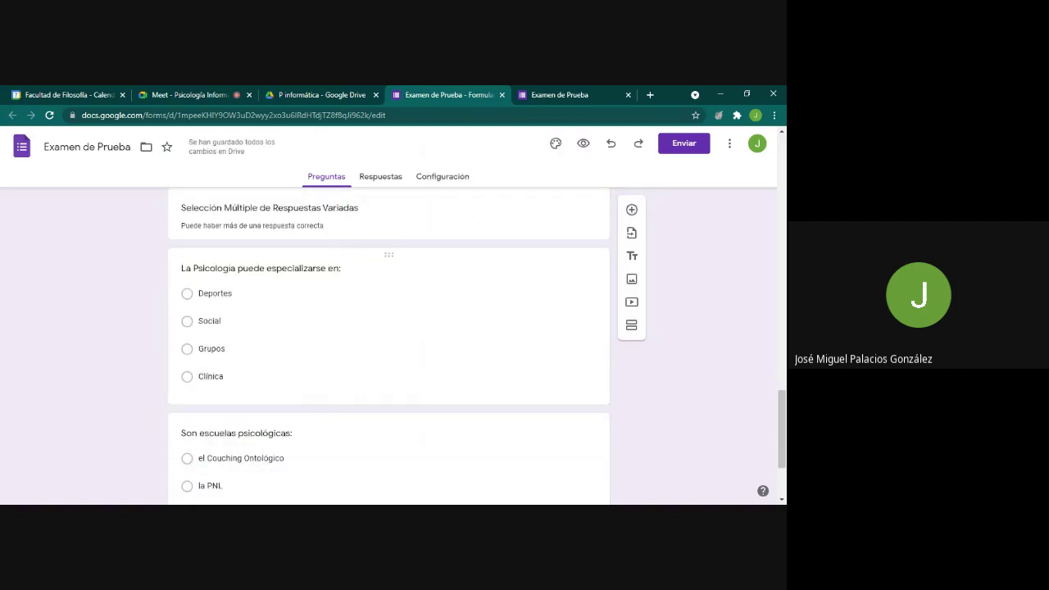
{"action": "left_click", "coordinate": [442, 270]}
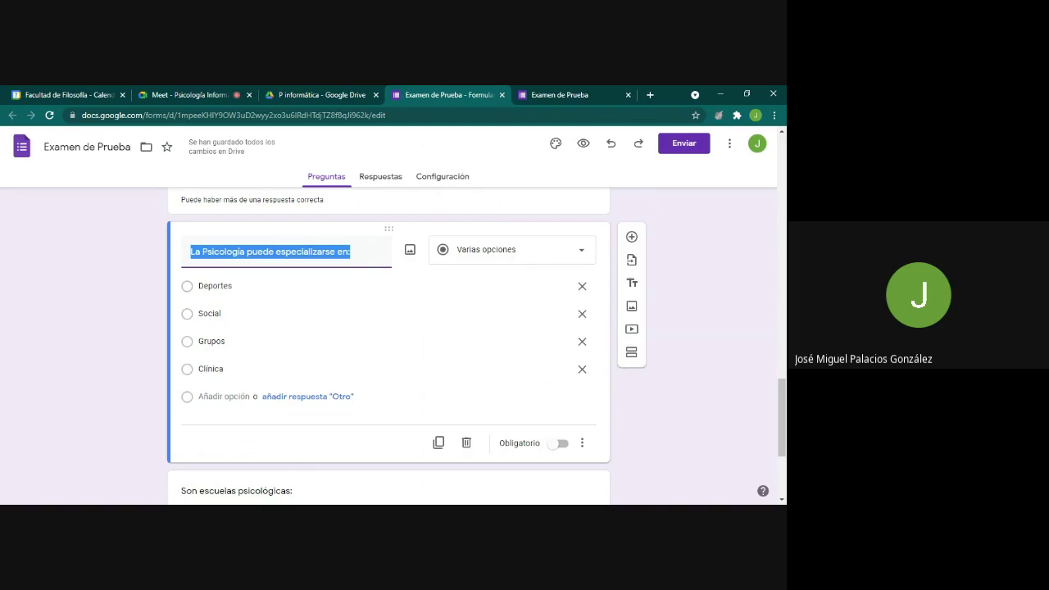
{"action": "scroll", "coordinate": [279, 279], "scroll_direction": "up", "scroll_amount": 1}
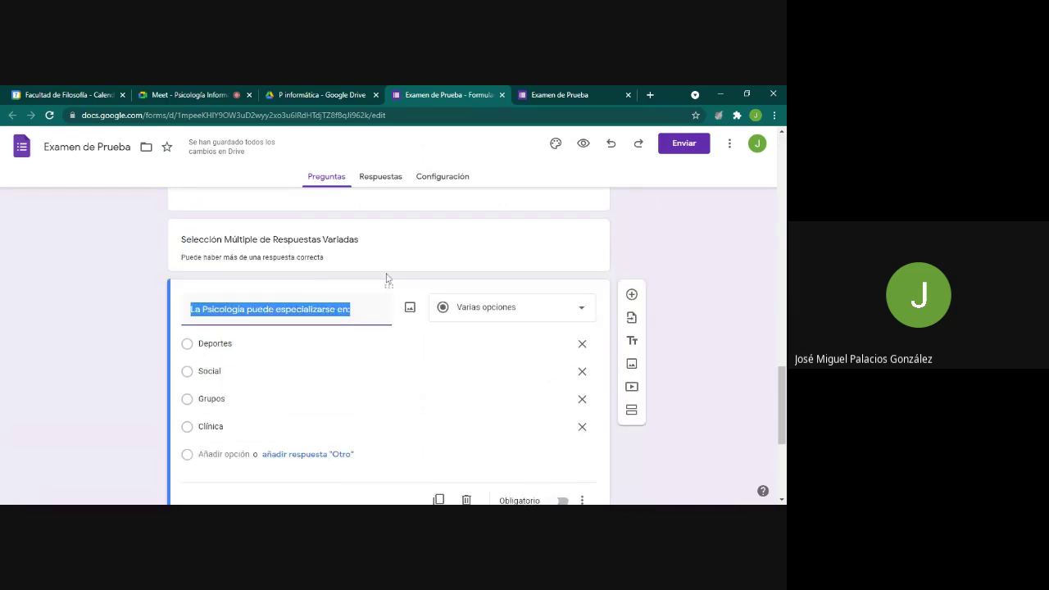
{"action": "scroll", "coordinate": [253, 322], "scroll_direction": "down", "scroll_amount": 1}
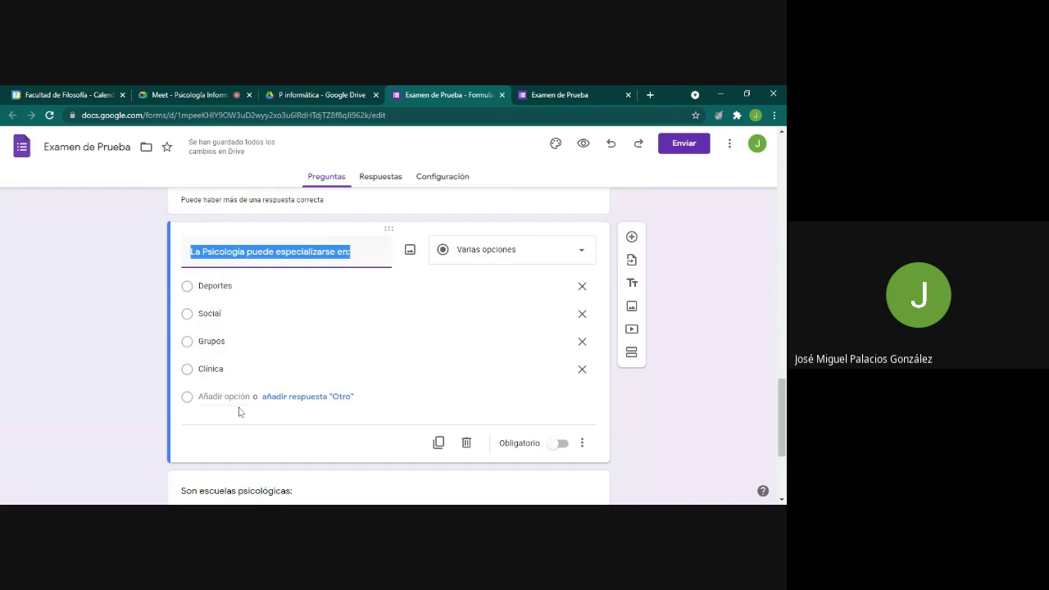
{"action": "left_click", "coordinate": [488, 255]}
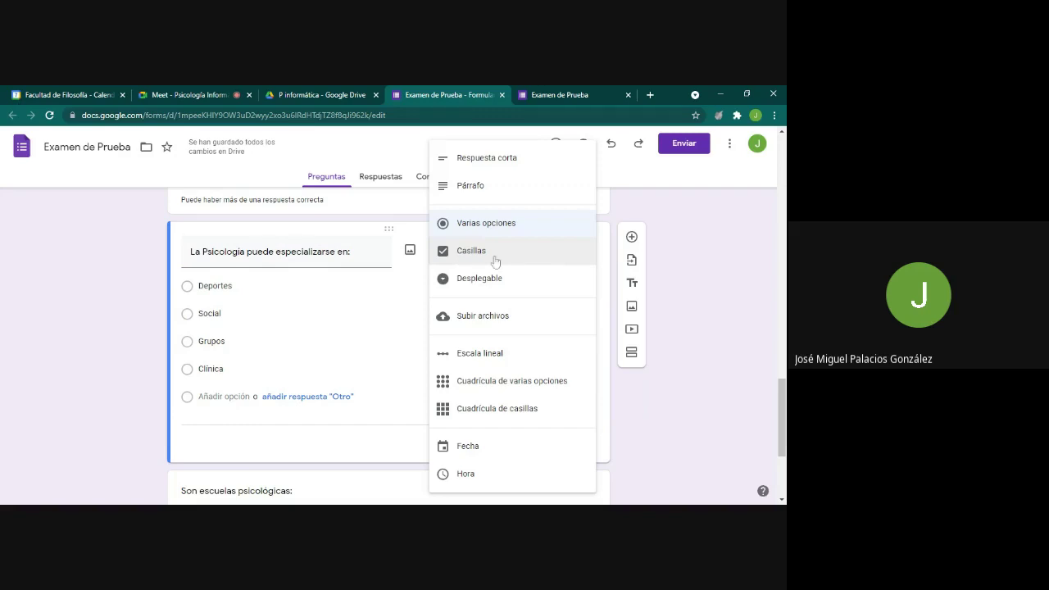
{"action": "left_click", "coordinate": [495, 259]}
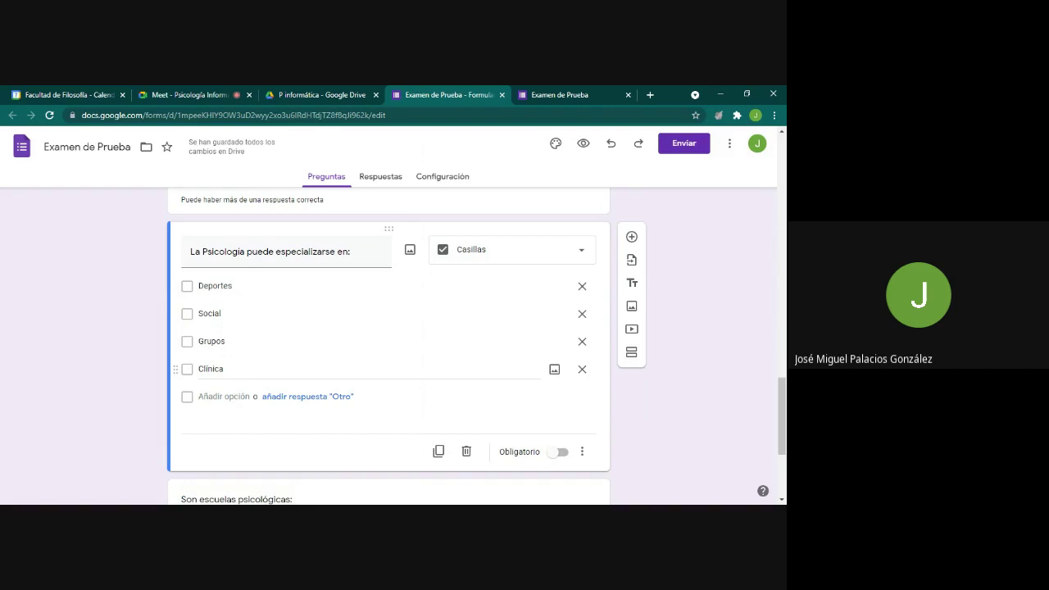
- Change the question "Son escuelas psicológicas:" to the type Casillas
{"action": "scroll", "coordinate": [216, 374], "scroll_direction": "down", "scroll_amount": 5}
{"action": "left_click", "coordinate": [217, 379]}
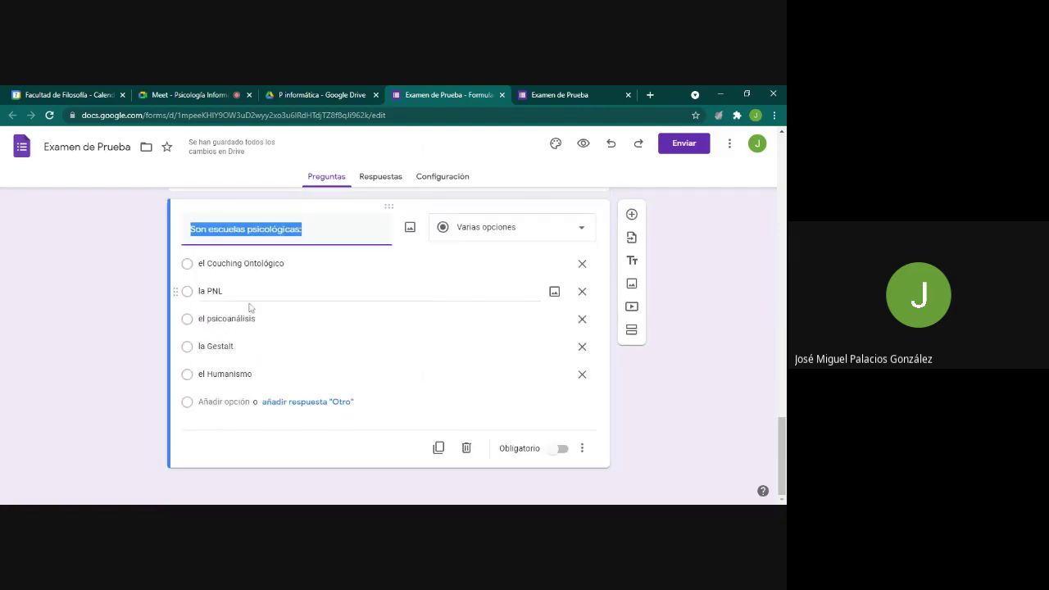
{"action": "left_click", "coordinate": [456, 232]}
{"action": "left_click", "coordinate": [464, 256]}
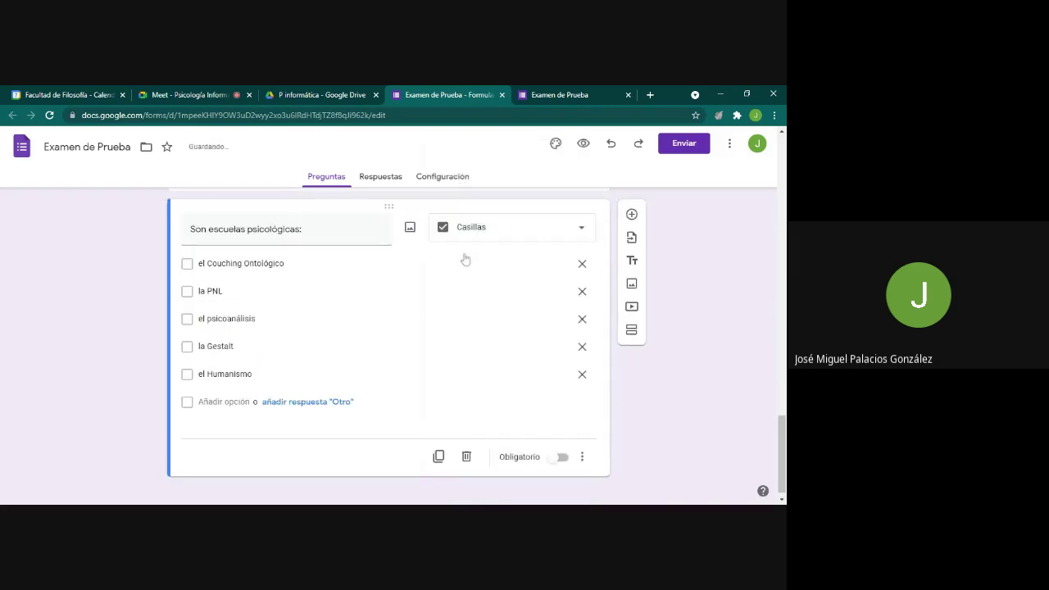
- Refresh the respondent view of the exam and examine the Sección list and the true/false questions' answer formats
{"action": "left_click", "coordinate": [569, 95]}
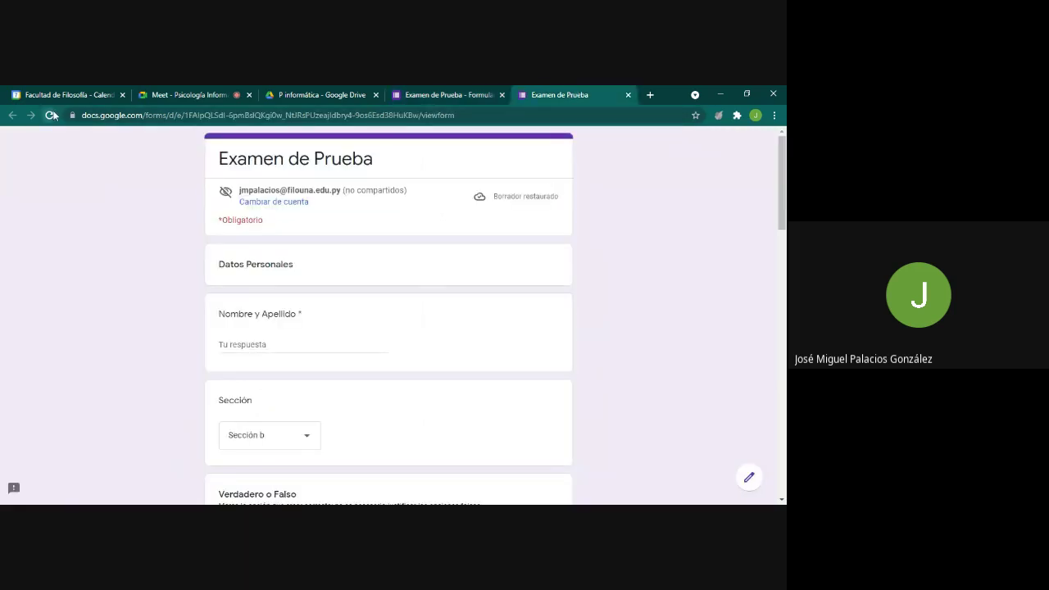
{"action": "scroll", "coordinate": [578, 204], "scroll_direction": "down", "scroll_amount": 4}
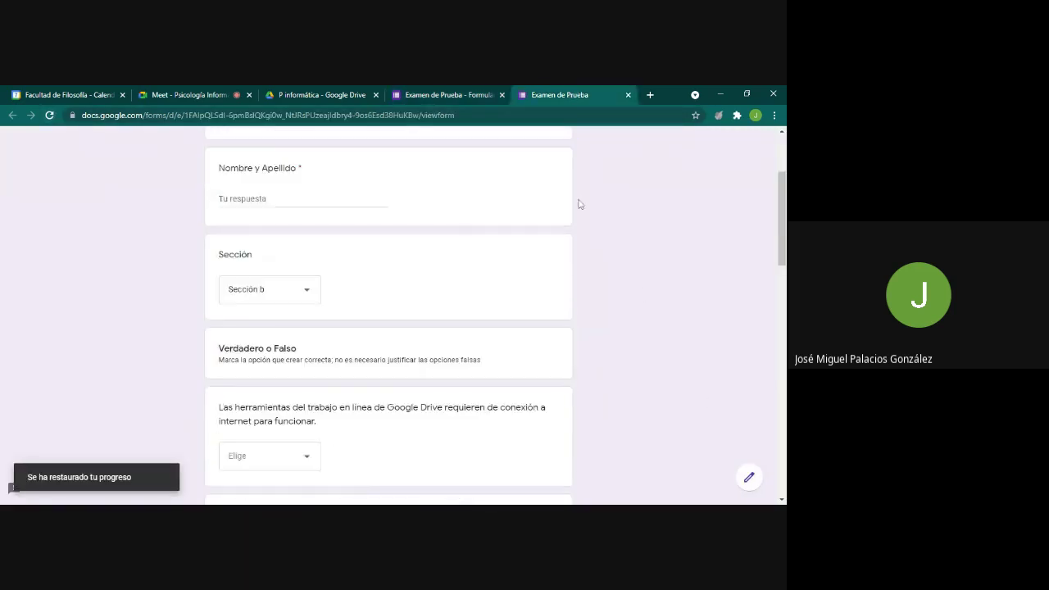
{"action": "left_click", "coordinate": [305, 274]}
{"action": "left_click", "coordinate": [306, 269]}
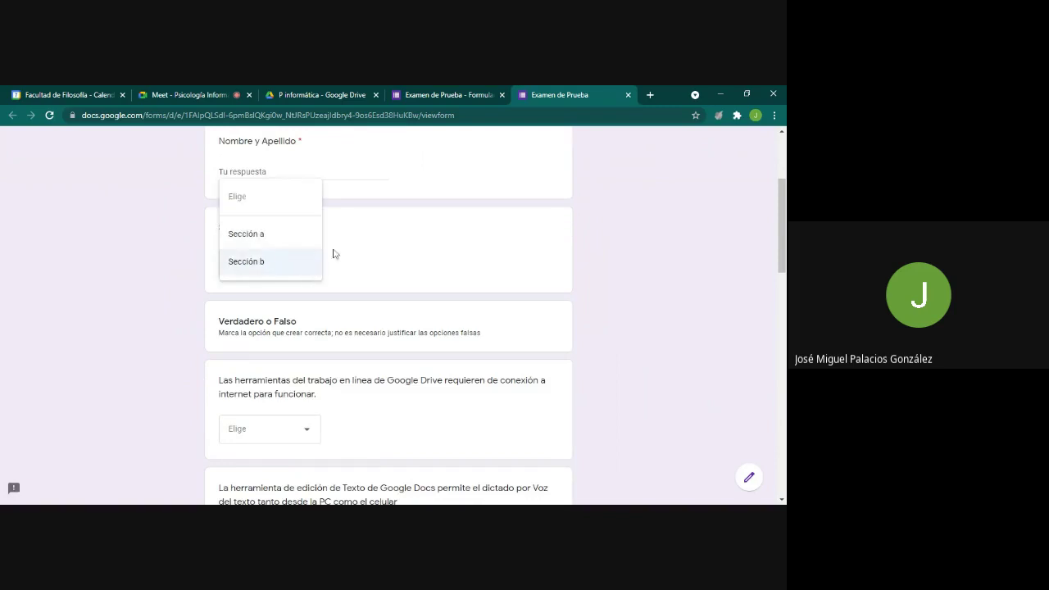
{"action": "scroll", "coordinate": [365, 274], "scroll_direction": "down", "scroll_amount": 3}
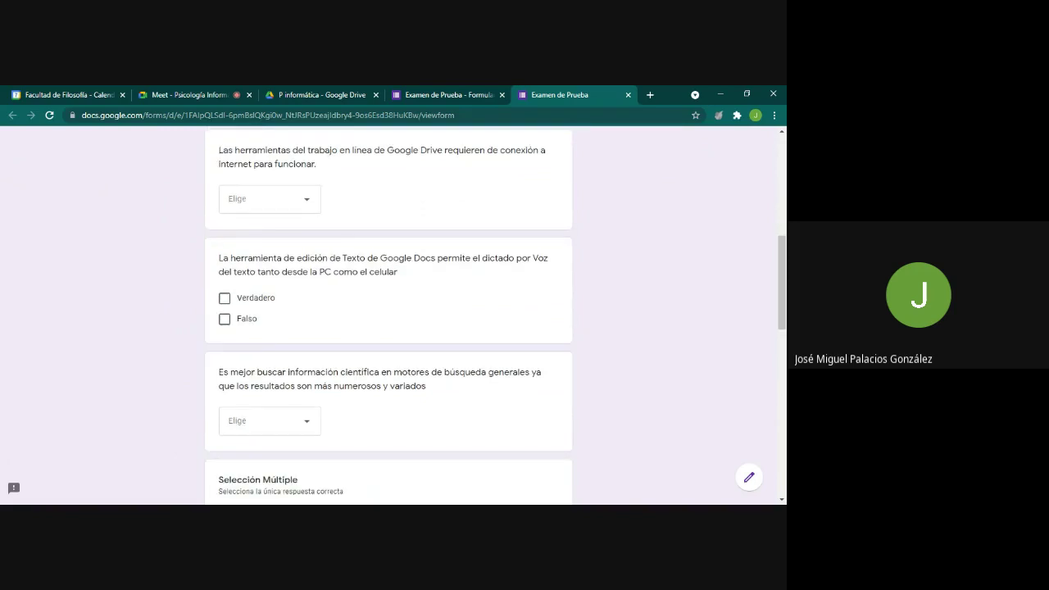
{"action": "scroll", "coordinate": [385, 270], "scroll_direction": "up", "scroll_amount": 1}
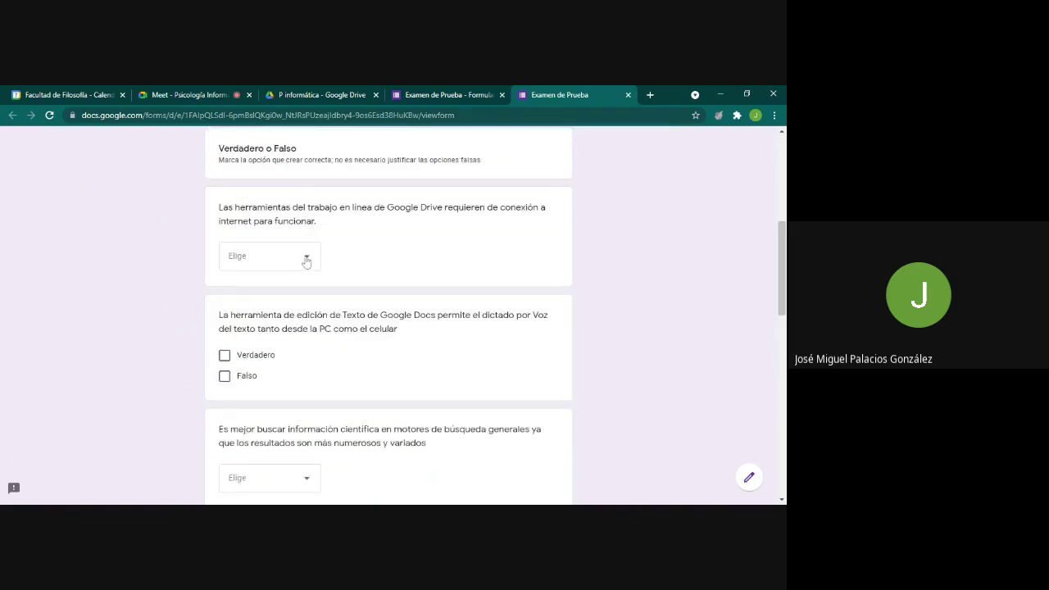
{"action": "scroll", "coordinate": [332, 253], "scroll_direction": "down", "scroll_amount": 2}
{"action": "scroll", "coordinate": [311, 303], "scroll_direction": "up", "scroll_amount": 1}
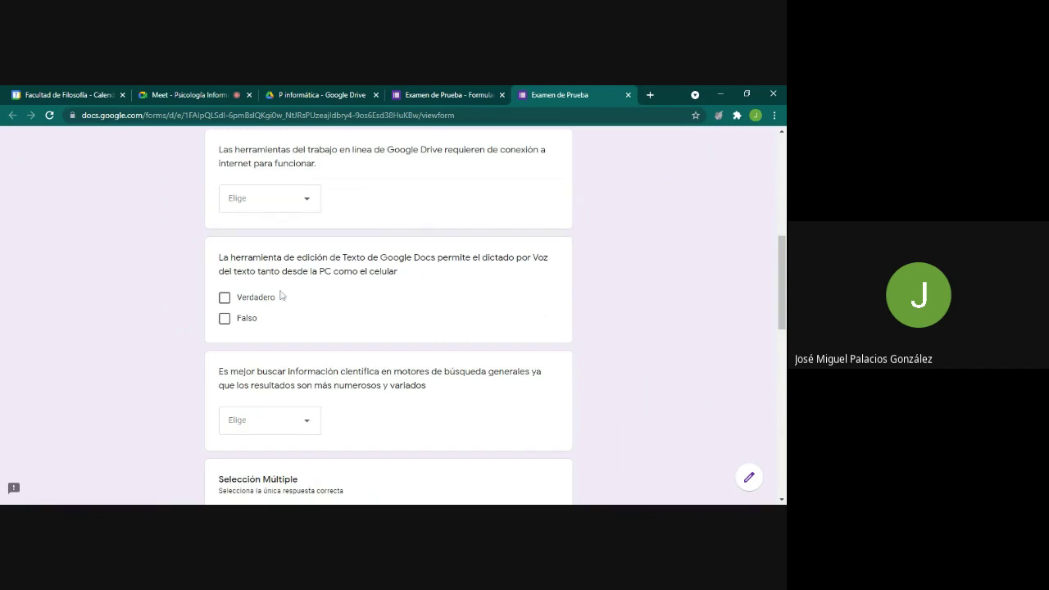
- Test the checkboxes of the voice dictation question by repeatedly ticking and unticking Verdadero and Falso, leaving both ticked
{"action": "left_click", "coordinate": [225, 298]}
{"action": "left_click", "coordinate": [226, 318]}
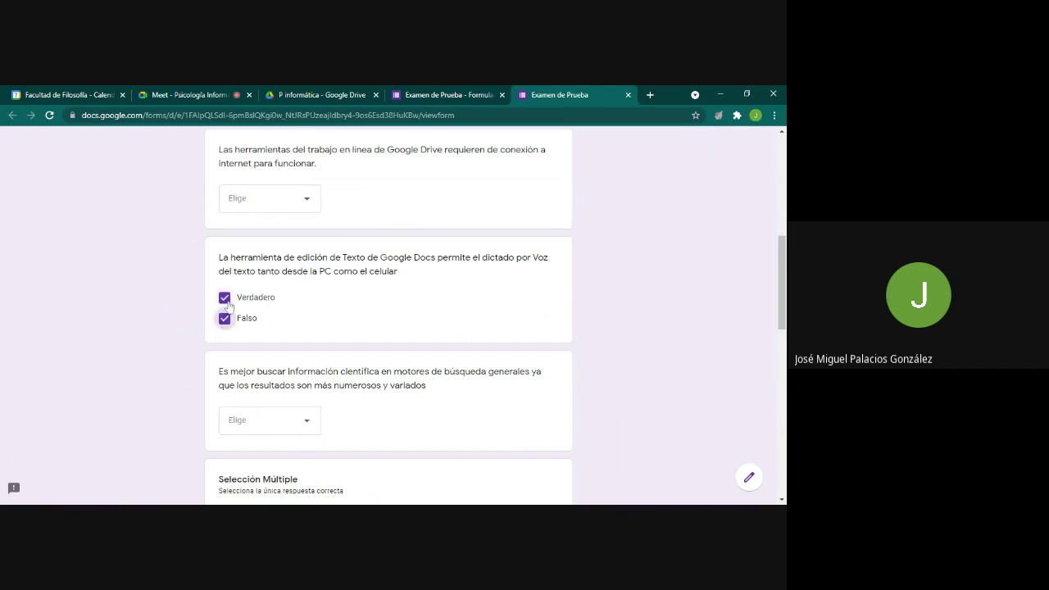
{"action": "left_click", "coordinate": [225, 298]}
{"action": "left_click", "coordinate": [226, 318]}
{"action": "left_click", "coordinate": [225, 298]}
{"action": "left_click", "coordinate": [226, 319]}
{"action": "left_click", "coordinate": [225, 298]}
{"action": "left_click", "coordinate": [226, 319]}
{"action": "left_click", "coordinate": [226, 298]}
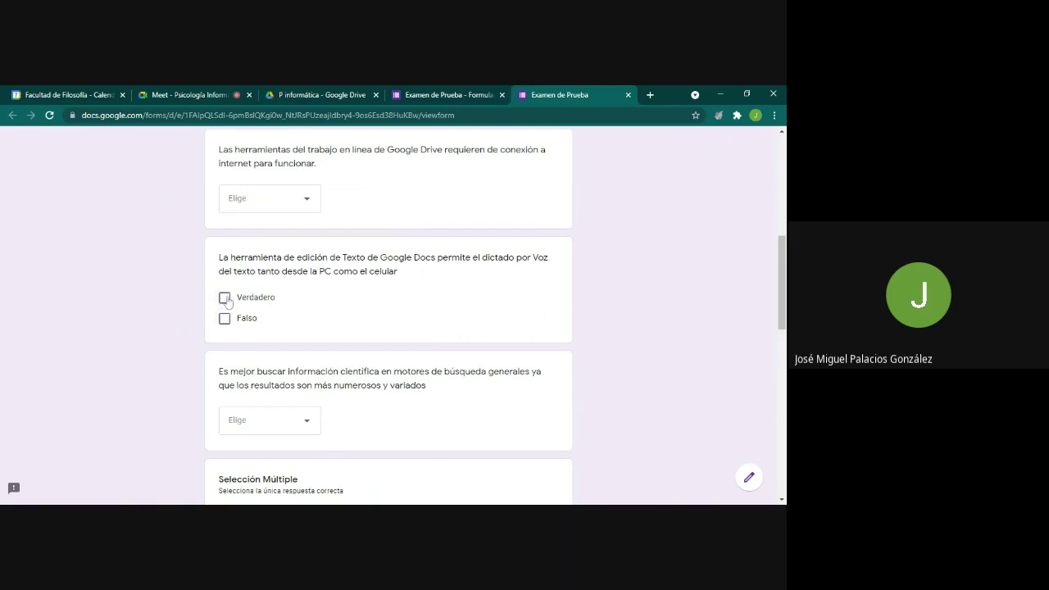
{"action": "left_click", "coordinate": [225, 319]}
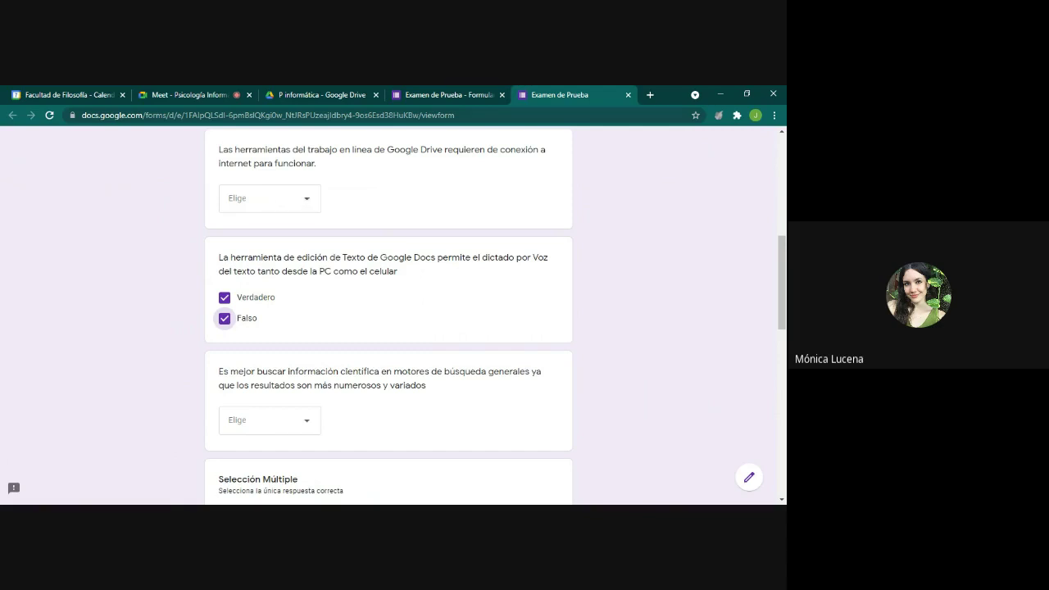
- Back in the form editor, change the true/false question about voice dictation in Google Docs to the type Desplegable
{"action": "left_click", "coordinate": [446, 95]}
{"action": "scroll", "coordinate": [363, 276], "scroll_direction": "up", "scroll_amount": 15}
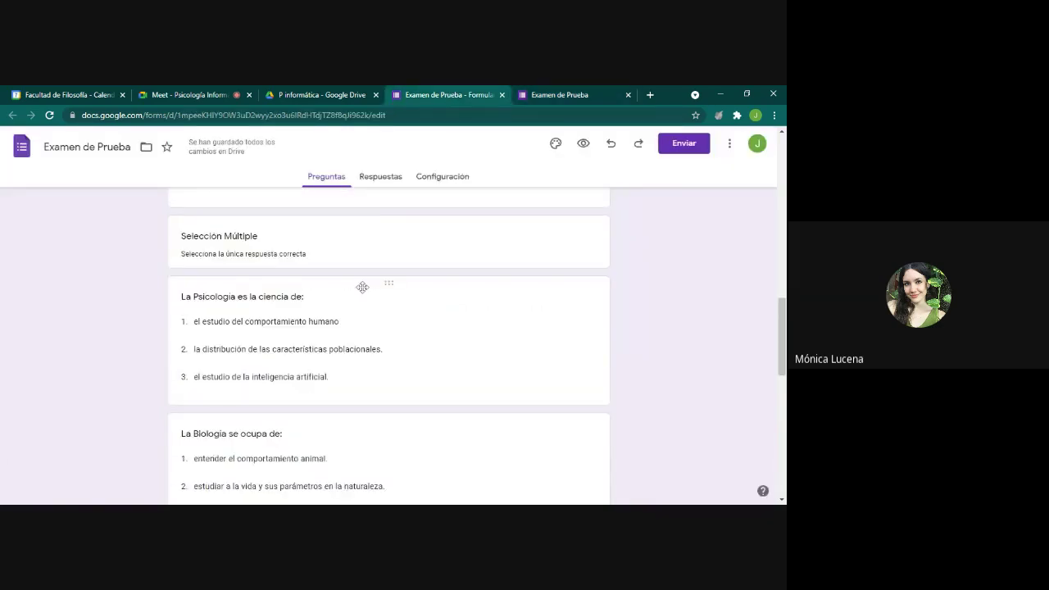
{"action": "scroll", "coordinate": [363, 290], "scroll_direction": "up", "scroll_amount": 3}
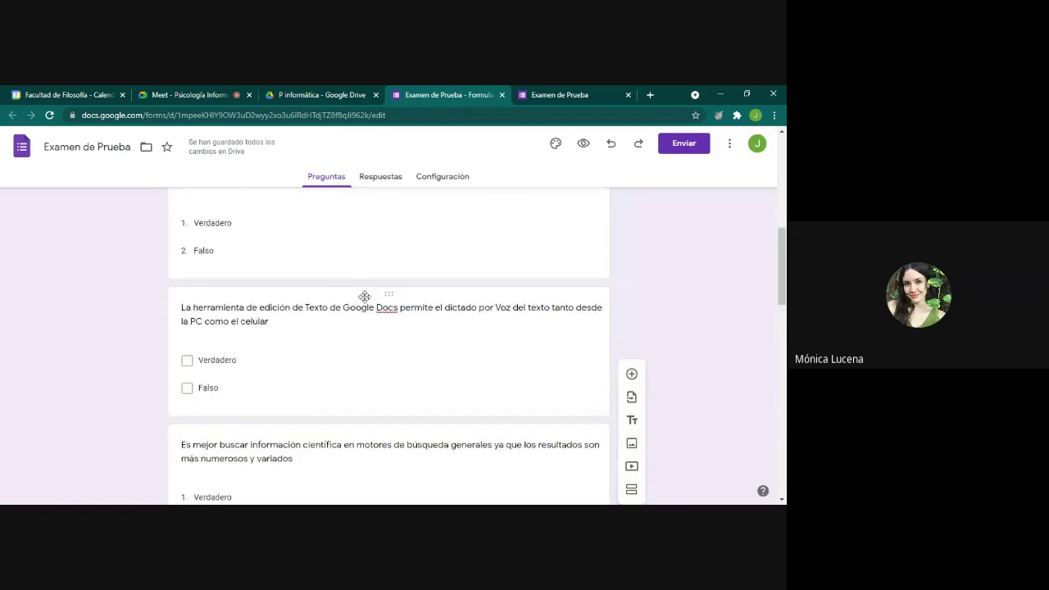
{"action": "left_click", "coordinate": [365, 299]}
{"action": "left_click", "coordinate": [467, 317]}
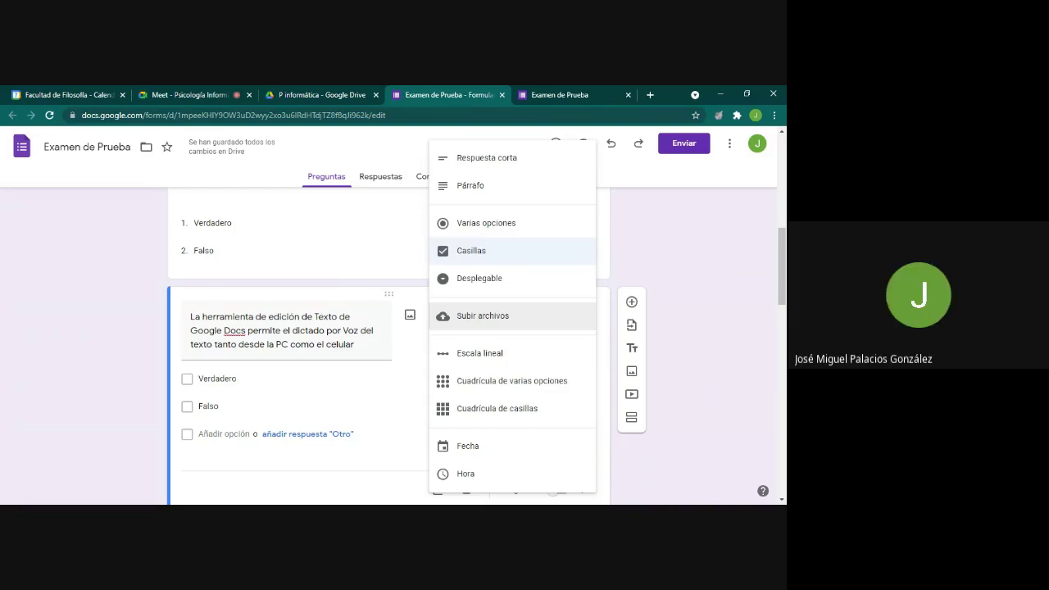
{"action": "left_click", "coordinate": [502, 279]}
- Refresh the respondent view of the exam and check the answer lists of the three true/false questions
{"action": "left_click", "coordinate": [553, 95]}
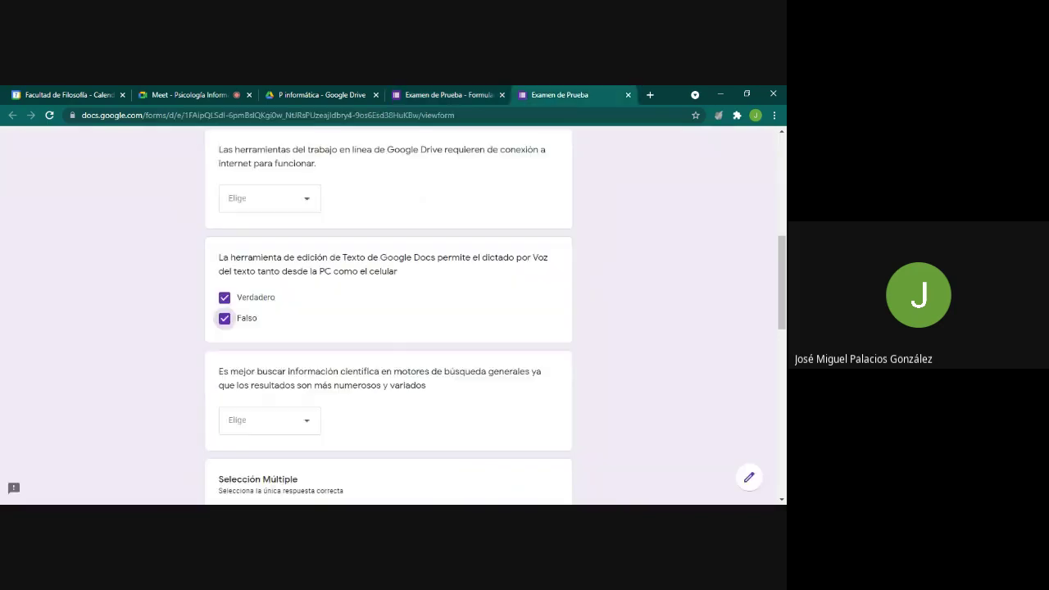
{"action": "left_click", "coordinate": [50, 114]}
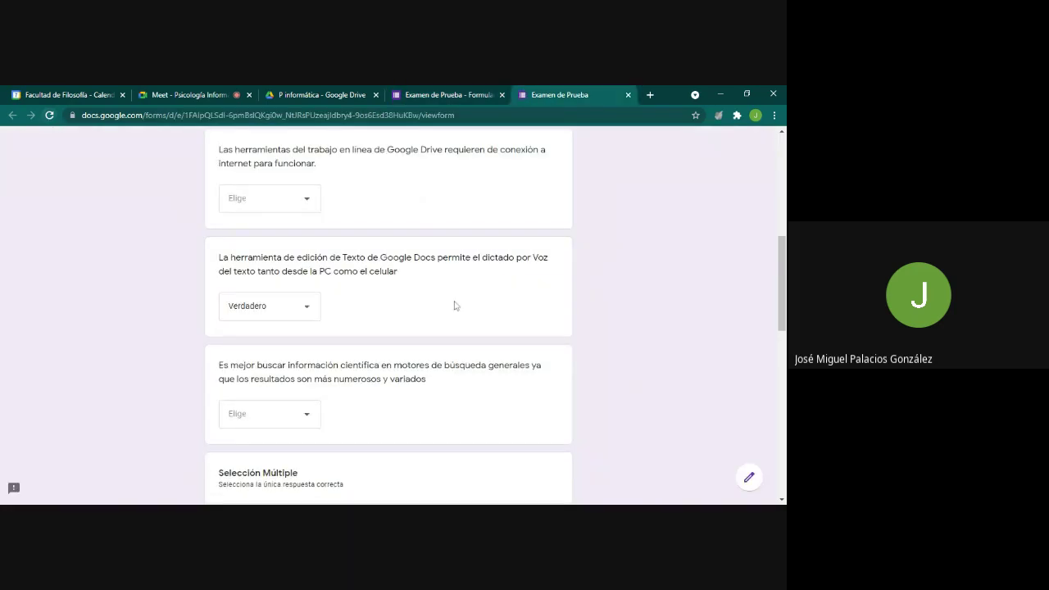
{"action": "left_click", "coordinate": [281, 199]}
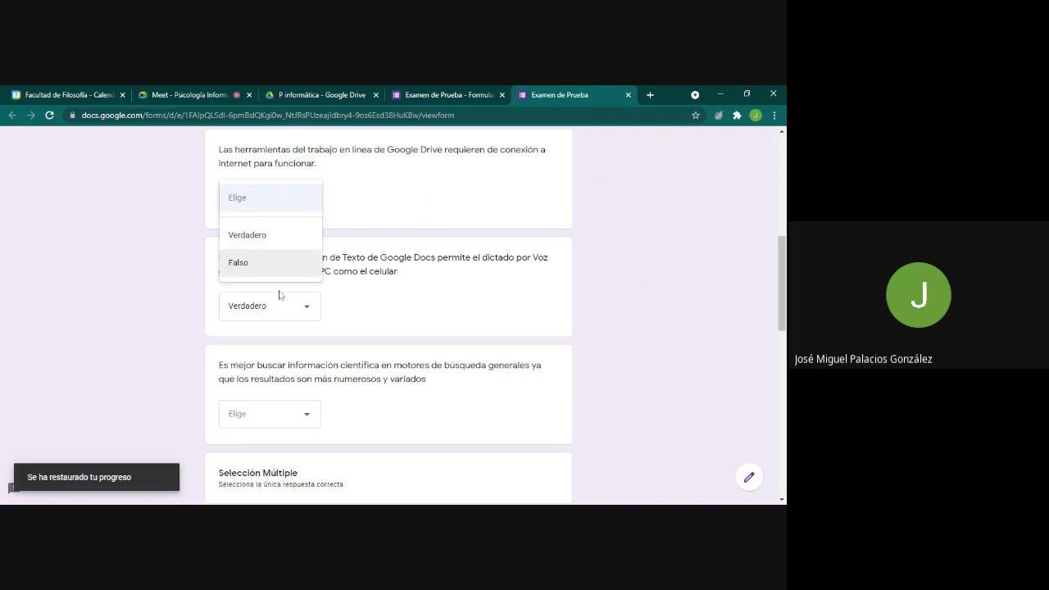
{"action": "left_click", "coordinate": [279, 315]}
{"action": "scroll", "coordinate": [374, 311], "scroll_direction": "down", "scroll_amount": 2}
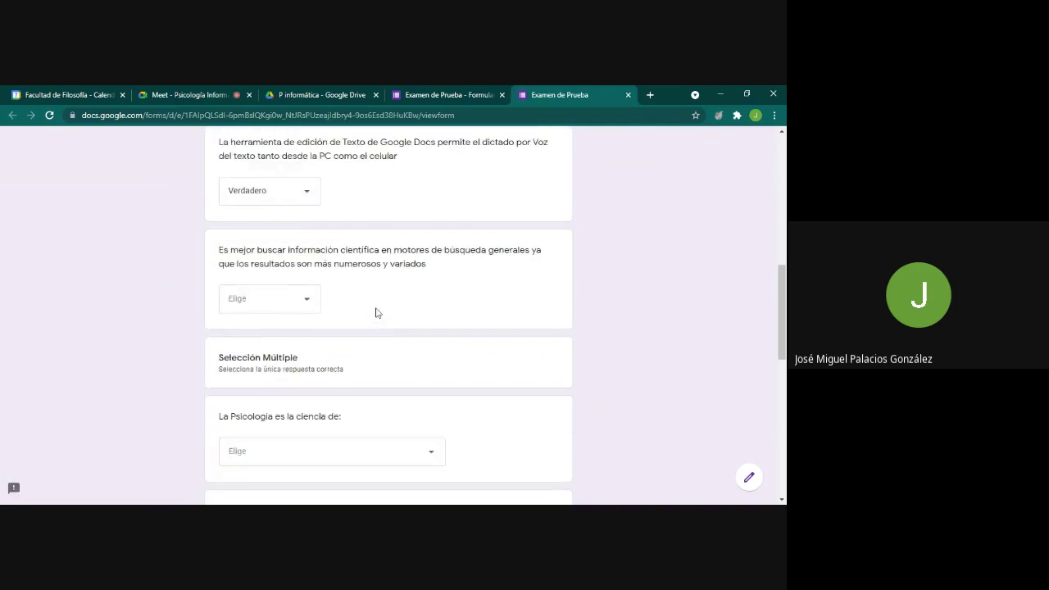
{"action": "left_click", "coordinate": [288, 303]}
{"action": "scroll", "coordinate": [434, 287], "scroll_direction": "down", "scroll_amount": 2}
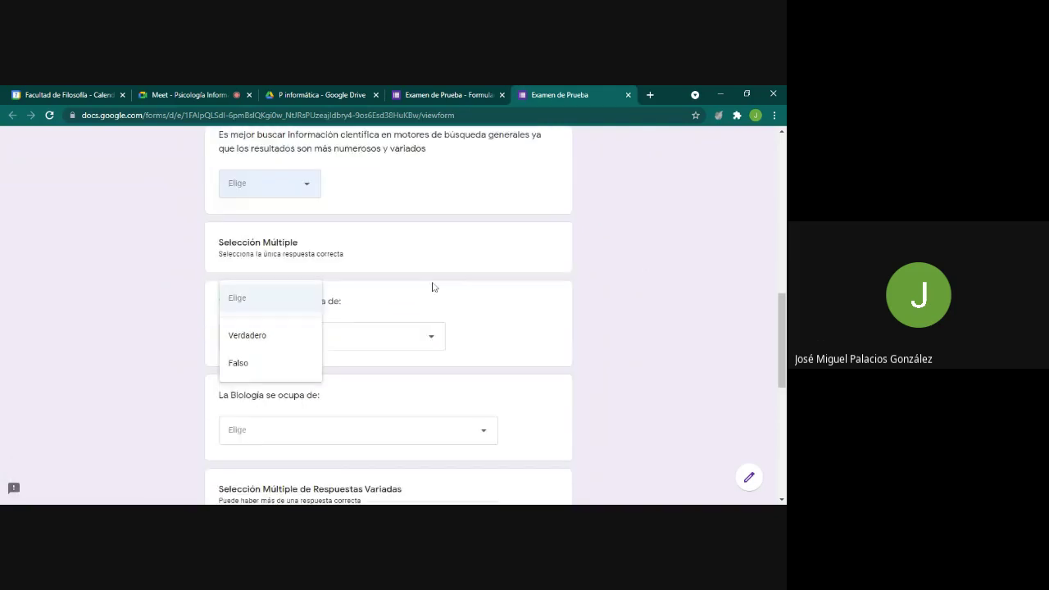
{"action": "left_click", "coordinate": [434, 286]}
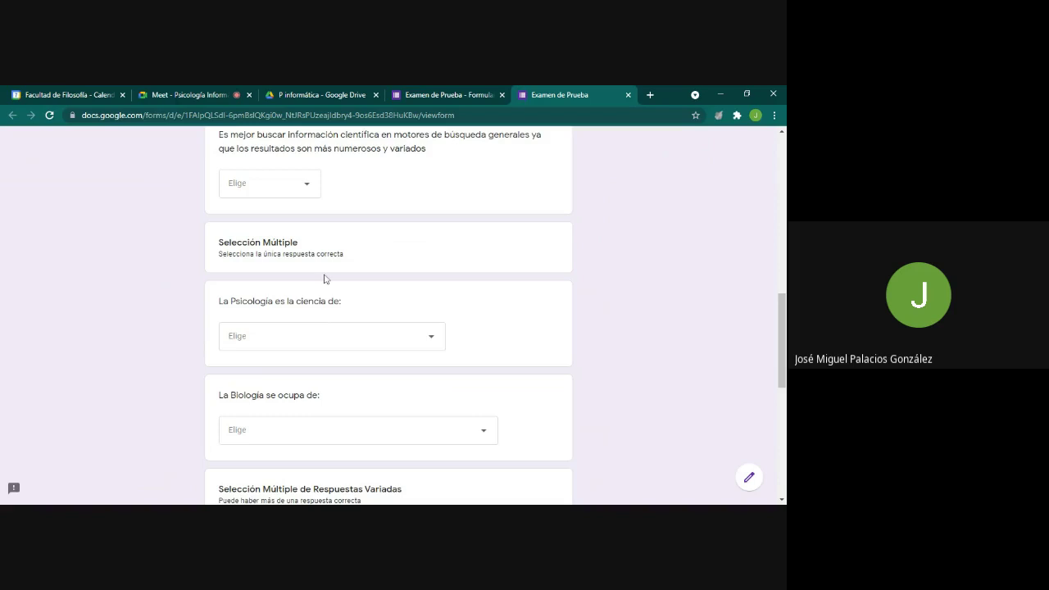
- Check the answer lists of the questions "La Psicología es la ciencia de:" and "La Biología se ocupa de:" without choosing an answer
{"action": "left_click", "coordinate": [374, 344]}
{"action": "left_click", "coordinate": [375, 344]}
{"action": "left_click", "coordinate": [400, 344]}
{"action": "scroll", "coordinate": [363, 366], "scroll_direction": "down", "scroll_amount": 2}
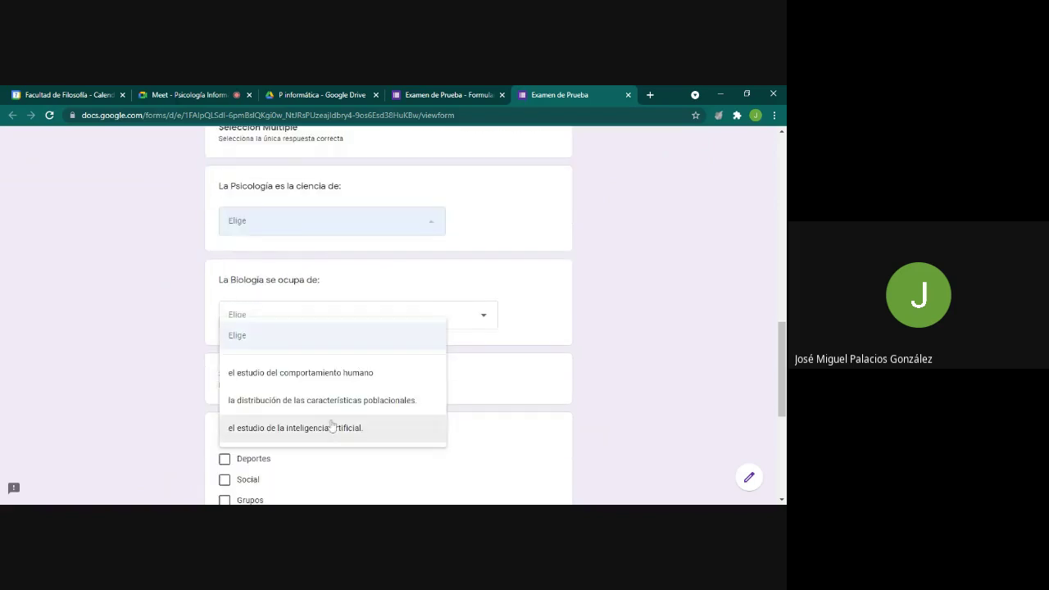
{"action": "left_click", "coordinate": [409, 230]}
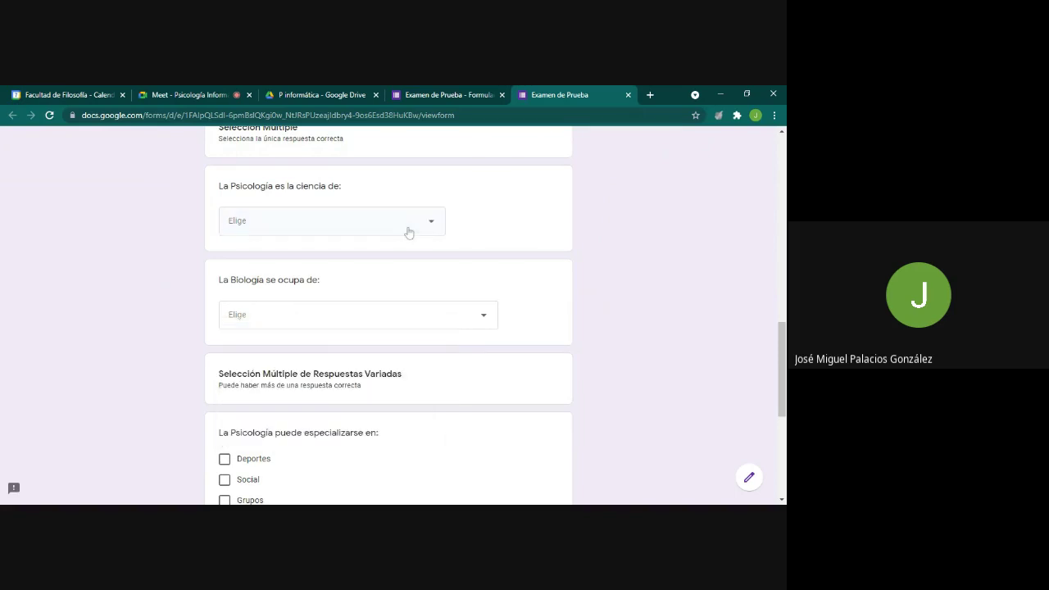
{"action": "left_click", "coordinate": [358, 322]}
{"action": "left_click", "coordinate": [548, 204]}
- Test the question "La Psicología puede especializarse en:" by ticking Deportes, Social, Grupos and Clínica, and clear all four
{"action": "scroll", "coordinate": [548, 204], "scroll_direction": "down", "scroll_amount": 3}
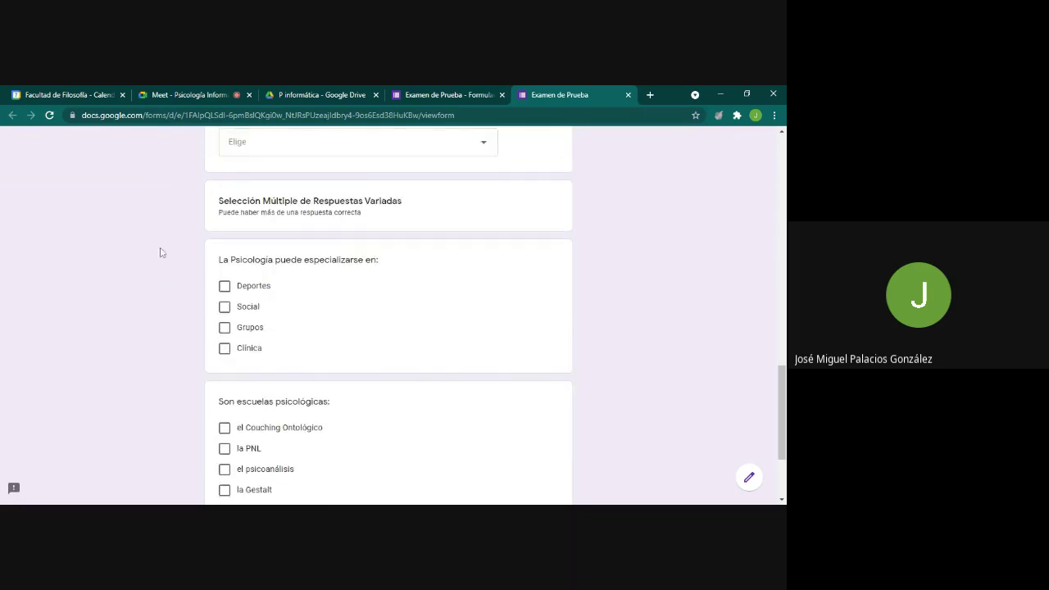
{"action": "left_click", "coordinate": [224, 285]}
{"action": "left_click", "coordinate": [225, 307]}
{"action": "left_click", "coordinate": [224, 327]}
{"action": "left_click", "coordinate": [224, 347]}
{"action": "left_click", "coordinate": [224, 327]}
{"action": "left_click", "coordinate": [225, 307]}
{"action": "left_click", "coordinate": [224, 286]}
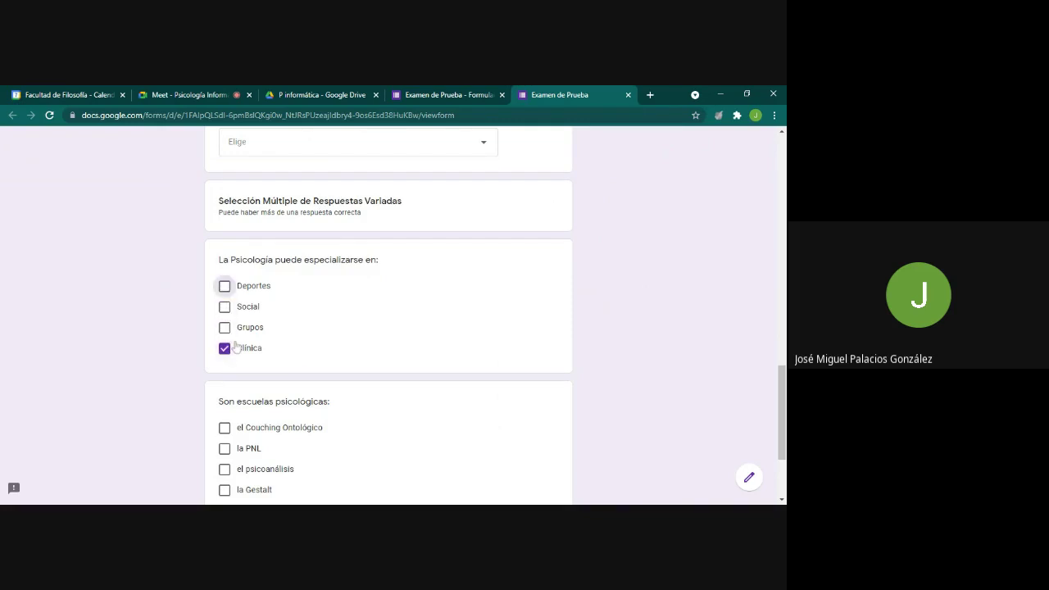
{"action": "left_click", "coordinate": [224, 347]}
- Test the question "Son escuelas psicológicas:" by ticking all five schools, and clear them again
{"action": "scroll", "coordinate": [242, 298], "scroll_direction": "down", "scroll_amount": 2}
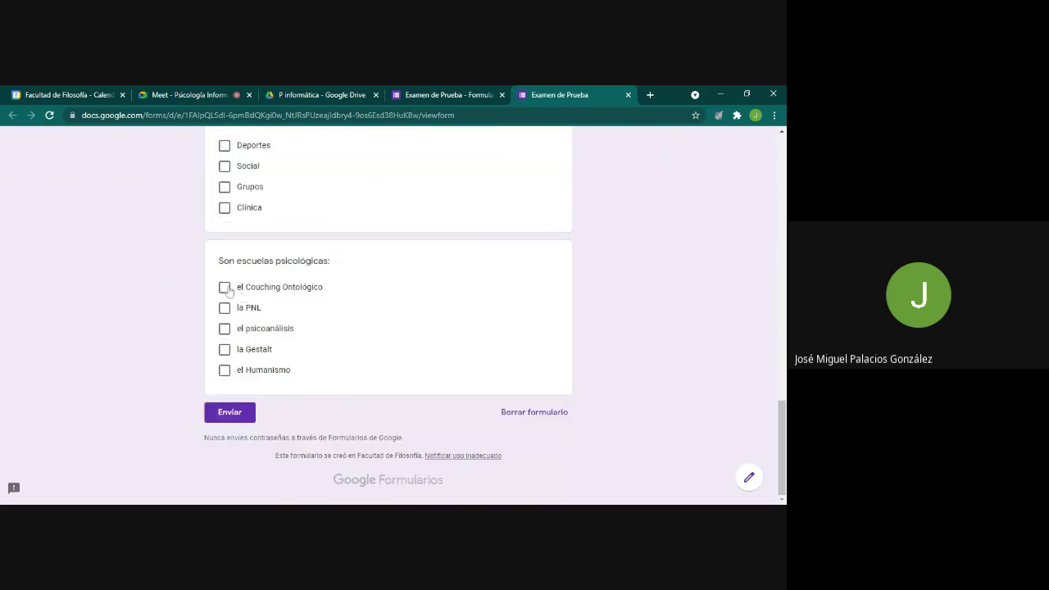
{"action": "left_click", "coordinate": [224, 287]}
{"action": "left_click", "coordinate": [224, 307]}
{"action": "left_click", "coordinate": [224, 328]}
{"action": "left_click", "coordinate": [224, 349]}
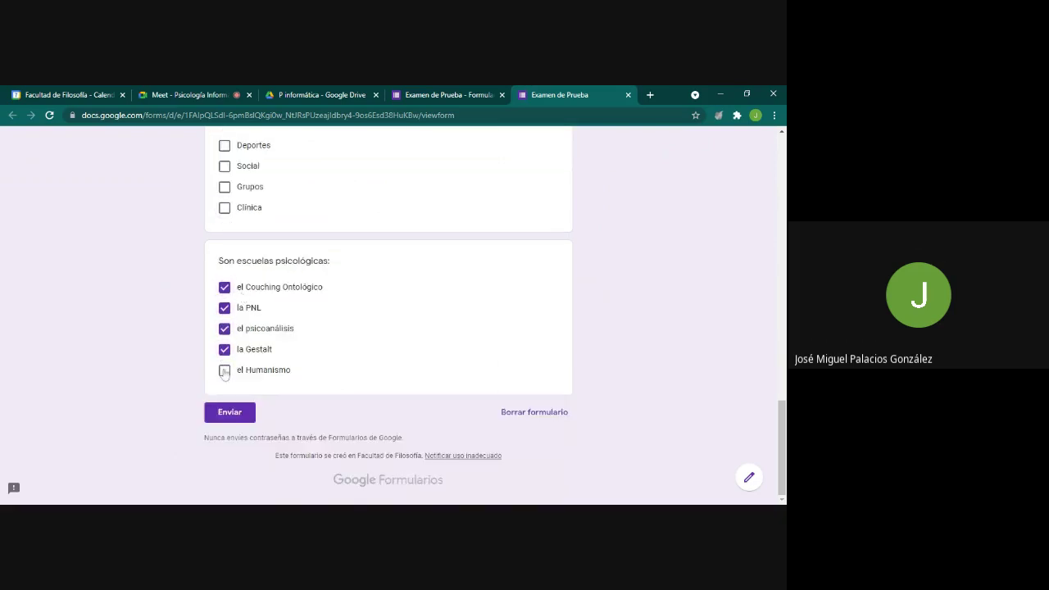
{"action": "left_click", "coordinate": [225, 370]}
{"action": "left_click", "coordinate": [225, 349]}
{"action": "left_click", "coordinate": [225, 328]}
{"action": "left_click", "coordinate": [224, 307]}
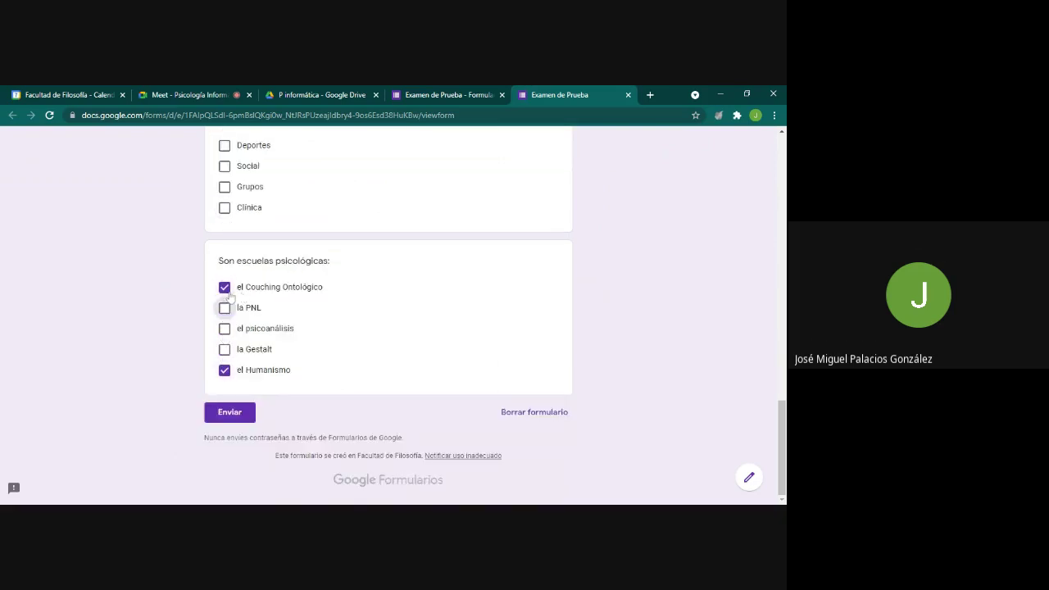
{"action": "left_click", "coordinate": [224, 287]}
{"action": "left_click", "coordinate": [225, 369]}
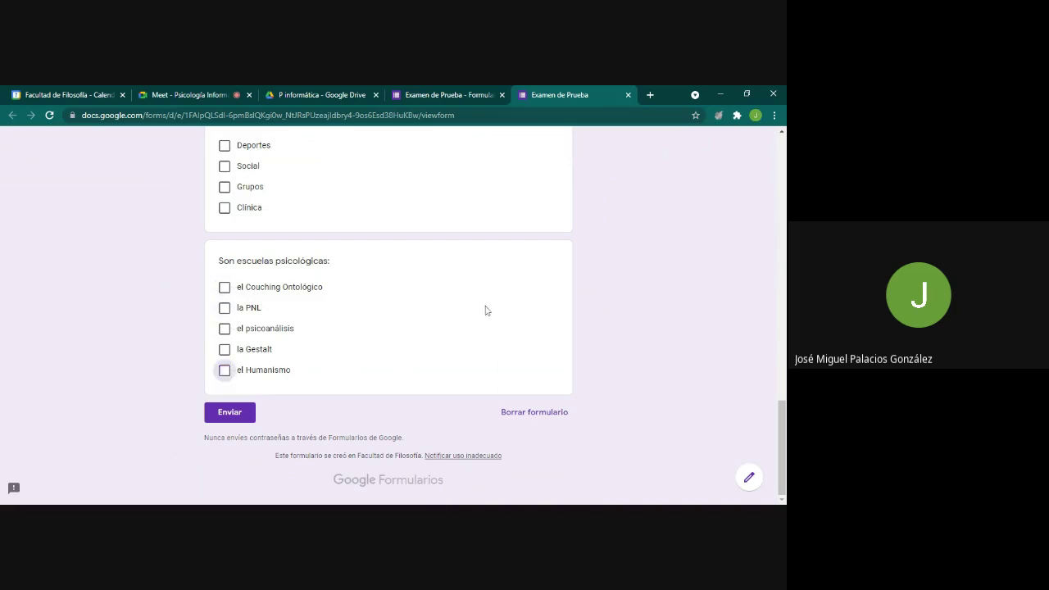
- Look over the beginning of the respondent view, return to the form editor and review its questions from start to end
{"action": "scroll", "coordinate": [670, 272], "scroll_direction": "up", "scroll_amount": 15}
{"action": "scroll", "coordinate": [670, 271], "scroll_direction": "up", "scroll_amount": 2}
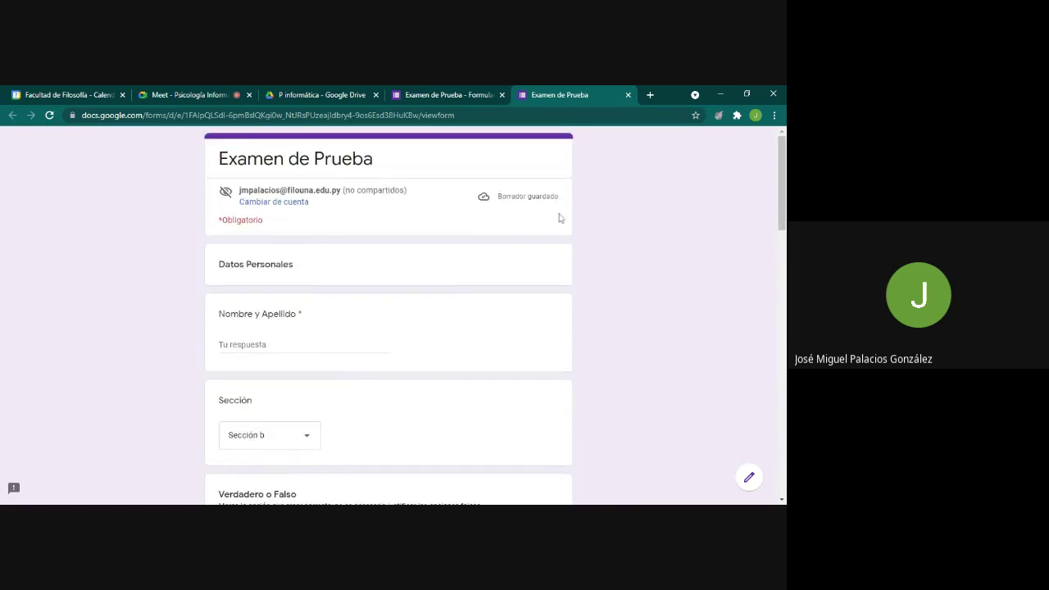
{"action": "scroll", "coordinate": [529, 213], "scroll_direction": "down", "scroll_amount": 1}
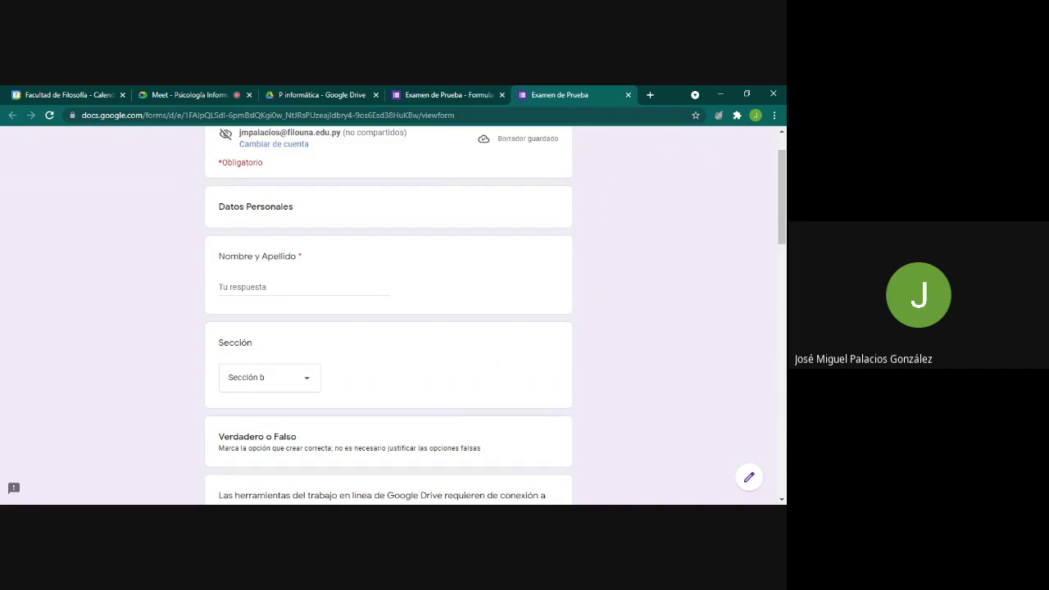
{"action": "left_click", "coordinate": [444, 95]}
{"action": "scroll", "coordinate": [389, 344], "scroll_direction": "up", "scroll_amount": 3}
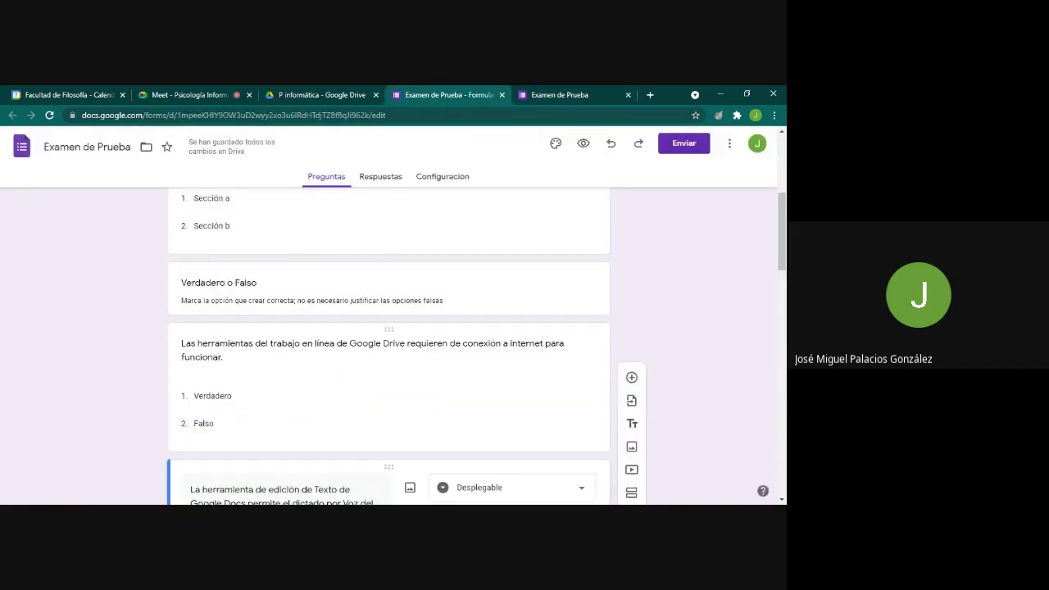
{"action": "scroll", "coordinate": [410, 333], "scroll_direction": "down", "scroll_amount": 15}
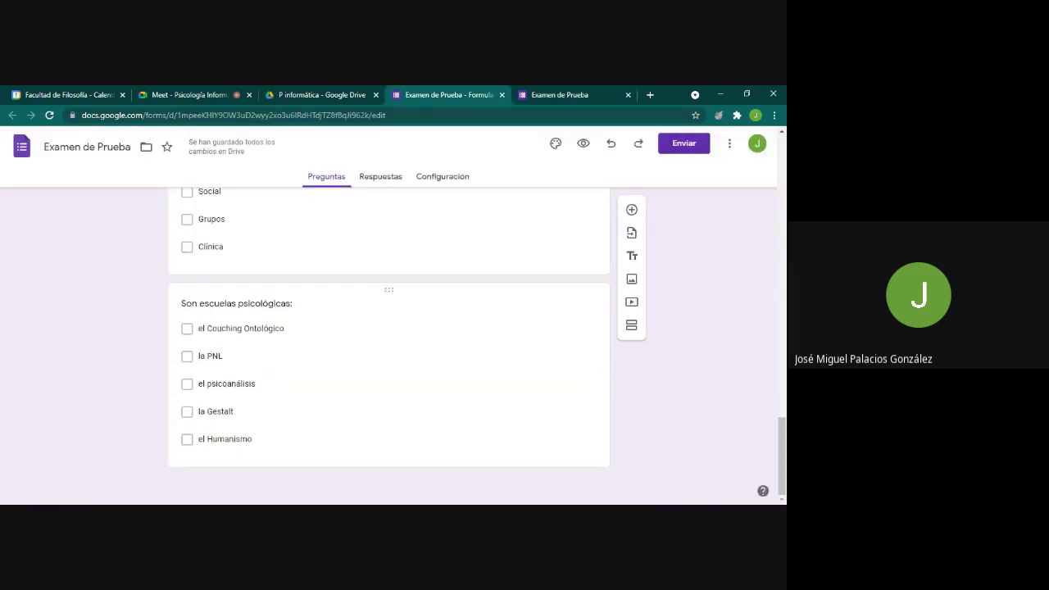
{"action": "scroll", "coordinate": [412, 335], "scroll_direction": "up", "scroll_amount": 20}
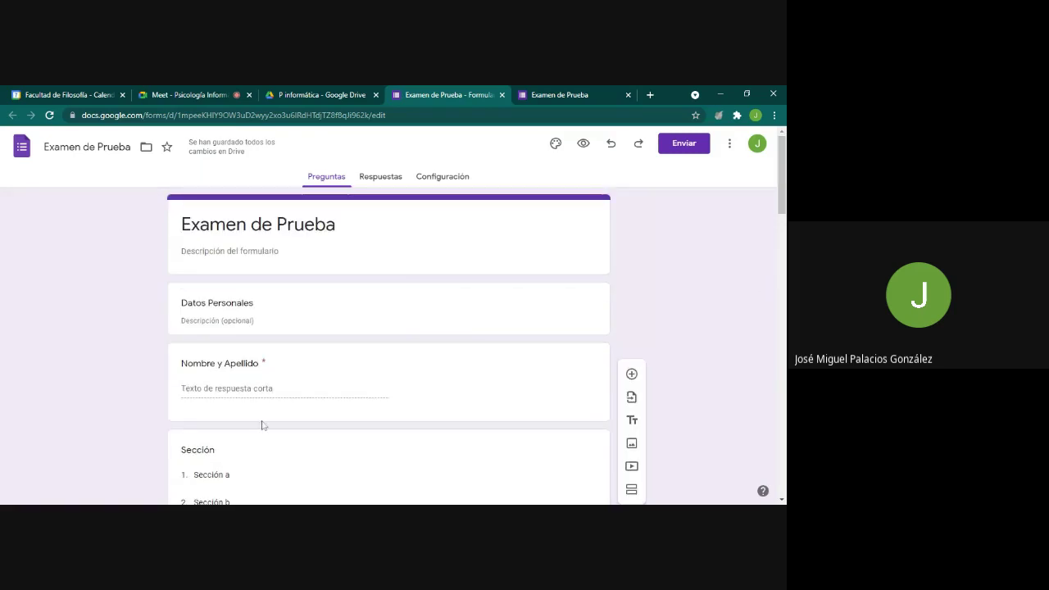
- Turn on Convertir en un cuestionario in the form's configuration and look through the quiz options
{"action": "left_click", "coordinate": [436, 177]}
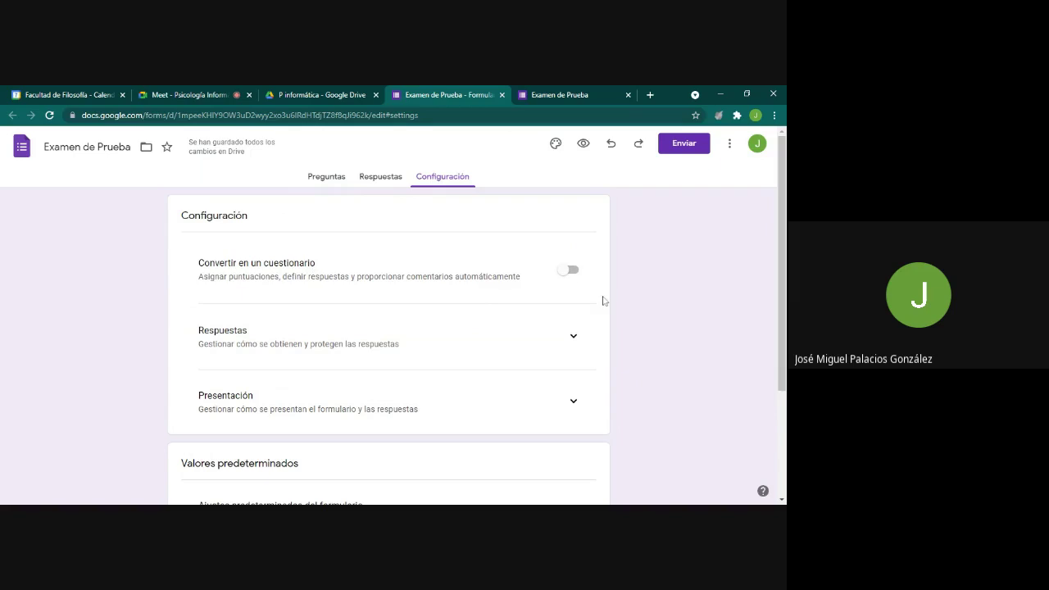
{"action": "left_click", "coordinate": [572, 271]}
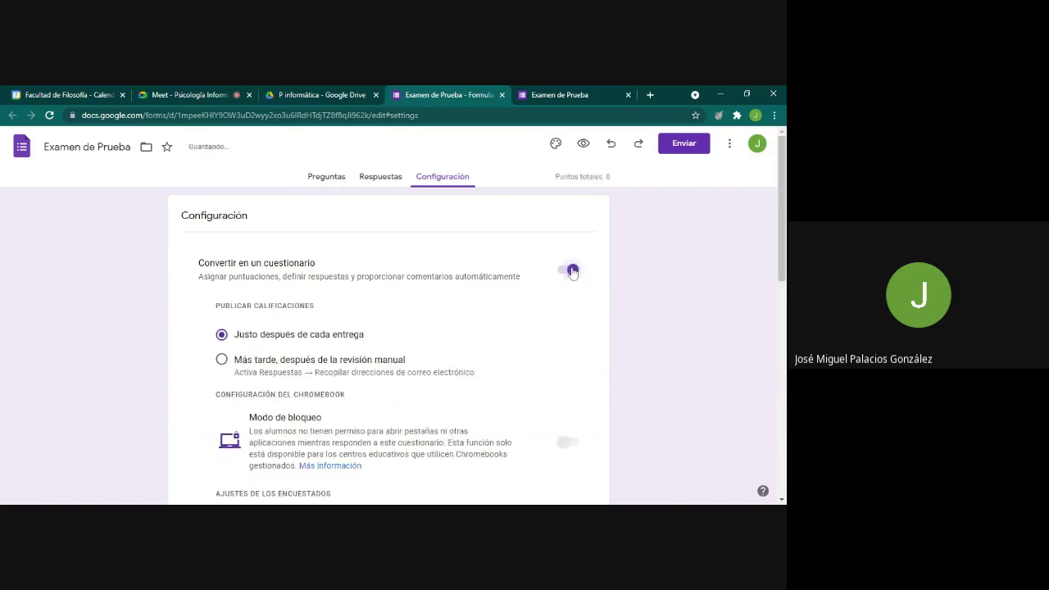
{"action": "scroll", "coordinate": [560, 339], "scroll_direction": "down", "scroll_amount": 2}
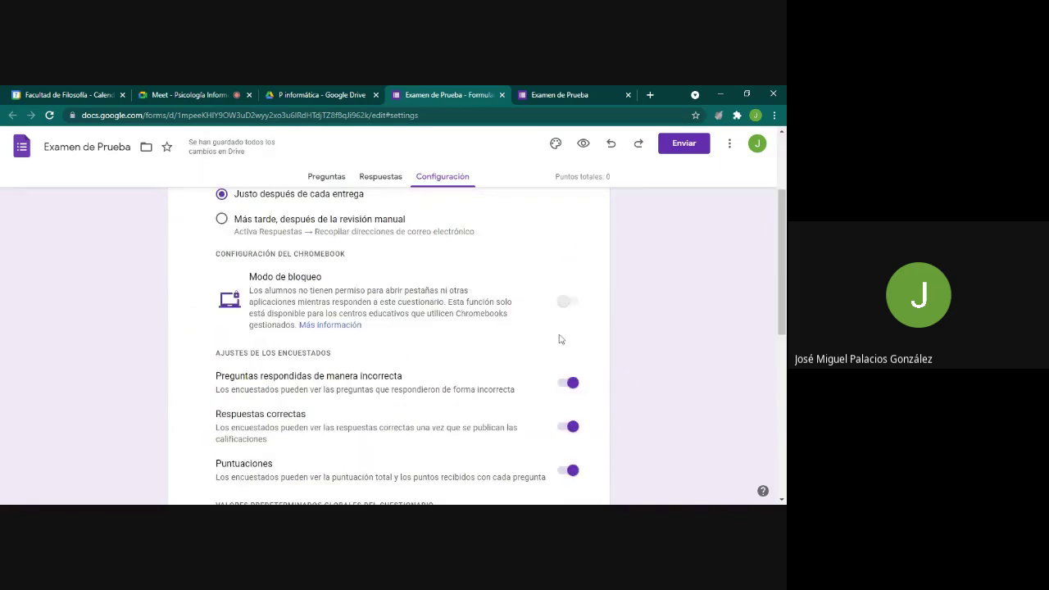
{"action": "scroll", "coordinate": [559, 336], "scroll_direction": "down", "scroll_amount": 2}
- In the first true/false question, about Google Drive's online tools, capitalize the word "Internet"
{"action": "left_click", "coordinate": [334, 181]}
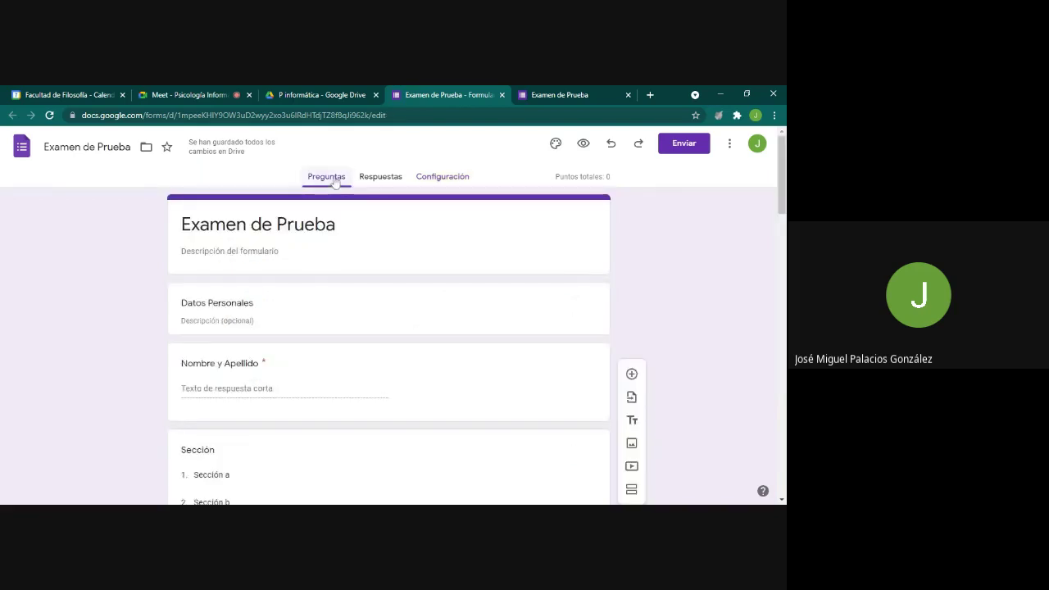
{"action": "scroll", "coordinate": [221, 267], "scroll_direction": "down", "scroll_amount": 5}
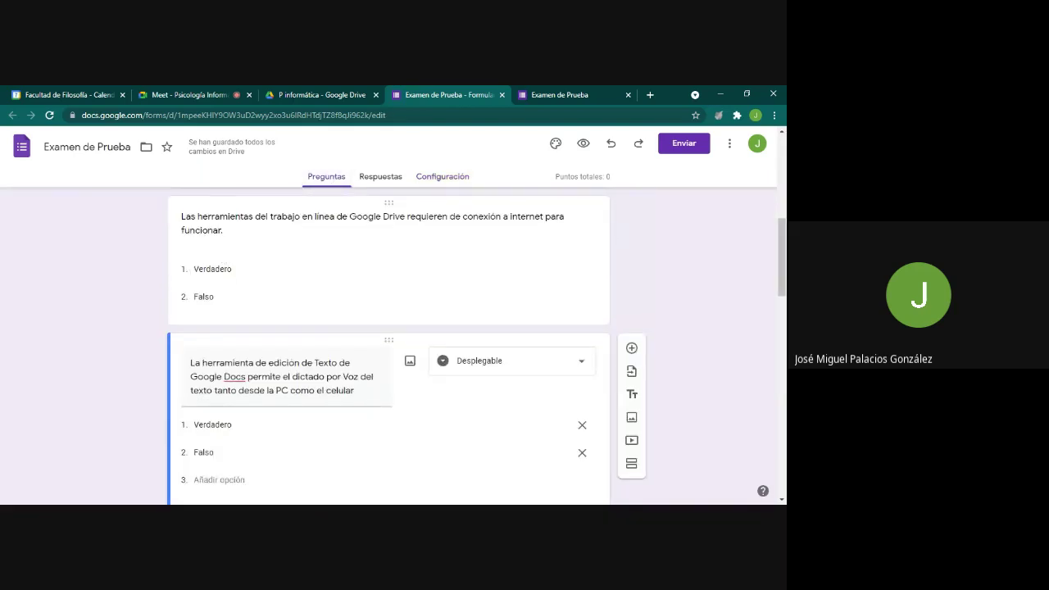
{"action": "scroll", "coordinate": [389, 349], "scroll_direction": "up", "scroll_amount": 1}
{"action": "left_click", "coordinate": [328, 280]}
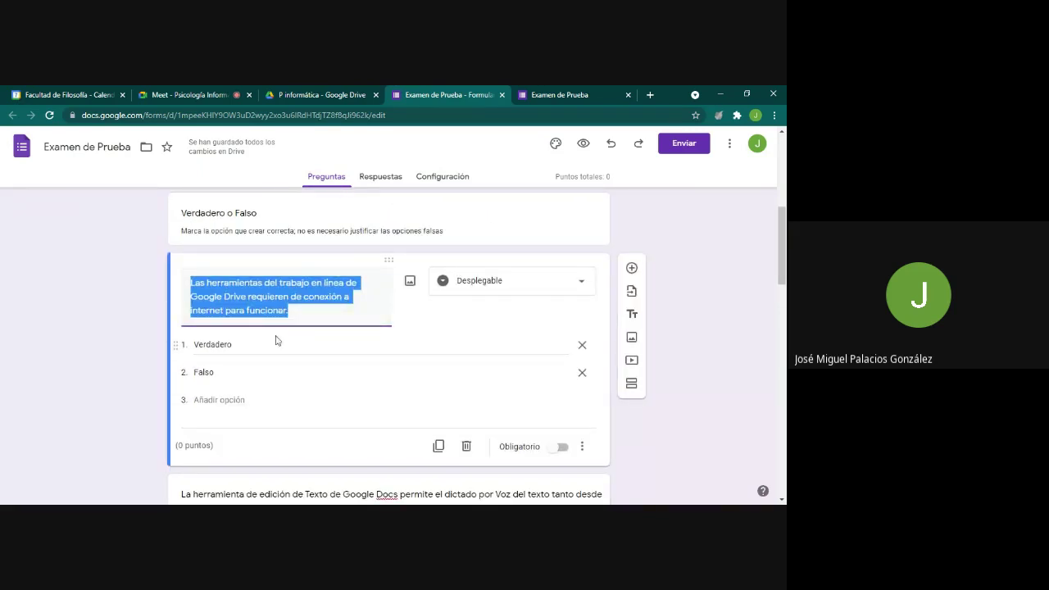
{"action": "scroll", "coordinate": [277, 340], "scroll_direction": "down", "scroll_amount": 1}
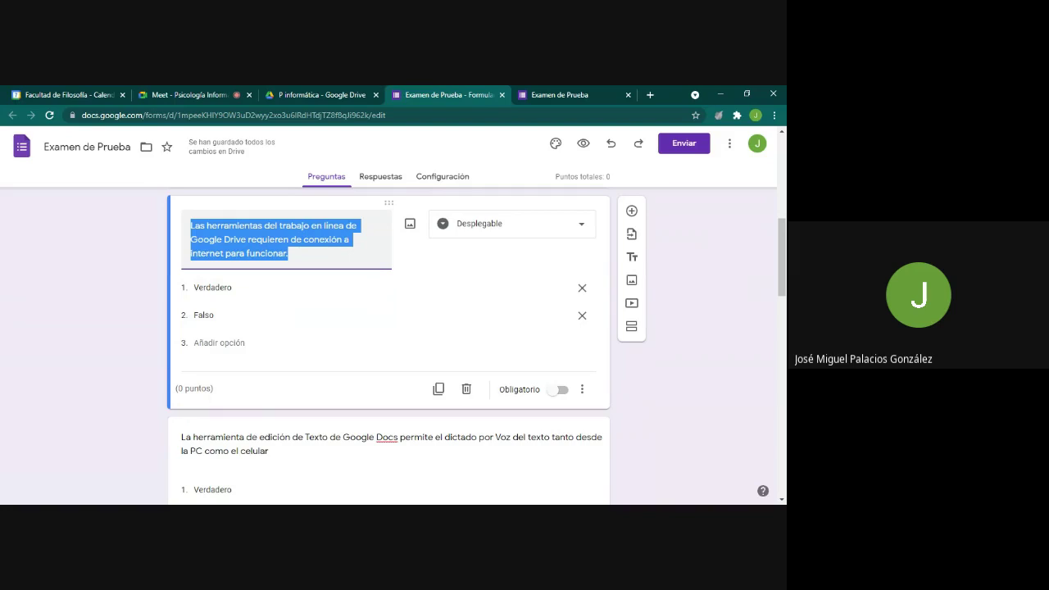
{"action": "left_click", "coordinate": [191, 253]}
{"action": "key", "text": "Delete"}
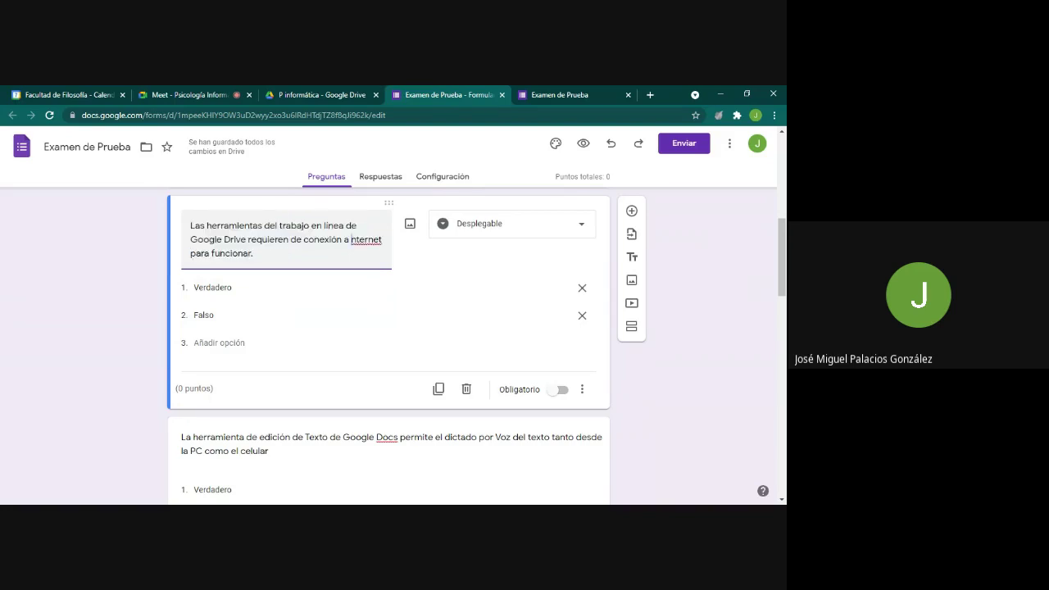
{"action": "type", "text": "I"}
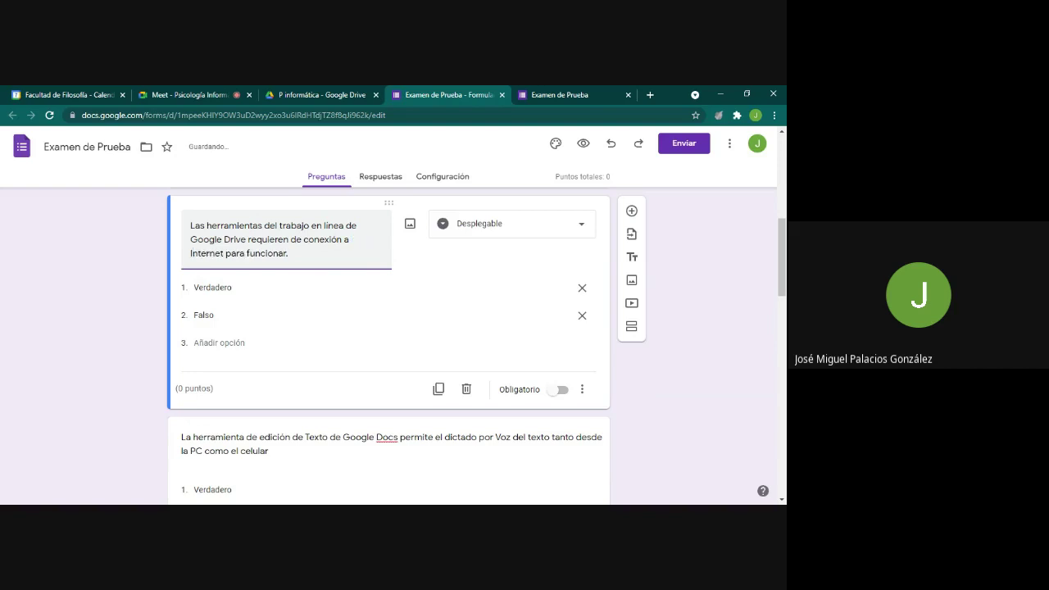
{"action": "left_click", "coordinate": [227, 382]}
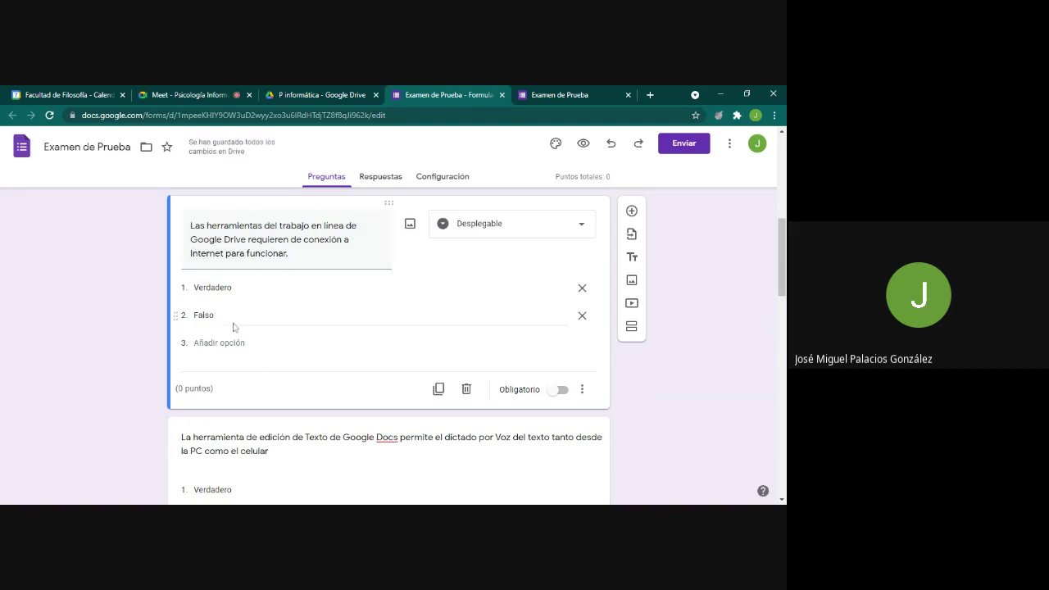
{"action": "left_click", "coordinate": [213, 287]}
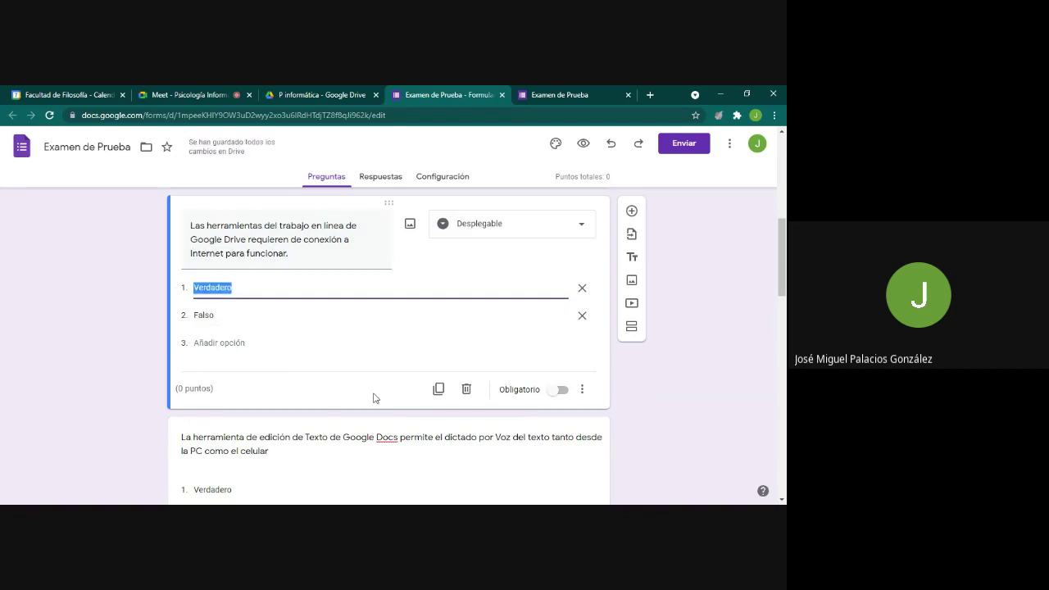
{"action": "scroll", "coordinate": [578, 304], "scroll_direction": "up", "scroll_amount": 1}
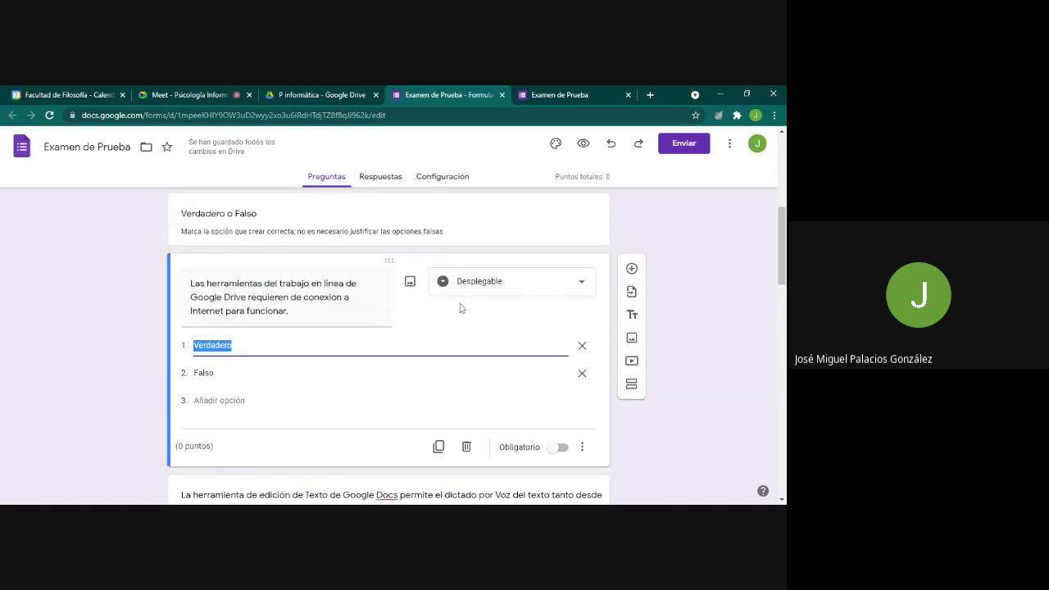
- Examine the quiz configuration again, from the publication of grades through the default points to the form's default values
{"action": "left_click", "coordinate": [463, 180]}
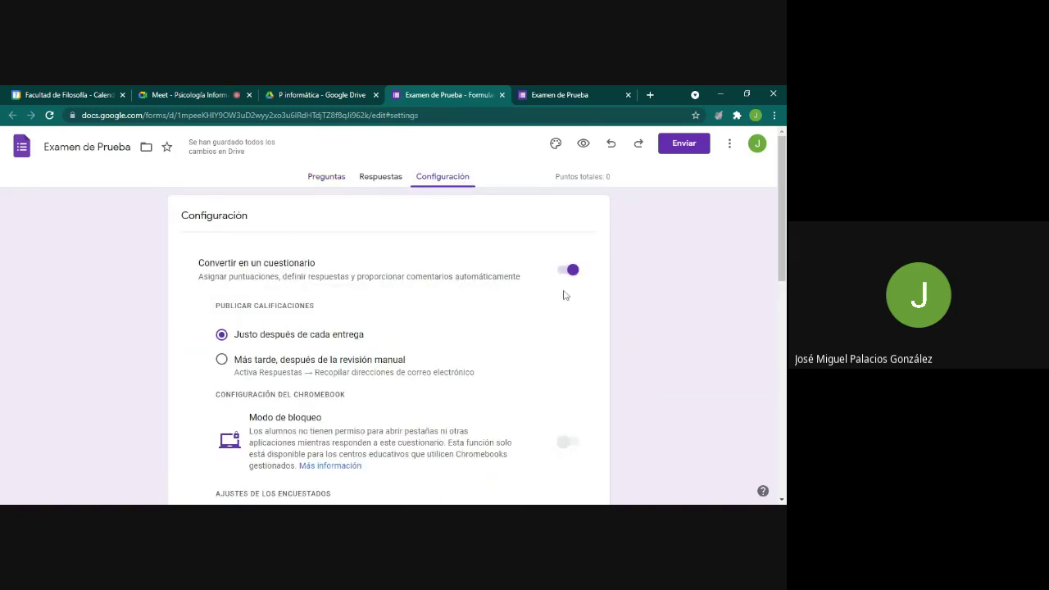
{"action": "scroll", "coordinate": [563, 295], "scroll_direction": "down", "scroll_amount": 5}
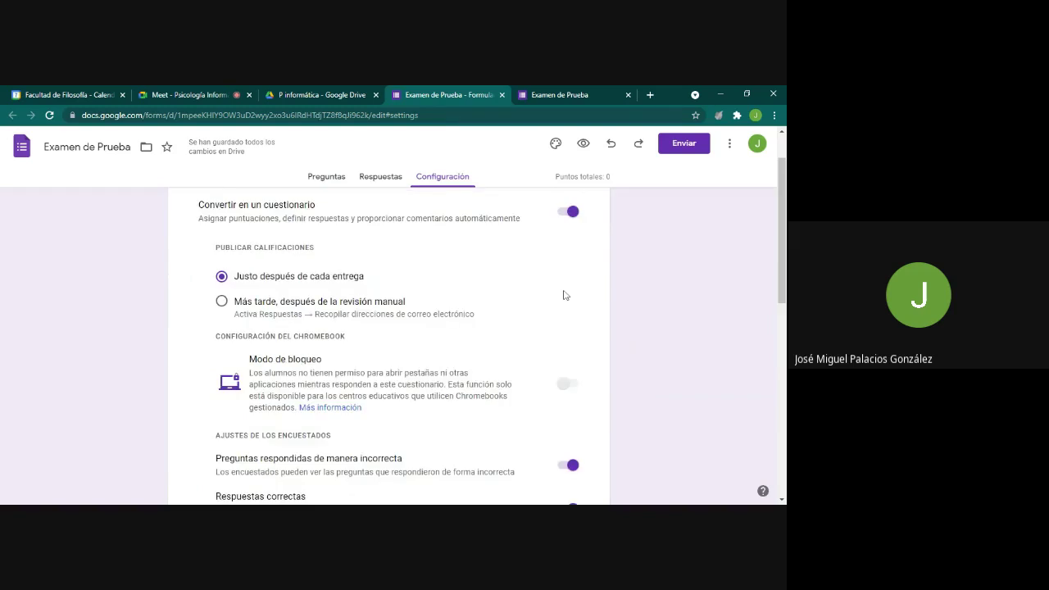
{"action": "scroll", "coordinate": [563, 295], "scroll_direction": "down", "scroll_amount": 1}
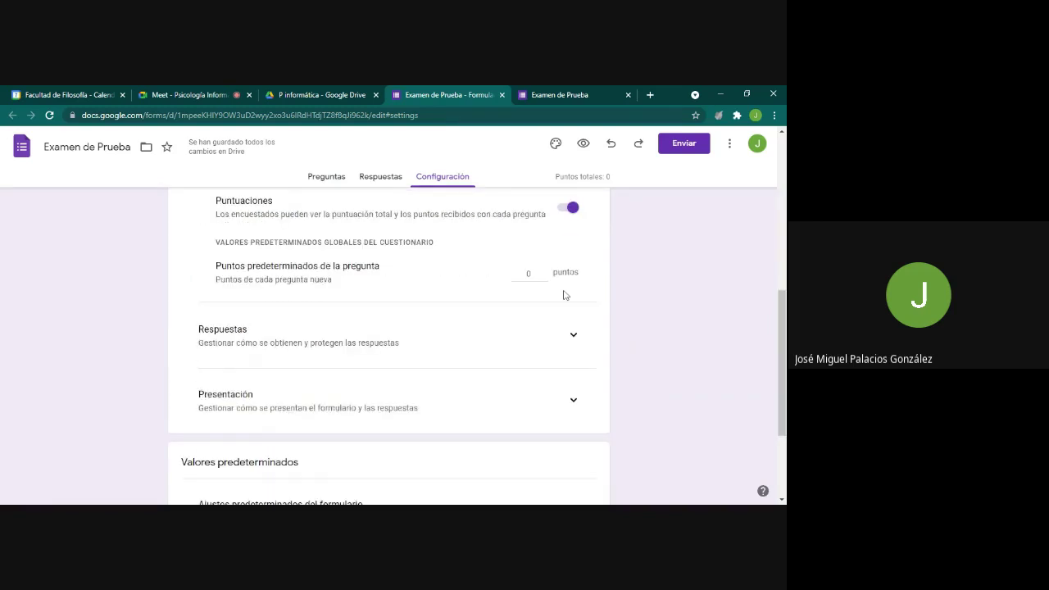
{"action": "scroll", "coordinate": [563, 295], "scroll_direction": "down", "scroll_amount": 3}
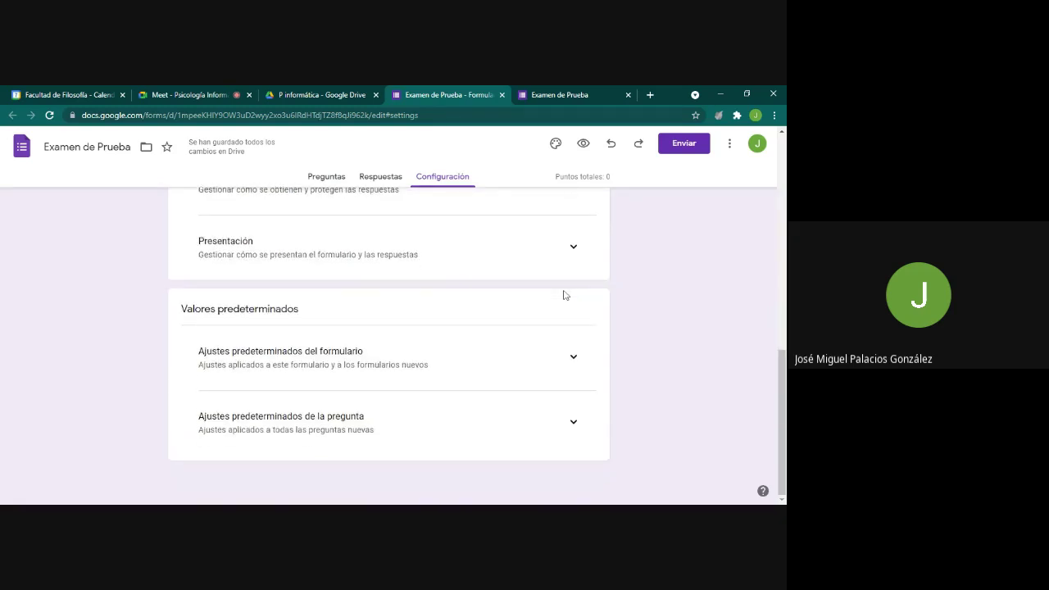
- Return to the questions and examine the first true/false question for its points and answer options, ending at the Datos Personales heading
{"action": "left_click", "coordinate": [332, 182]}
{"action": "scroll", "coordinate": [348, 320], "scroll_direction": "down", "scroll_amount": 4}
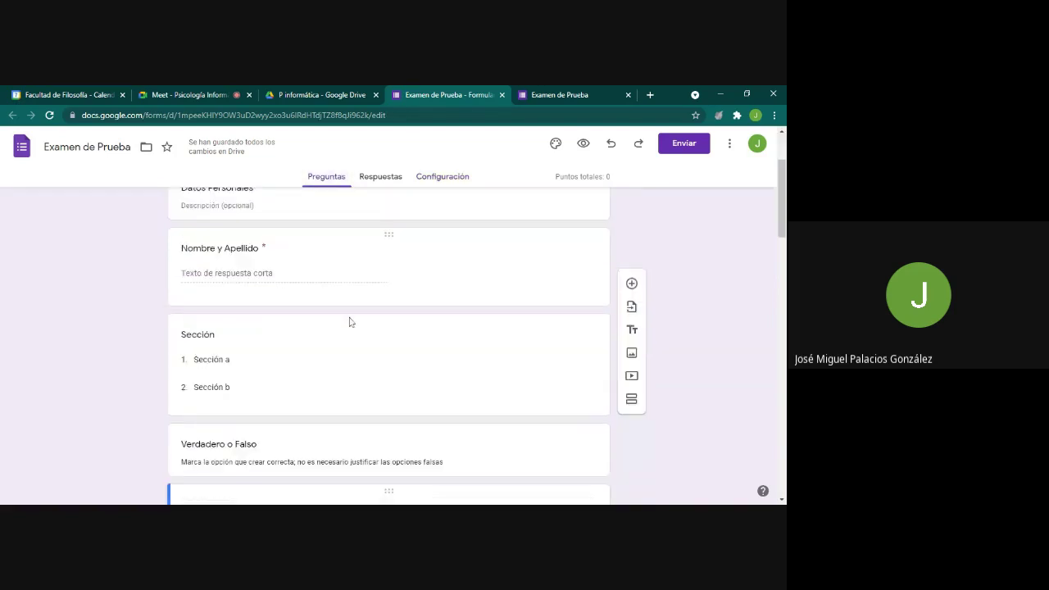
{"action": "scroll", "coordinate": [340, 316], "scroll_direction": "down", "scroll_amount": 3}
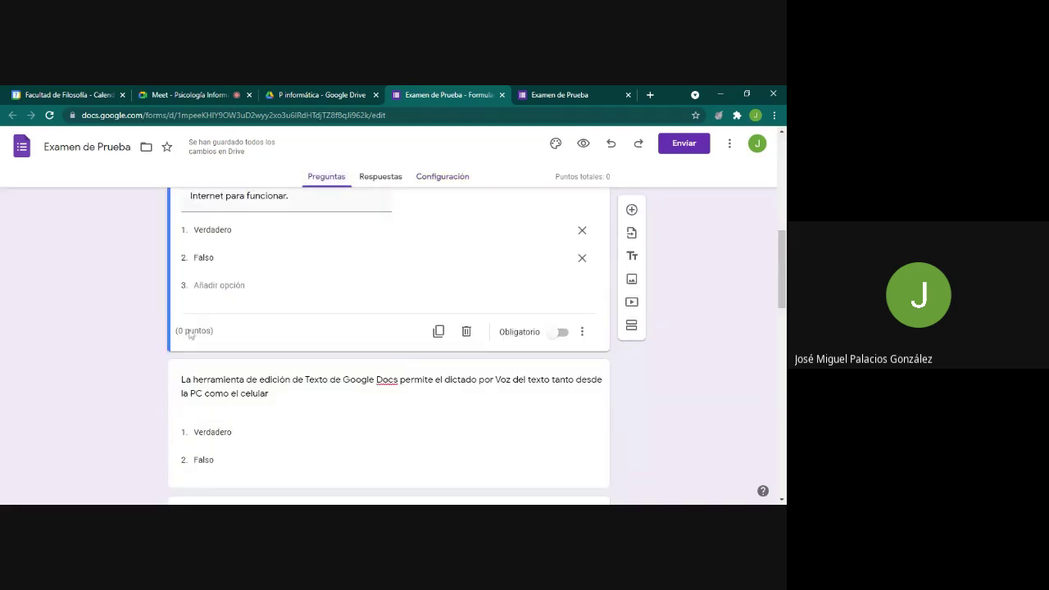
{"action": "scroll", "coordinate": [379, 337], "scroll_direction": "up", "scroll_amount": 1}
{"action": "scroll", "coordinate": [385, 336], "scroll_direction": "up", "scroll_amount": 1}
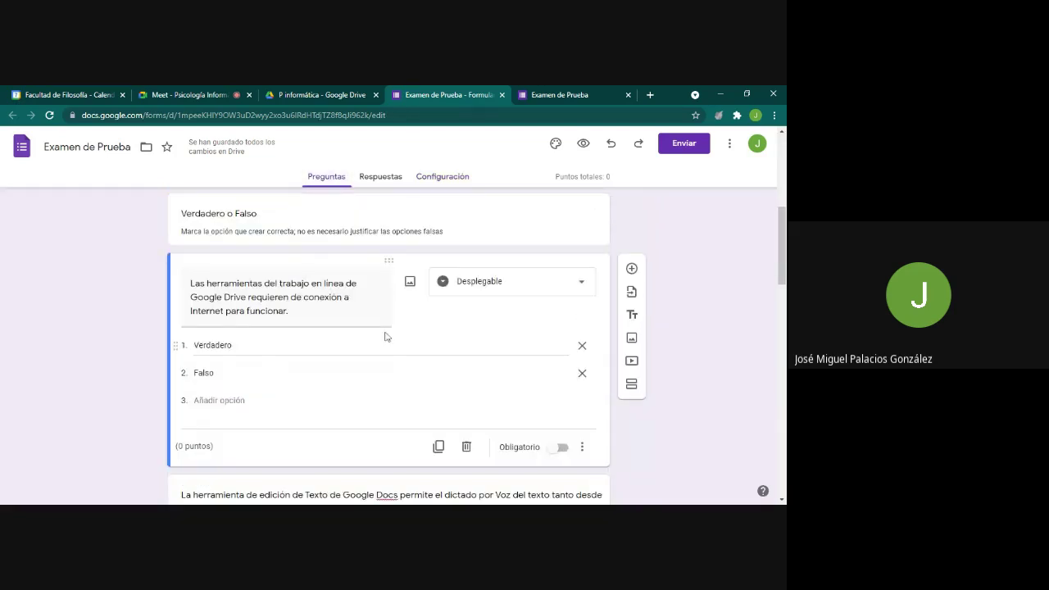
{"action": "triple_click", "coordinate": [283, 311]}
{"action": "double_click", "coordinate": [203, 372]}
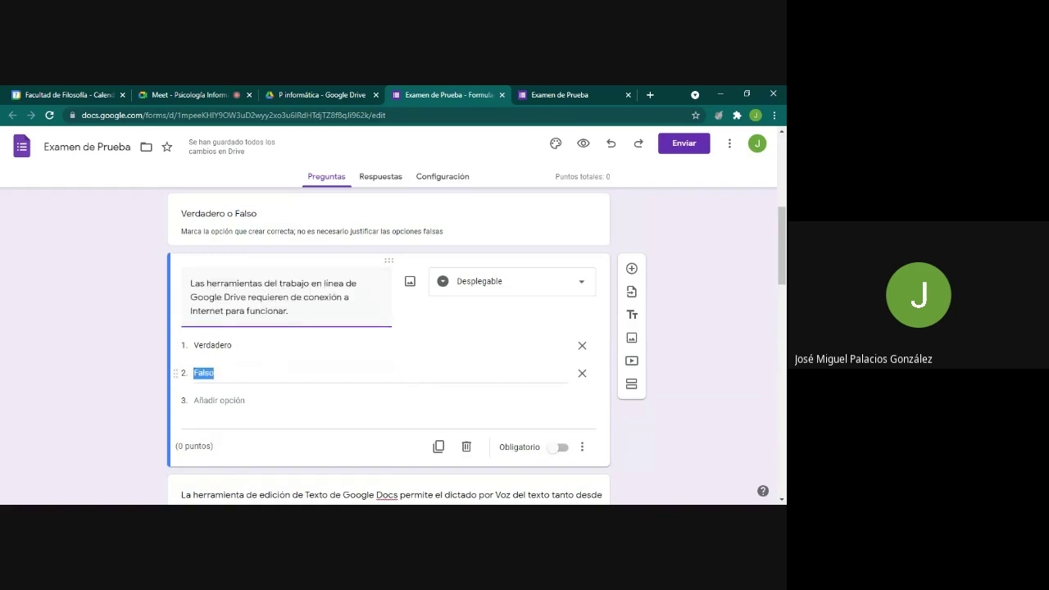
{"action": "double_click", "coordinate": [204, 373]}
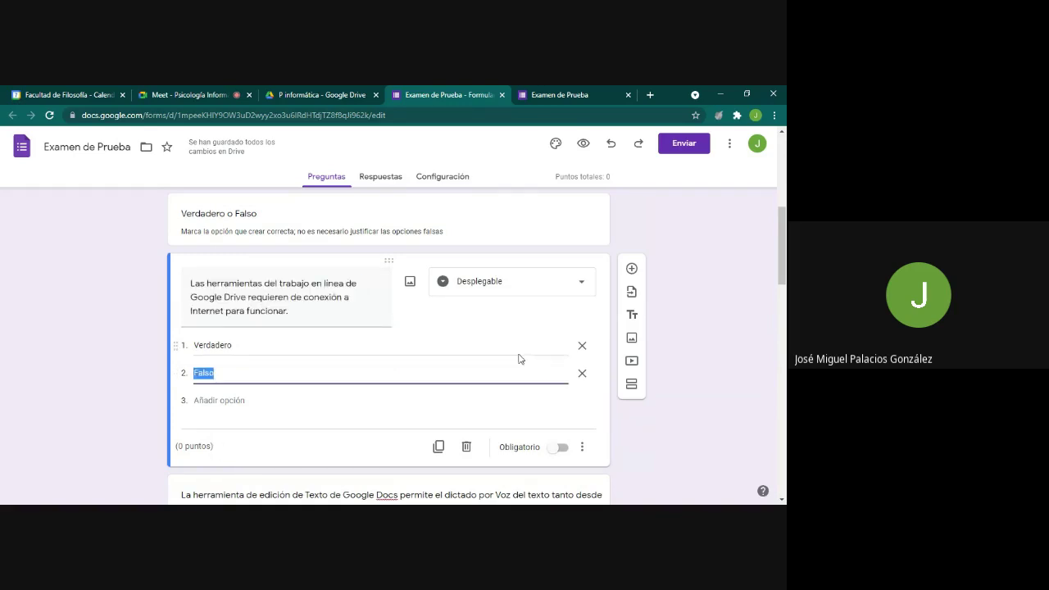
{"action": "scroll", "coordinate": [510, 325], "scroll_direction": "up", "scroll_amount": 1}
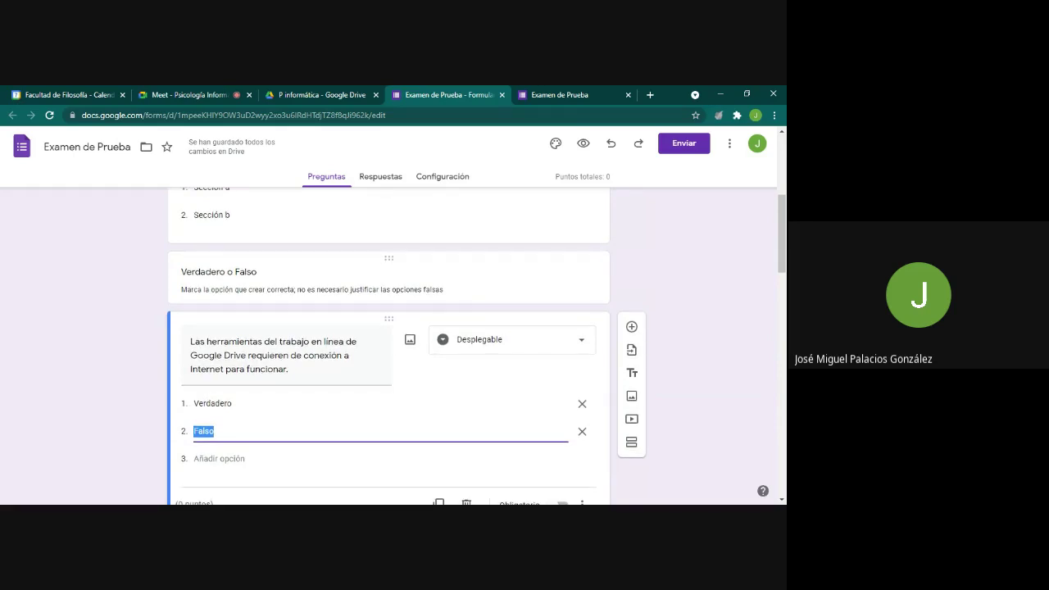
{"action": "scroll", "coordinate": [476, 295], "scroll_direction": "up", "scroll_amount": 4}
{"action": "left_click", "coordinate": [222, 299]}
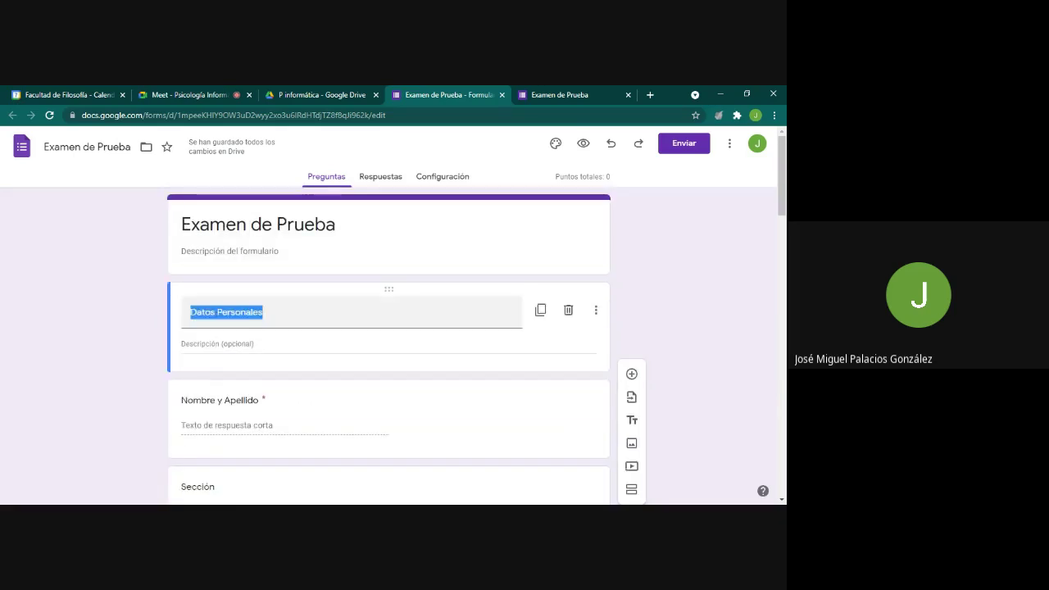
- Close the respondent view of the exam and reload the form editor
{"action": "left_click", "coordinate": [627, 97]}
{"action": "left_click", "coordinate": [49, 116]}
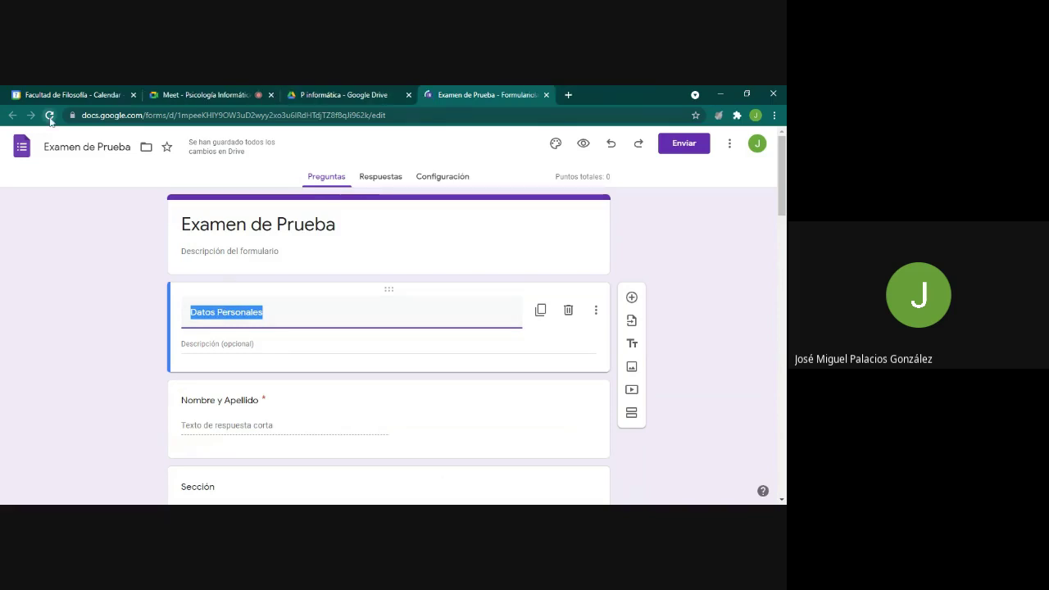
{"action": "scroll", "coordinate": [185, 239], "scroll_direction": "down", "scroll_amount": 3}
{"action": "scroll", "coordinate": [185, 239], "scroll_direction": "up", "scroll_amount": 2}
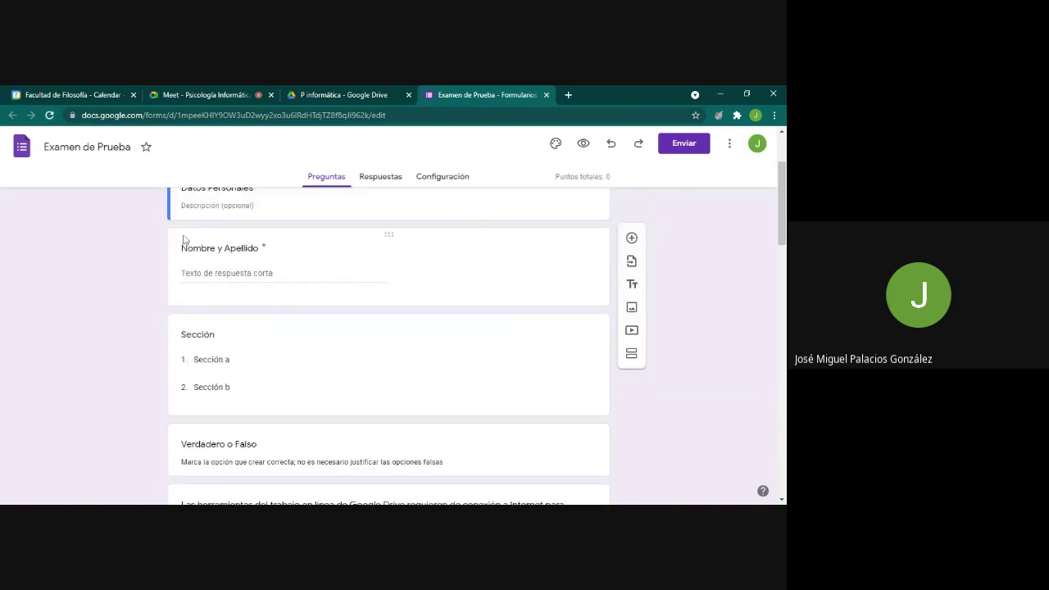
- In the answer key of the first true/false question, about Google Drive's online tools, mark Verdadero as the correct answer
{"action": "scroll", "coordinate": [184, 239], "scroll_direction": "down", "scroll_amount": 2}
{"action": "left_click", "coordinate": [208, 333]}
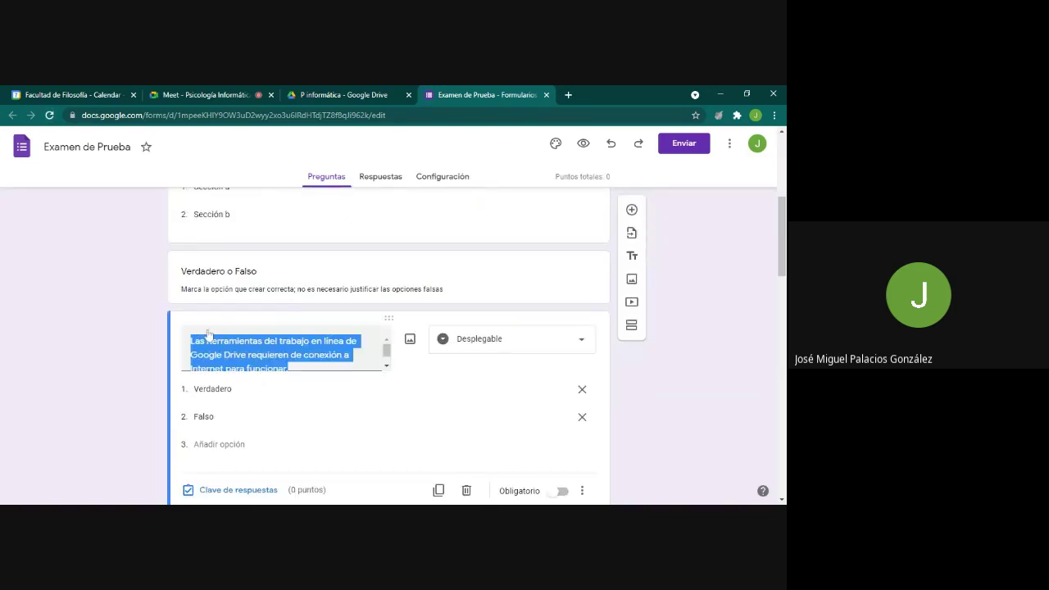
{"action": "scroll", "coordinate": [208, 333], "scroll_direction": "down", "scroll_amount": 2}
{"action": "scroll", "coordinate": [257, 316], "scroll_direction": "up", "scroll_amount": 2}
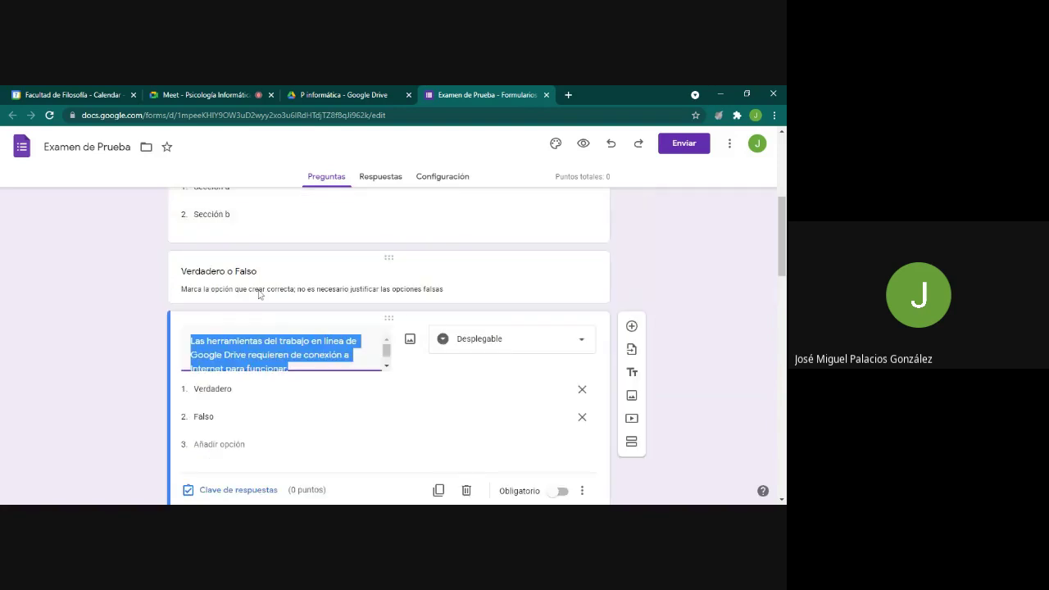
{"action": "scroll", "coordinate": [293, 321], "scroll_direction": "down", "scroll_amount": 1}
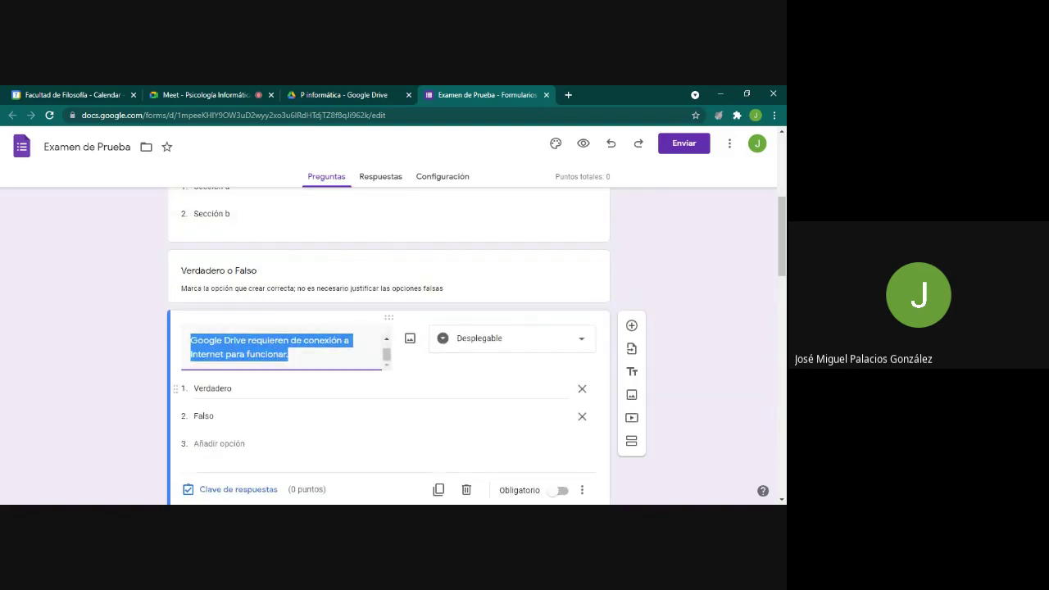
{"action": "scroll", "coordinate": [304, 368], "scroll_direction": "down", "scroll_amount": 1}
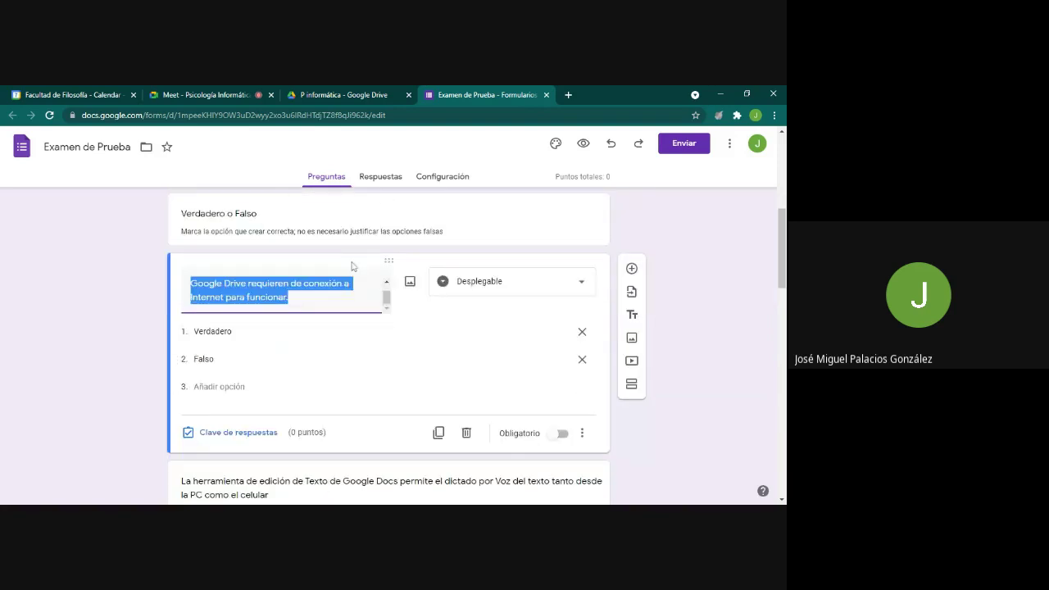
{"action": "left_click", "coordinate": [219, 434]}
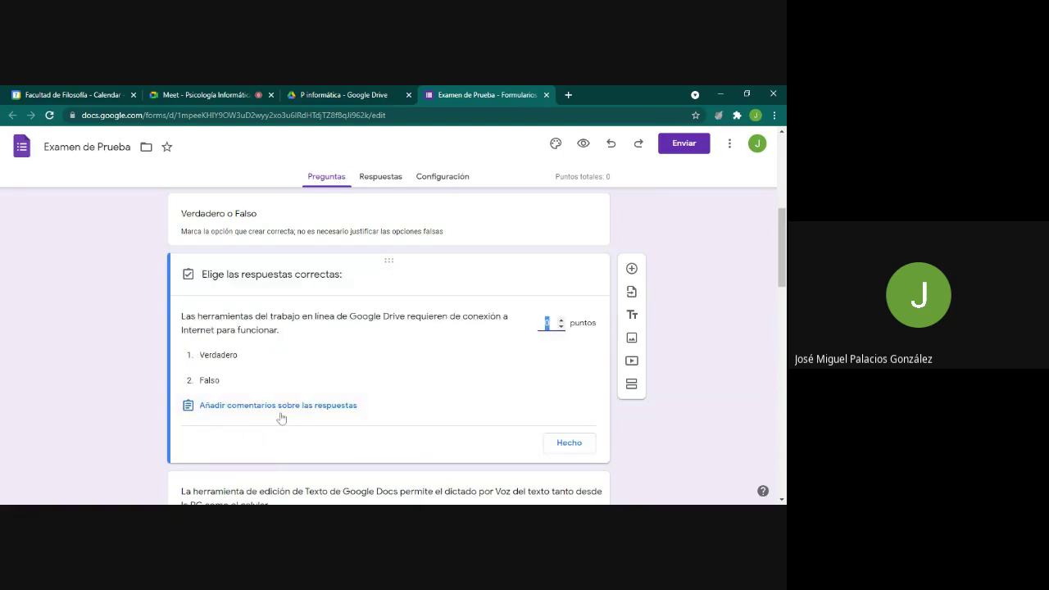
{"action": "left_click", "coordinate": [282, 365]}
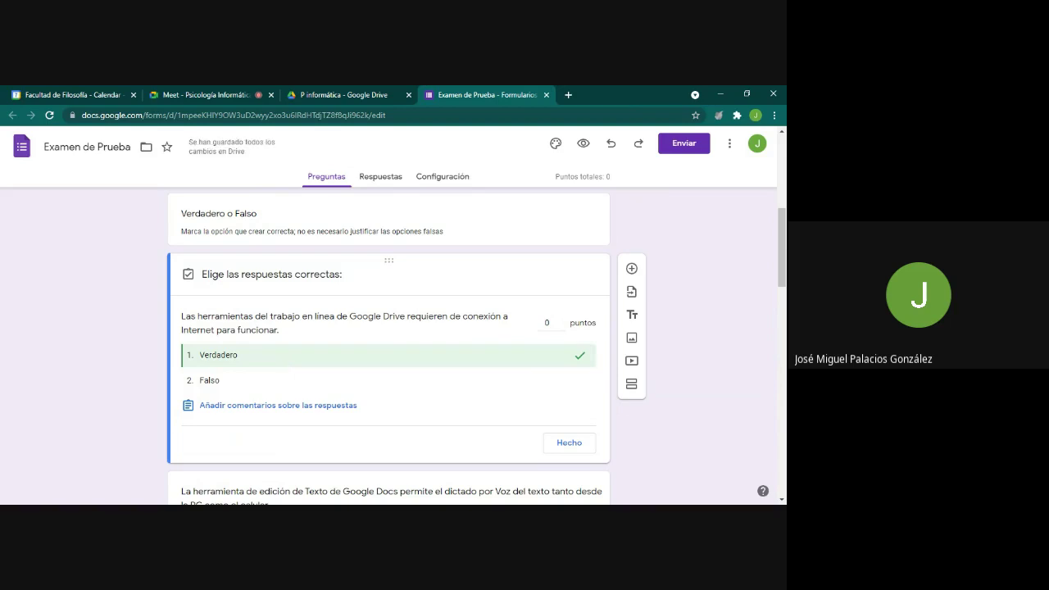
- Try point values of 6, 2 and 4 for the Google Drive question and compare them with the form's total points
{"action": "left_click", "coordinate": [561, 321]}
{"action": "left_click", "coordinate": [562, 321]}
{"action": "left_click", "coordinate": [562, 321]}
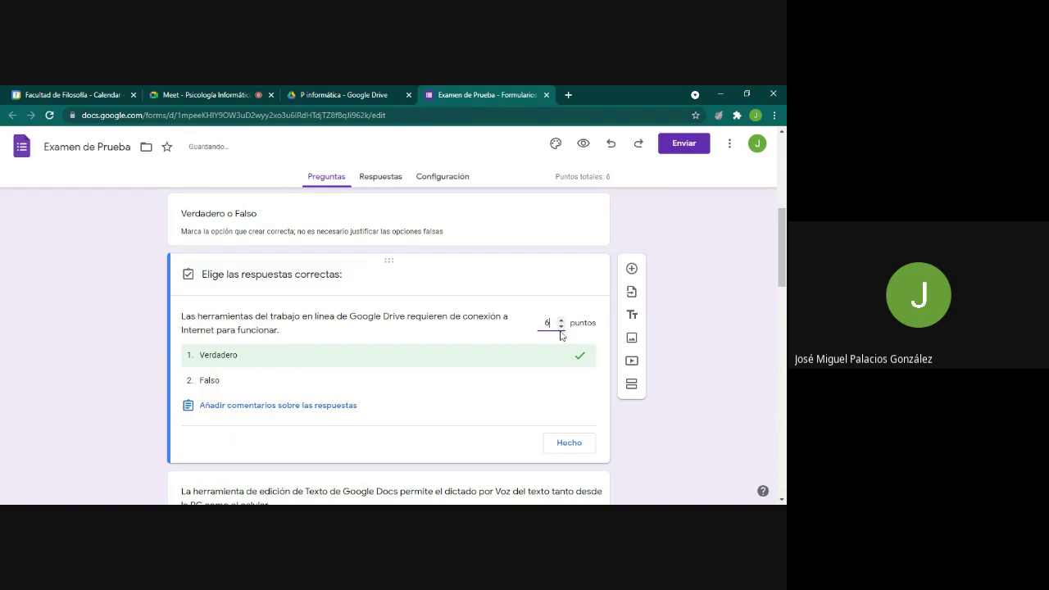
{"action": "left_click", "coordinate": [561, 322]}
{"action": "left_click", "coordinate": [561, 320]}
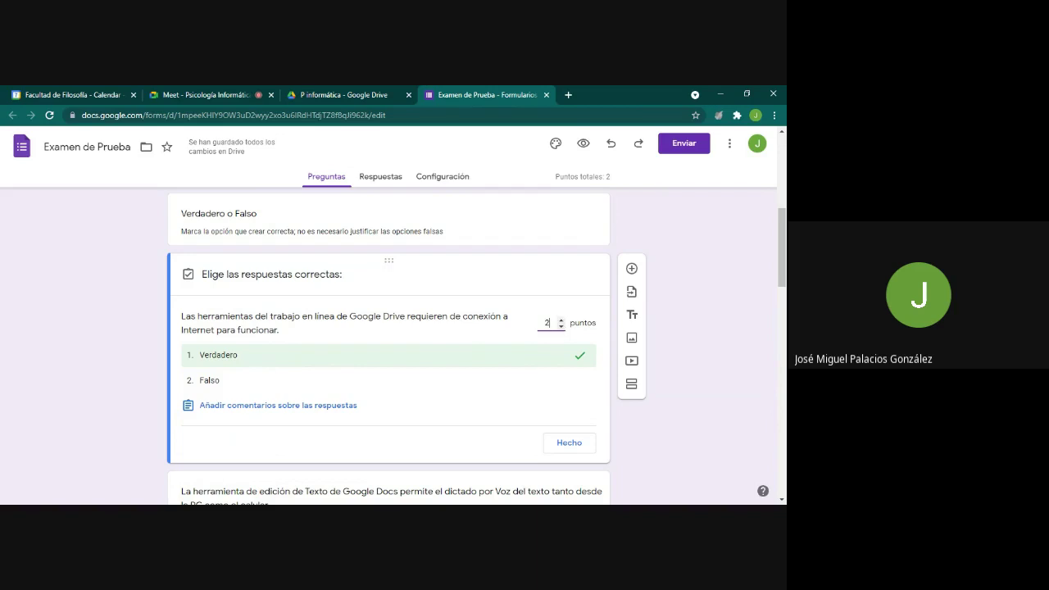
{"action": "left_click", "coordinate": [561, 321]}
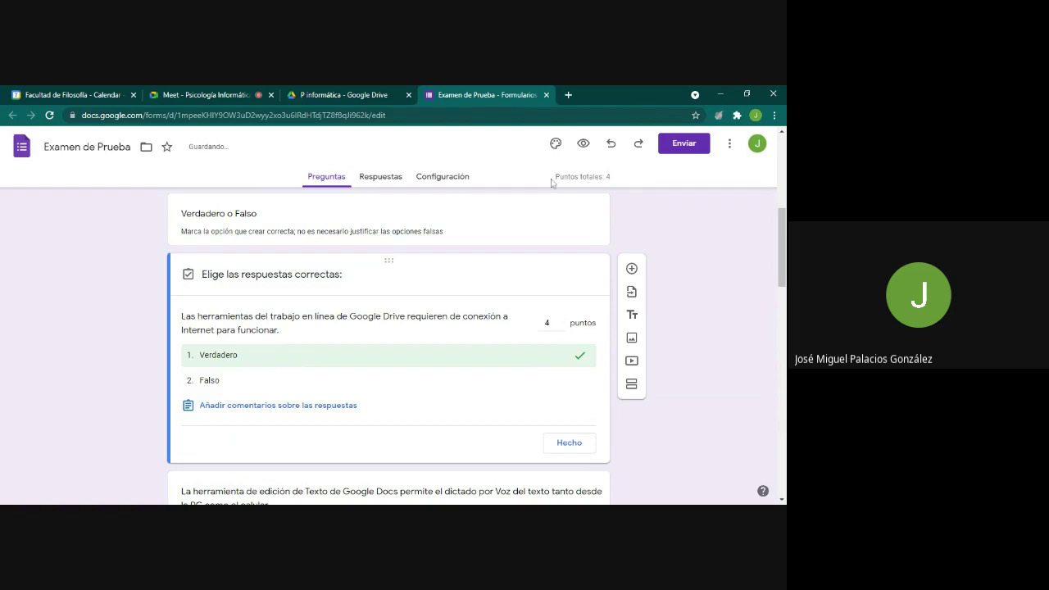
{"action": "left_click_drag", "start_coordinate": [551, 182], "coordinate": [620, 183]}
{"action": "left_click", "coordinate": [611, 180]}
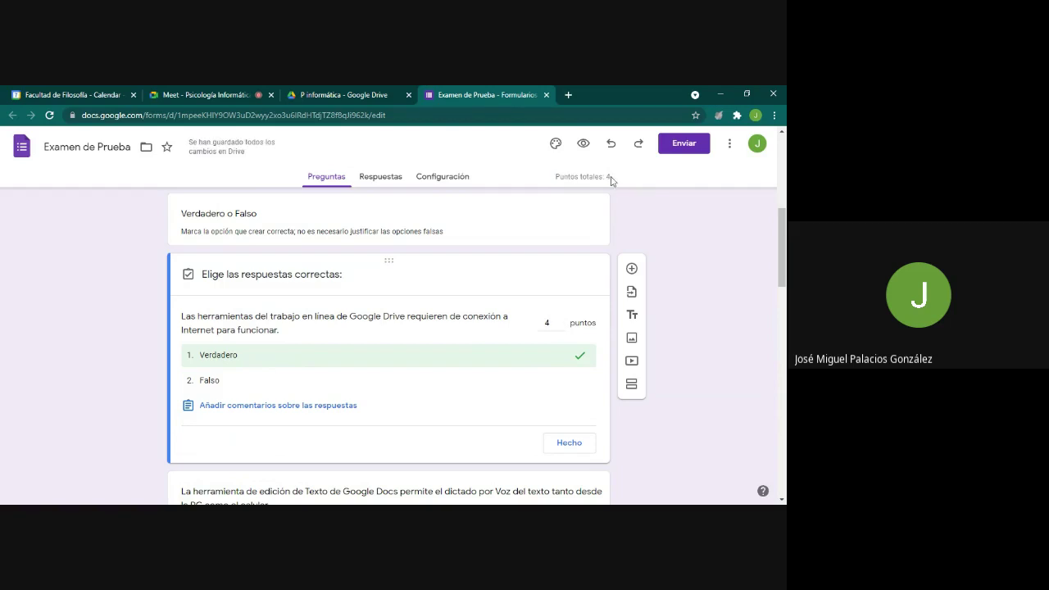
- Set the Google Drive question's value to 1 point and finish its answer key
{"action": "left_click", "coordinate": [561, 326]}
{"action": "left_click", "coordinate": [560, 326]}
{"action": "left_click", "coordinate": [561, 326]}
{"action": "left_click", "coordinate": [569, 443]}
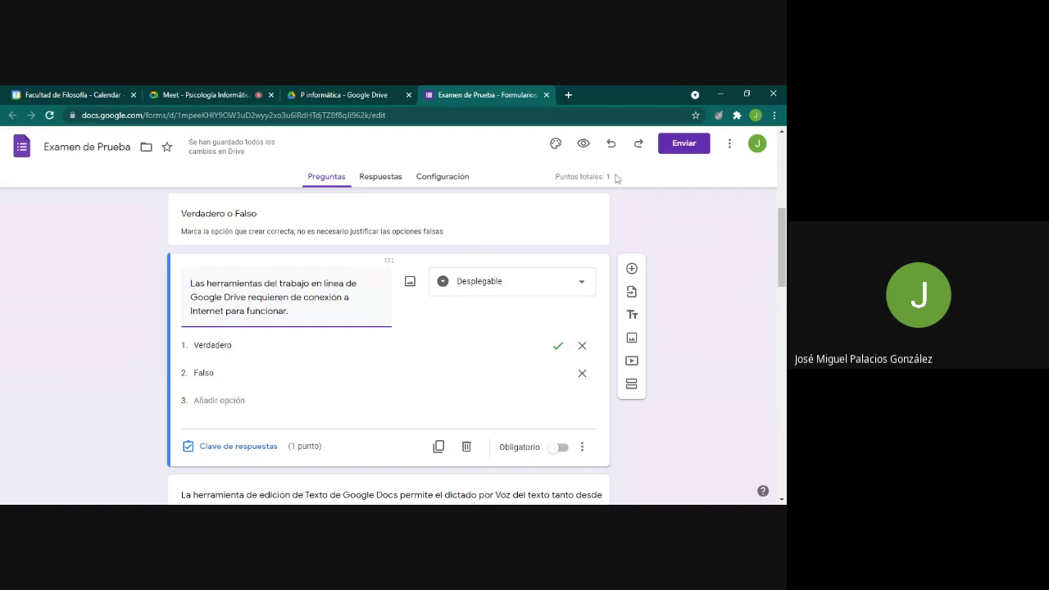
- In the answer key of the Google Docs voice dictation question, mark Verdadero as correct and assign 1 point
{"action": "scroll", "coordinate": [589, 176], "scroll_direction": "up", "scroll_amount": 5}
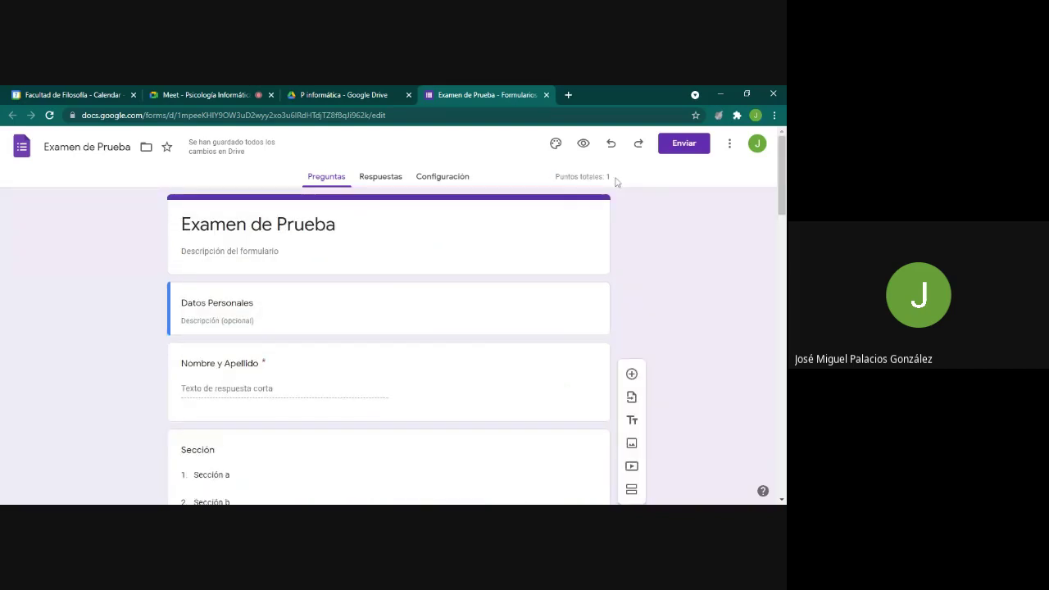
{"action": "scroll", "coordinate": [467, 286], "scroll_direction": "down", "scroll_amount": 10}
{"action": "scroll", "coordinate": [467, 287], "scroll_direction": "down", "scroll_amount": 2}
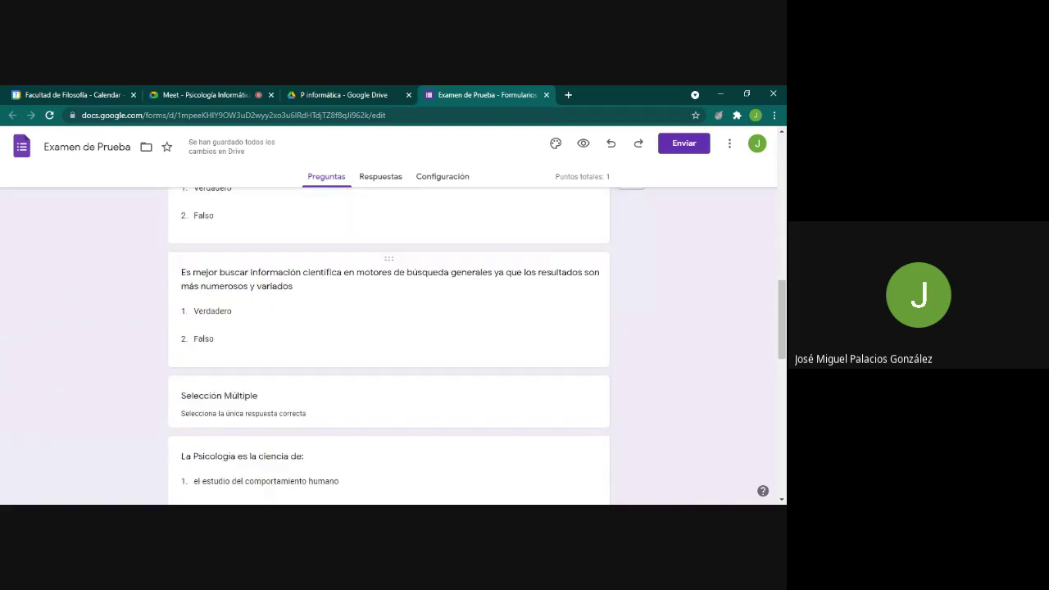
{"action": "scroll", "coordinate": [389, 344], "scroll_direction": "up", "scroll_amount": 3}
{"action": "left_click", "coordinate": [328, 267]}
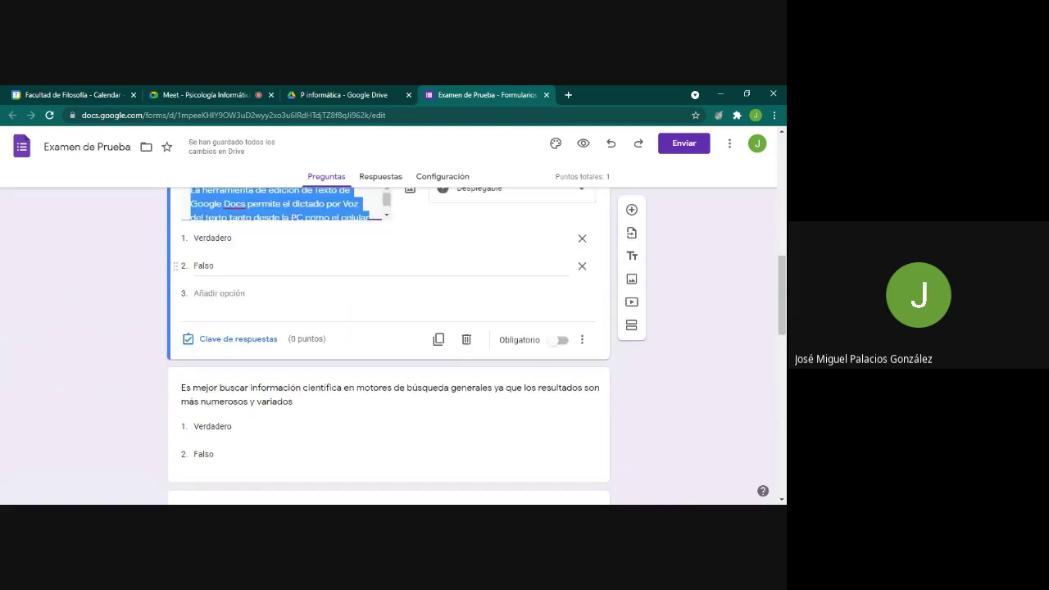
{"action": "scroll", "coordinate": [389, 328], "scroll_direction": "up", "scroll_amount": 2}
{"action": "scroll", "coordinate": [389, 327], "scroll_direction": "down", "scroll_amount": 1}
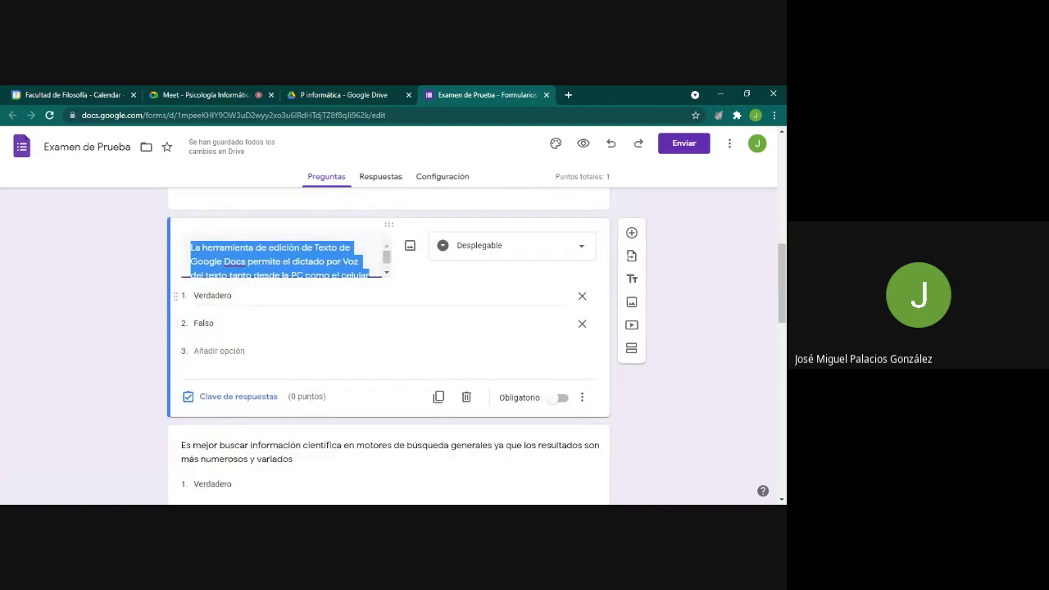
{"action": "left_click", "coordinate": [212, 295]}
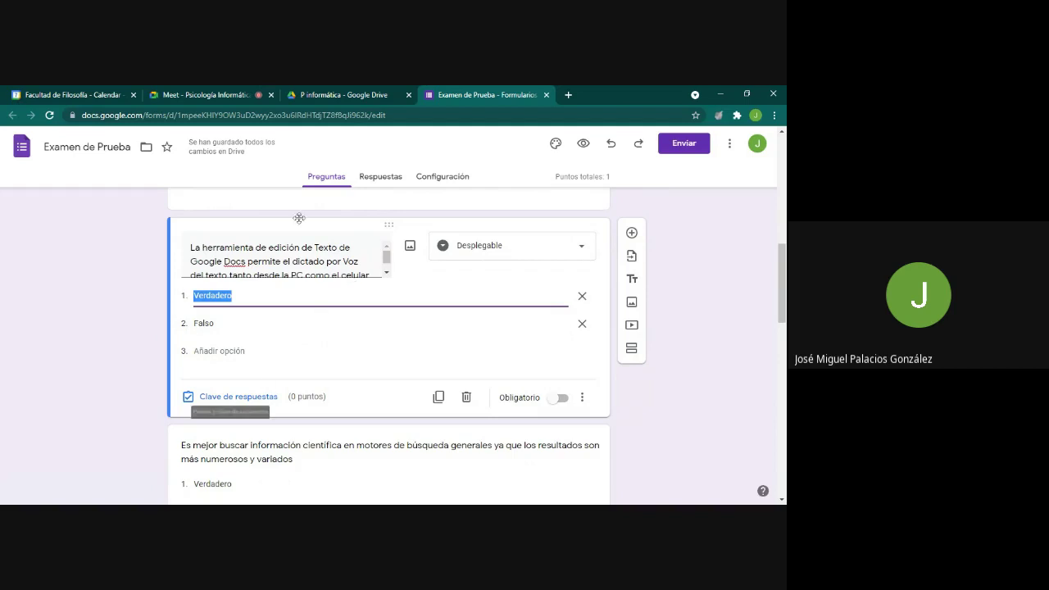
{"action": "left_click", "coordinate": [238, 397]}
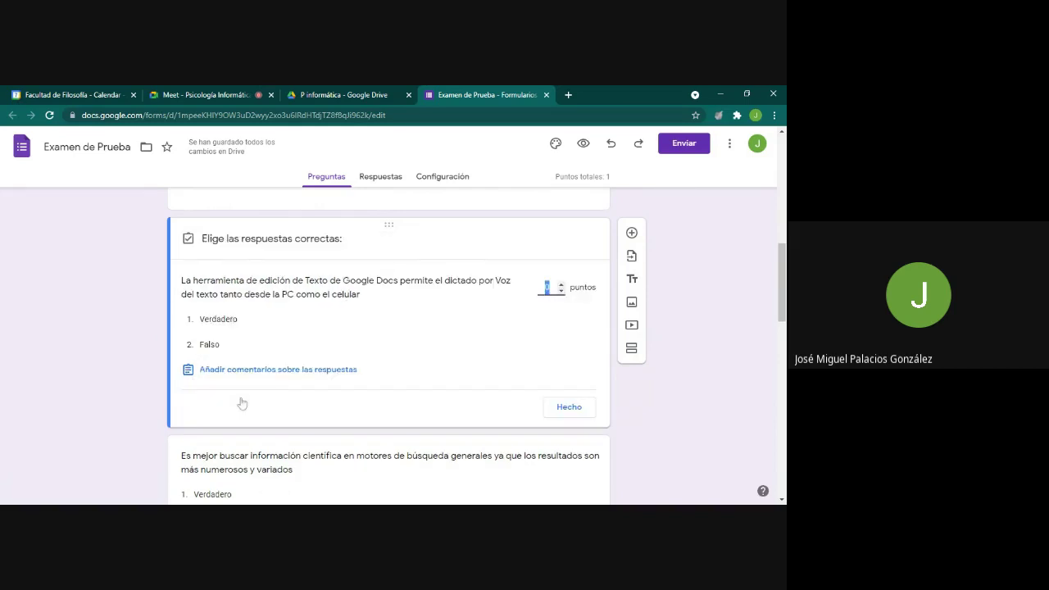
{"action": "left_click", "coordinate": [255, 327]}
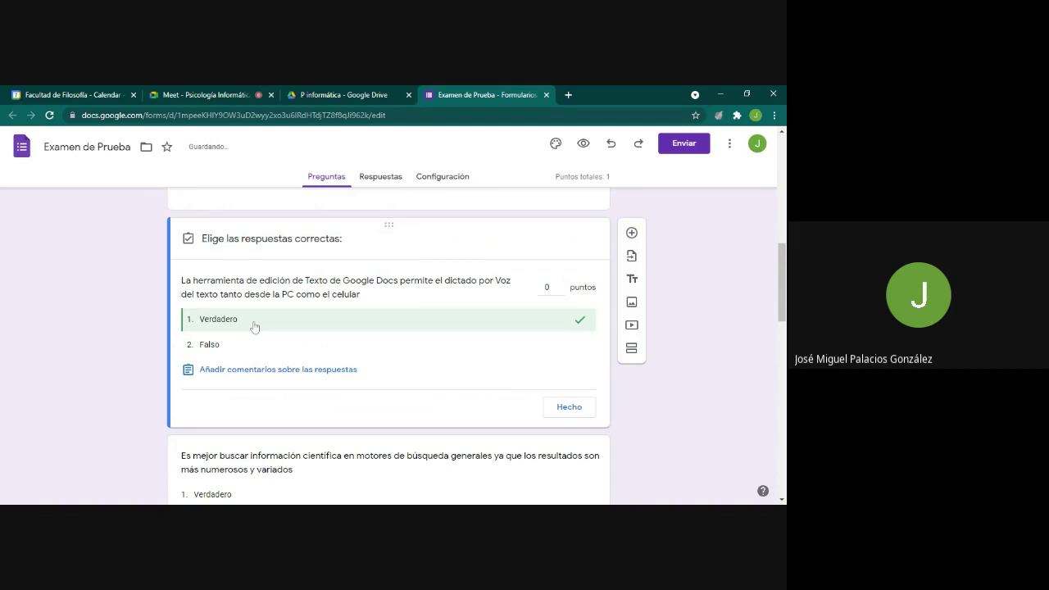
{"action": "left_click", "coordinate": [561, 284]}
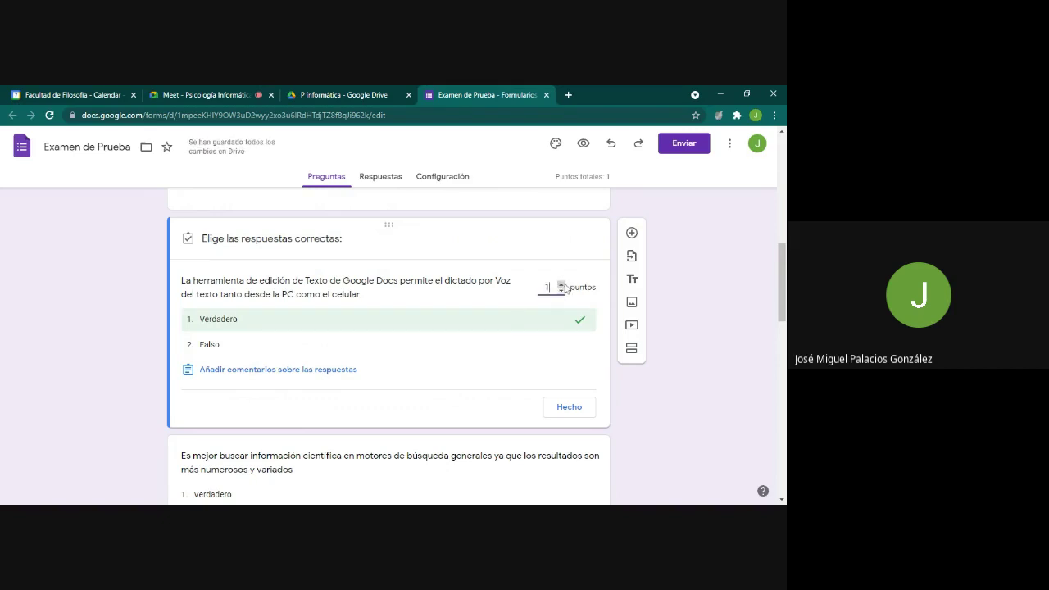
{"action": "left_click", "coordinate": [570, 408]}
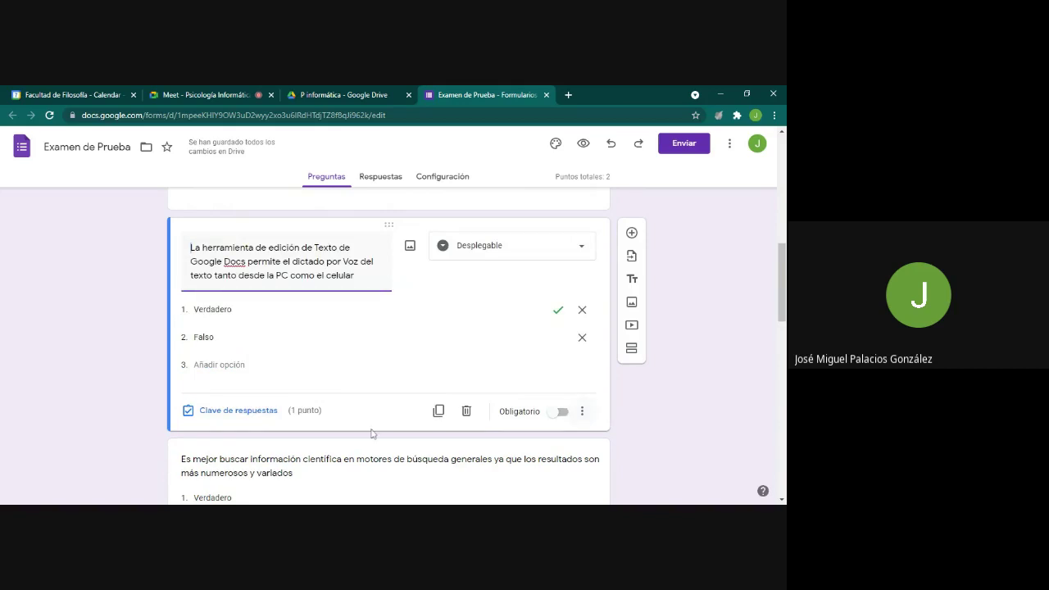
- In the answer key of the question about searching scientific information in general search engines, mark Falso as correct and assign 1 point
{"action": "scroll", "coordinate": [370, 434], "scroll_direction": "up", "scroll_amount": 3}
{"action": "scroll", "coordinate": [308, 391], "scroll_direction": "up", "scroll_amount": 1}
{"action": "scroll", "coordinate": [308, 391], "scroll_direction": "down", "scroll_amount": 8}
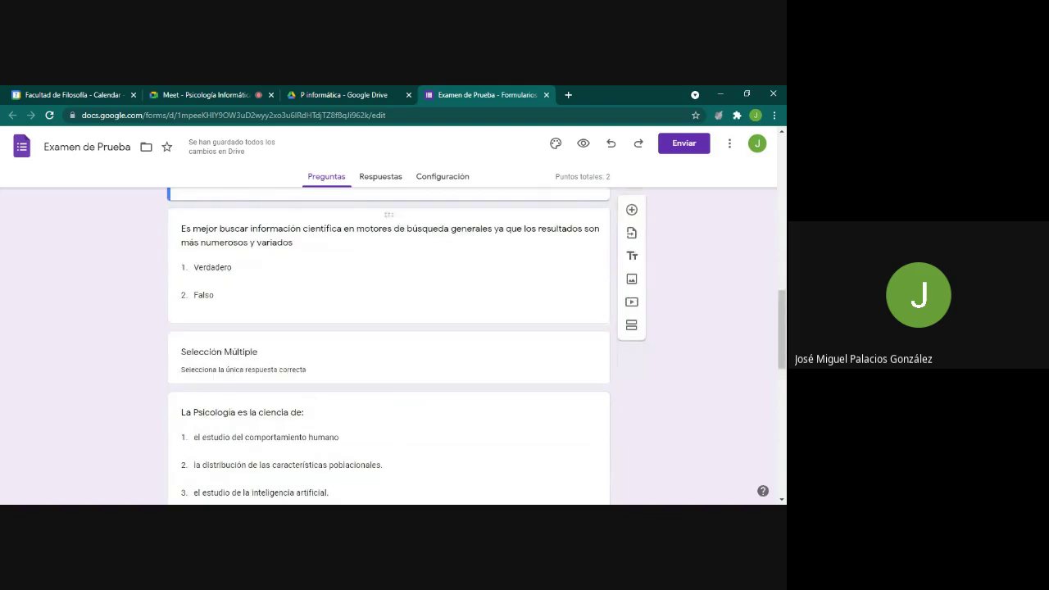
{"action": "left_click", "coordinate": [246, 287]}
{"action": "left_click", "coordinate": [238, 304]}
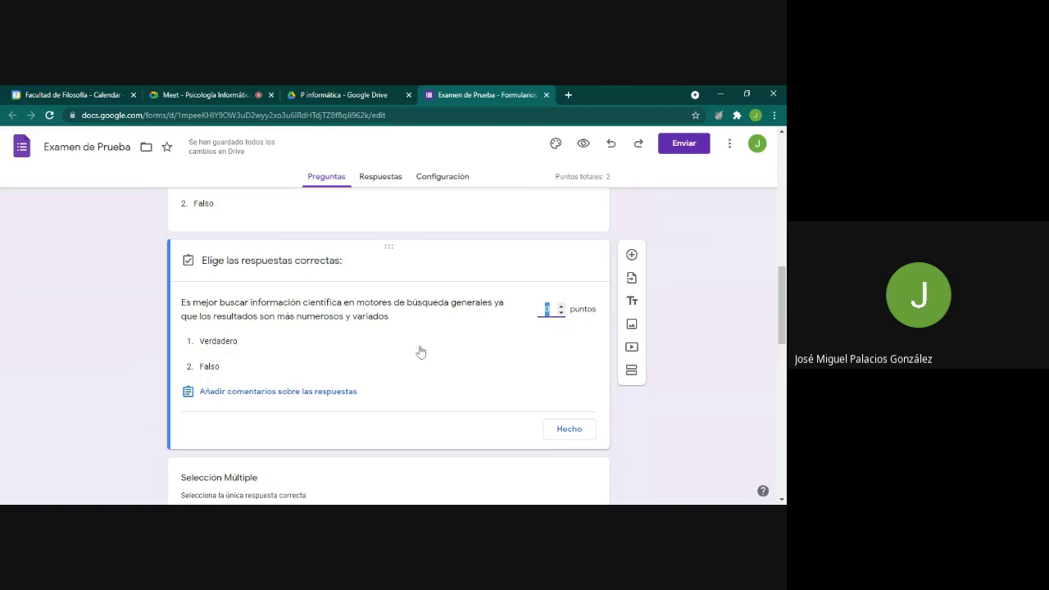
{"action": "left_click", "coordinate": [207, 368]}
{"action": "left_click", "coordinate": [206, 368]}
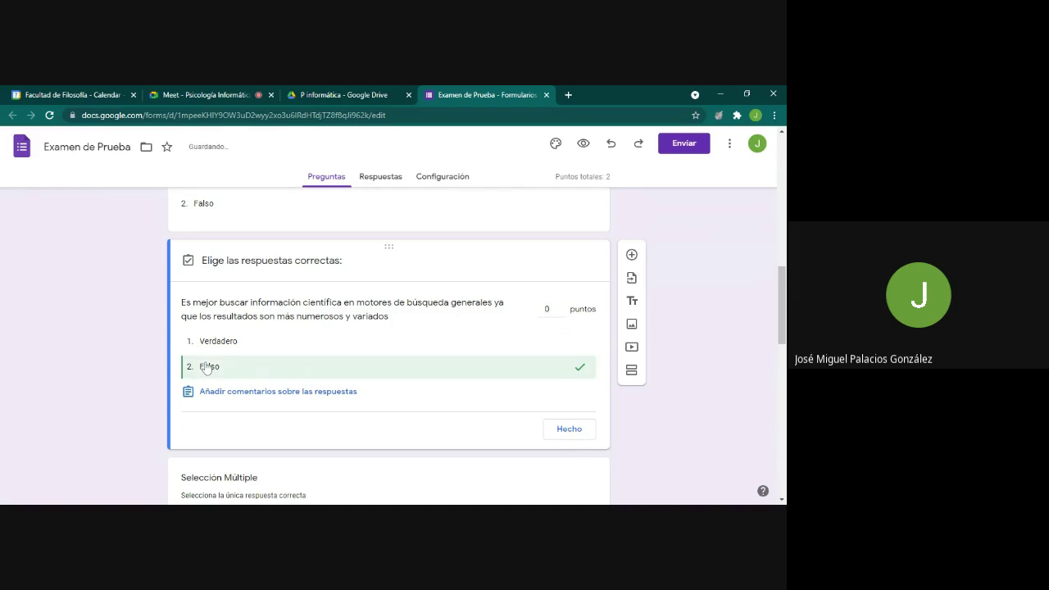
{"action": "left_click", "coordinate": [561, 307]}
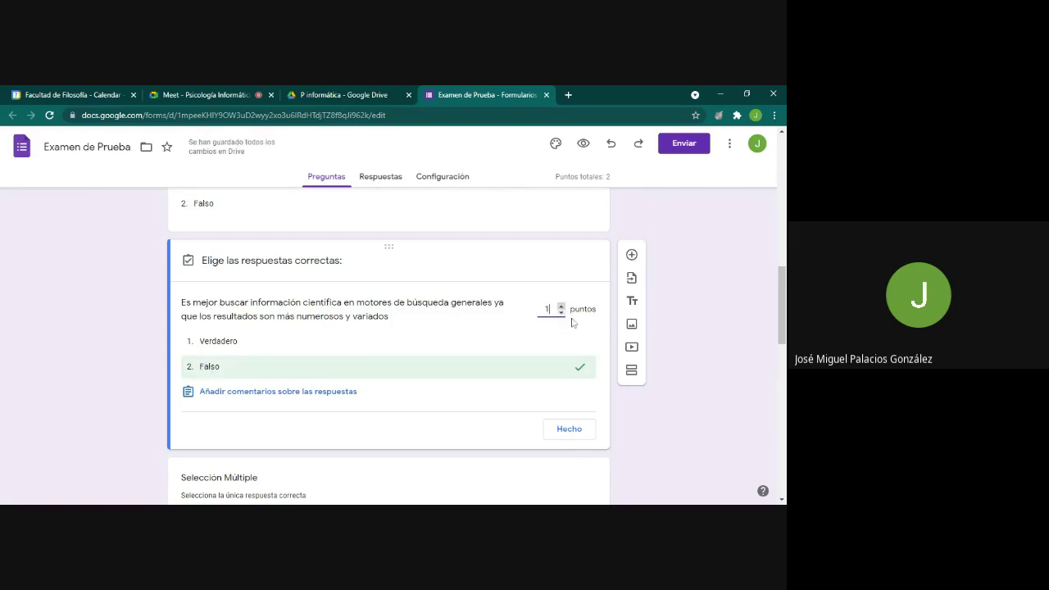
{"action": "left_click", "coordinate": [570, 431]}
{"action": "scroll", "coordinate": [327, 311], "scroll_direction": "down", "scroll_amount": 3}
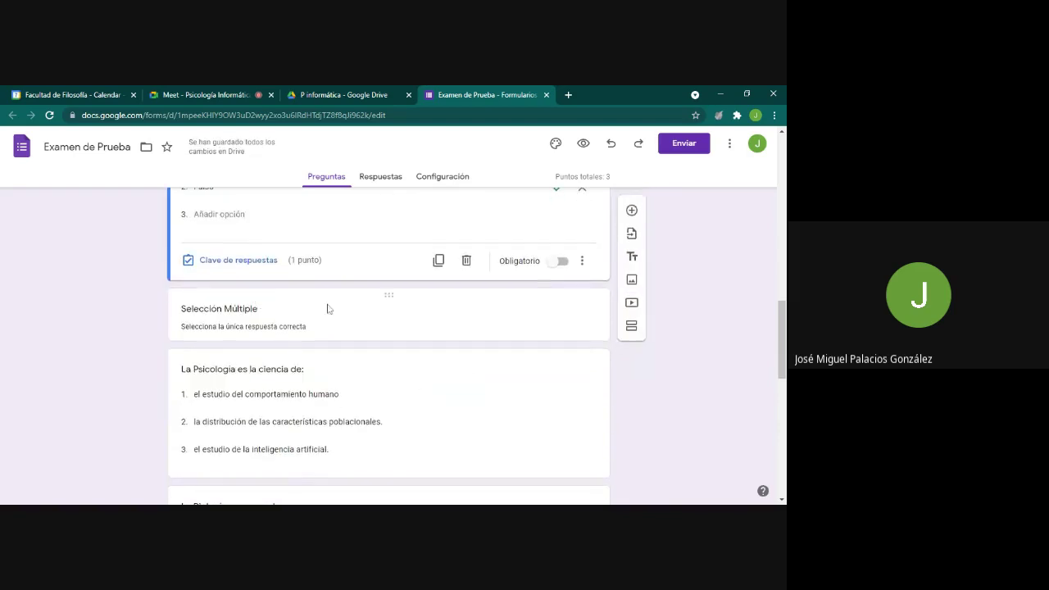
{"action": "scroll", "coordinate": [325, 306], "scroll_direction": "up", "scroll_amount": 6}
{"action": "scroll", "coordinate": [327, 348], "scroll_direction": "down", "scroll_amount": 8}
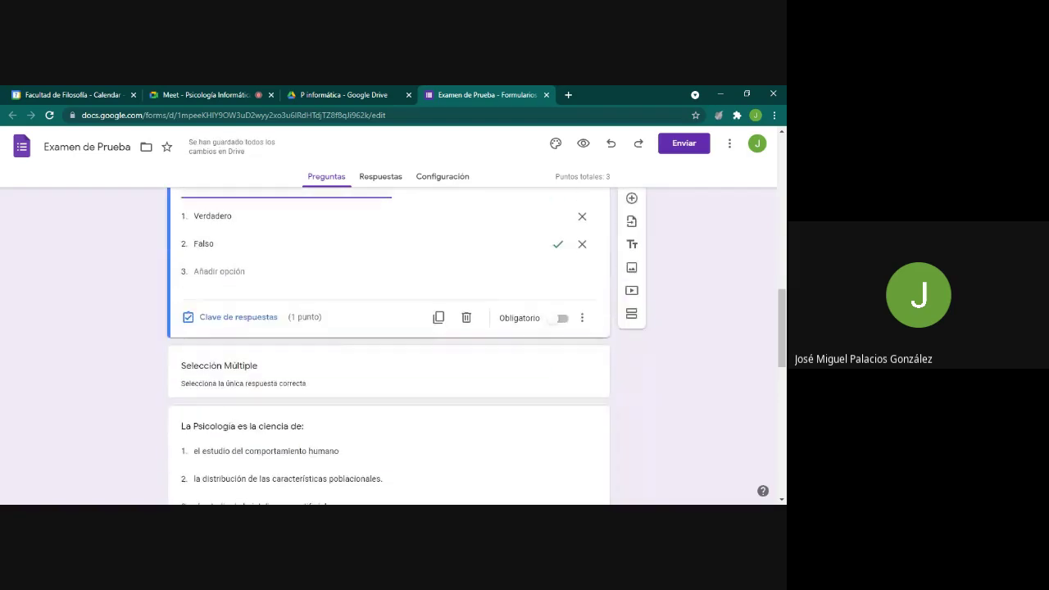
- In the answer key of "La Psicología es la ciencia de:", mark "el estudio del comportamiento humano" as correct and assign 1 point
{"action": "scroll", "coordinate": [353, 286], "scroll_direction": "down", "scroll_amount": 2}
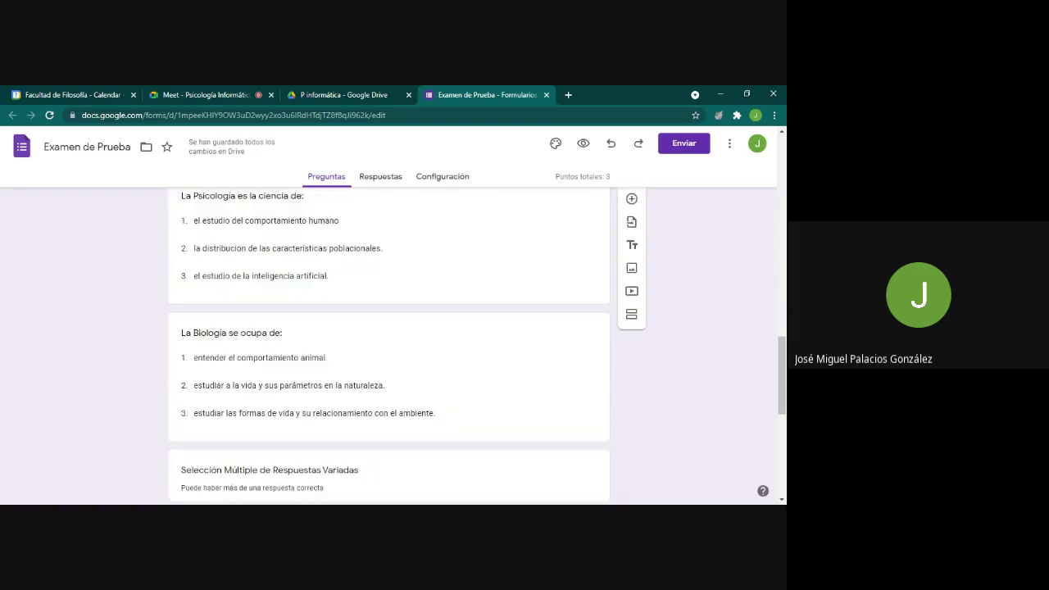
{"action": "scroll", "coordinate": [353, 286], "scroll_direction": "up", "scroll_amount": 1}
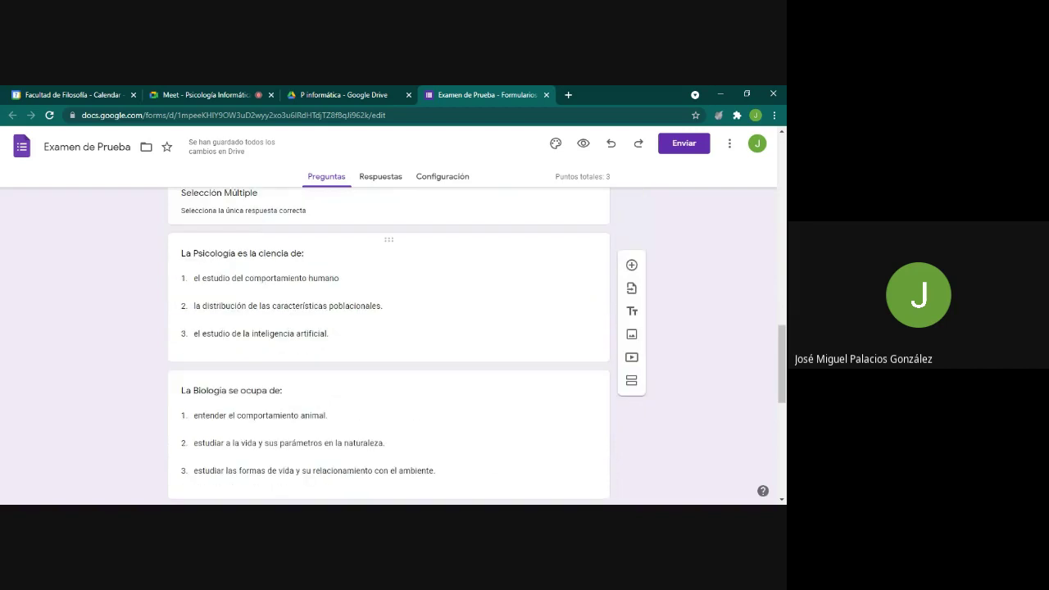
{"action": "left_click", "coordinate": [241, 259]}
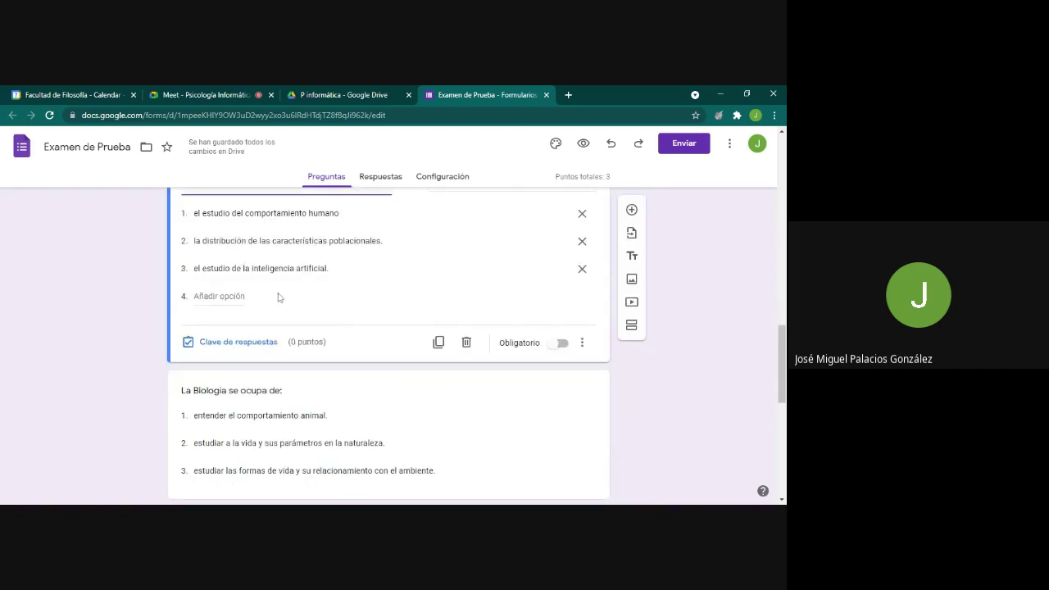
{"action": "scroll", "coordinate": [287, 320], "scroll_direction": "up", "scroll_amount": 1}
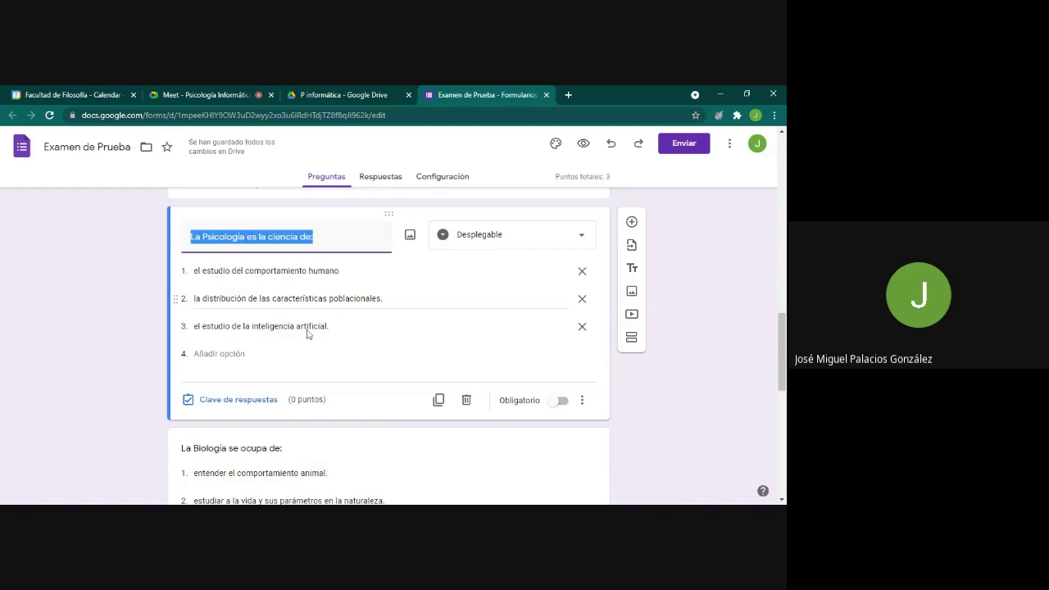
{"action": "left_click", "coordinate": [255, 401]}
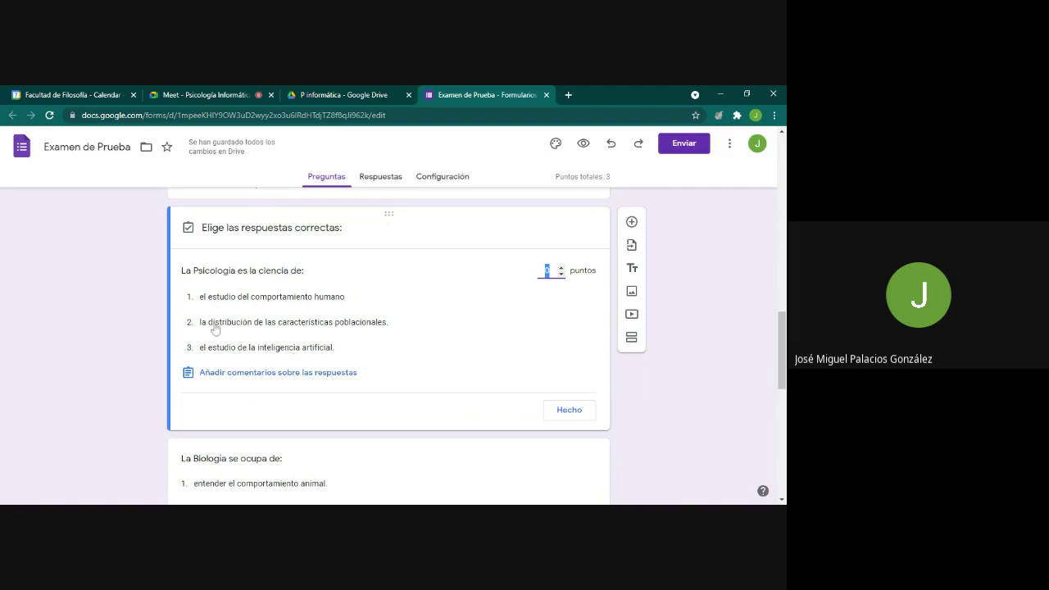
{"action": "left_click", "coordinate": [263, 299]}
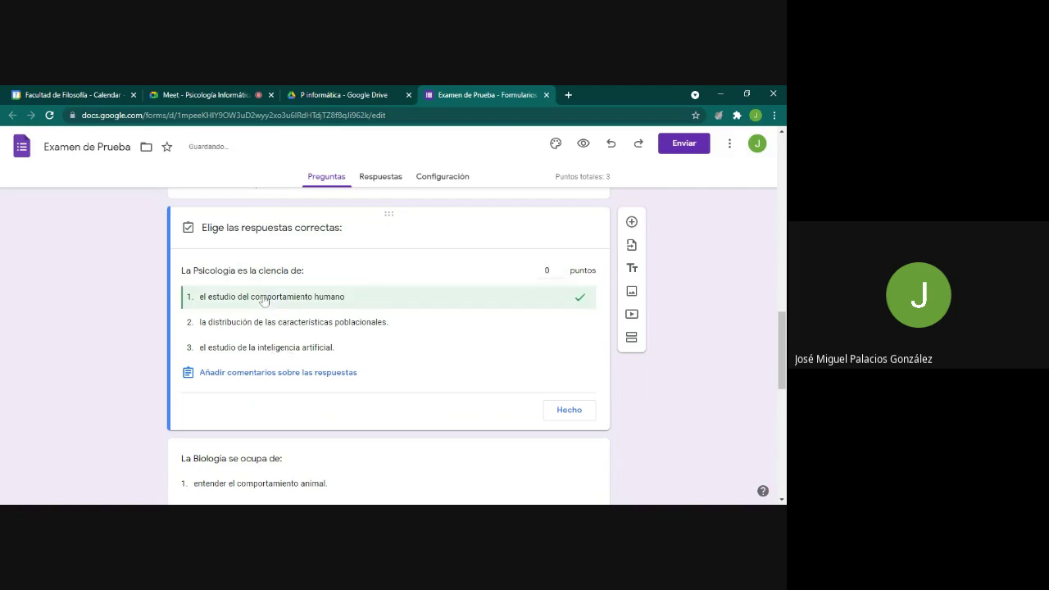
{"action": "left_click", "coordinate": [561, 269]}
{"action": "left_click", "coordinate": [569, 409]}
- In the answer key of "La Biología se ocupa de:", mark "estudiar las formas de vida y su relacionamiento con el ambiente." as correct and assign 1 point
{"action": "scroll", "coordinate": [568, 410], "scroll_direction": "down", "scroll_amount": 2}
{"action": "left_click", "coordinate": [231, 246]}
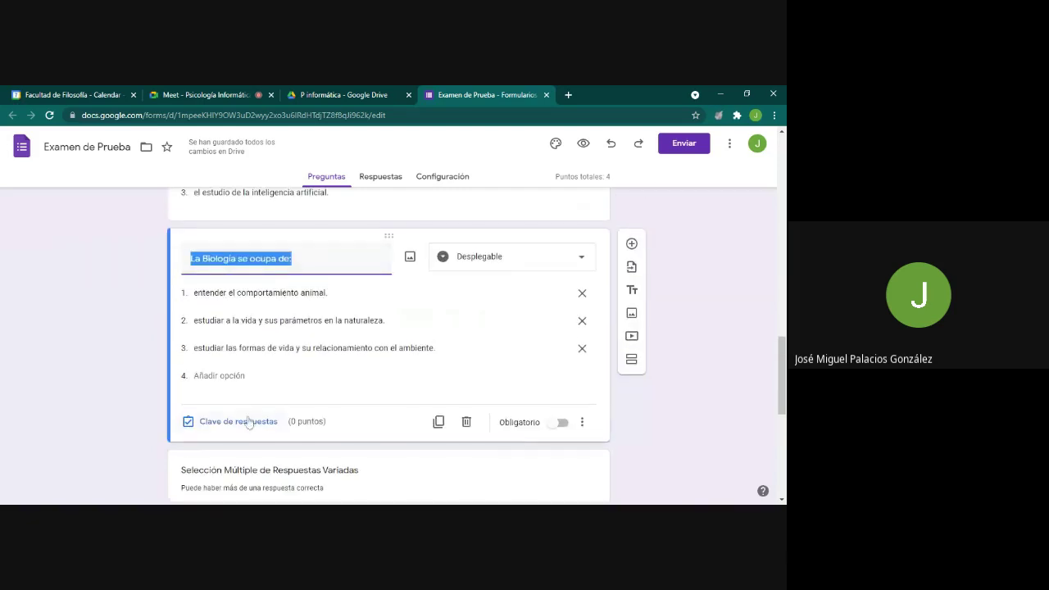
{"action": "left_click", "coordinate": [243, 422]}
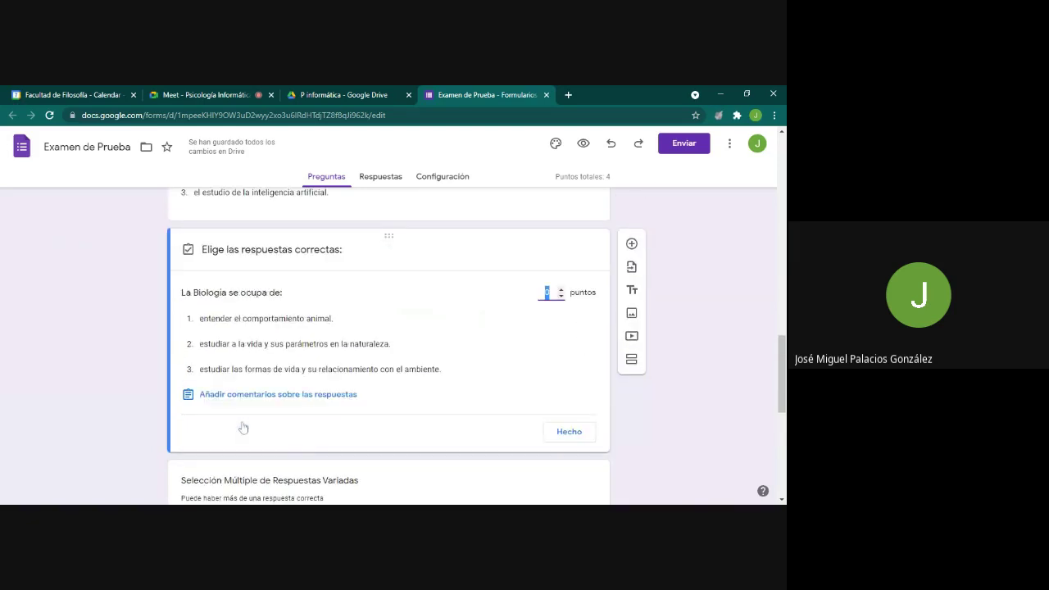
{"action": "left_click", "coordinate": [262, 373]}
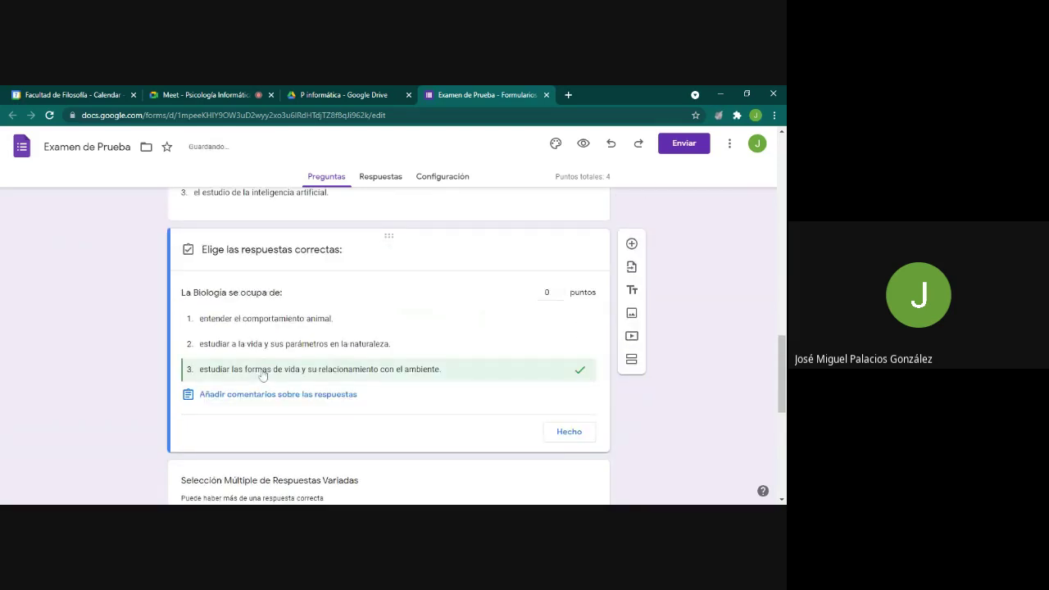
{"action": "left_click", "coordinate": [560, 290]}
{"action": "left_click", "coordinate": [574, 431]}
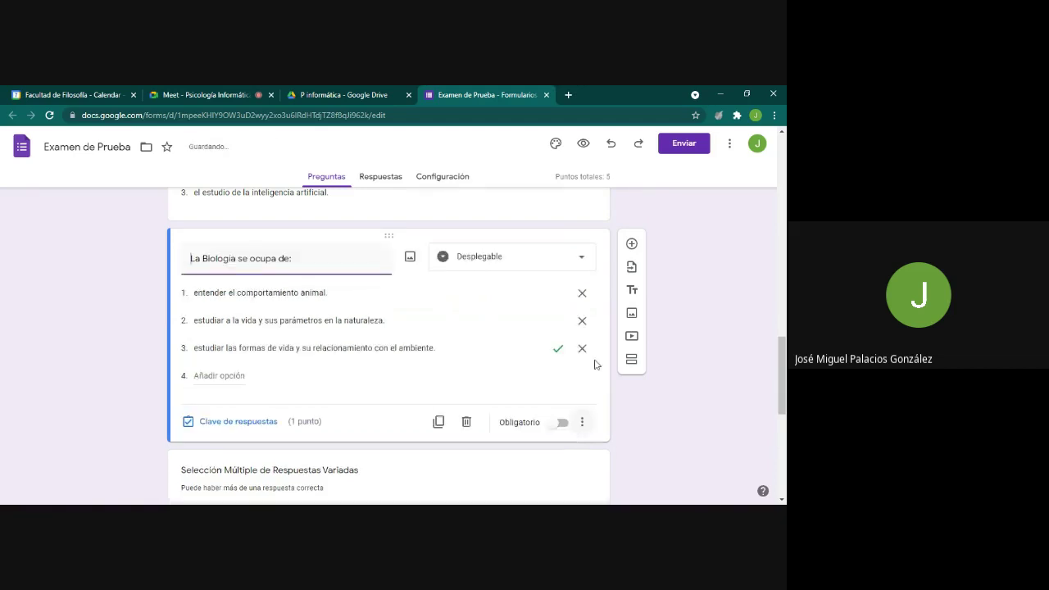
{"action": "left_click_drag", "start_coordinate": [554, 176], "coordinate": [611, 176]}
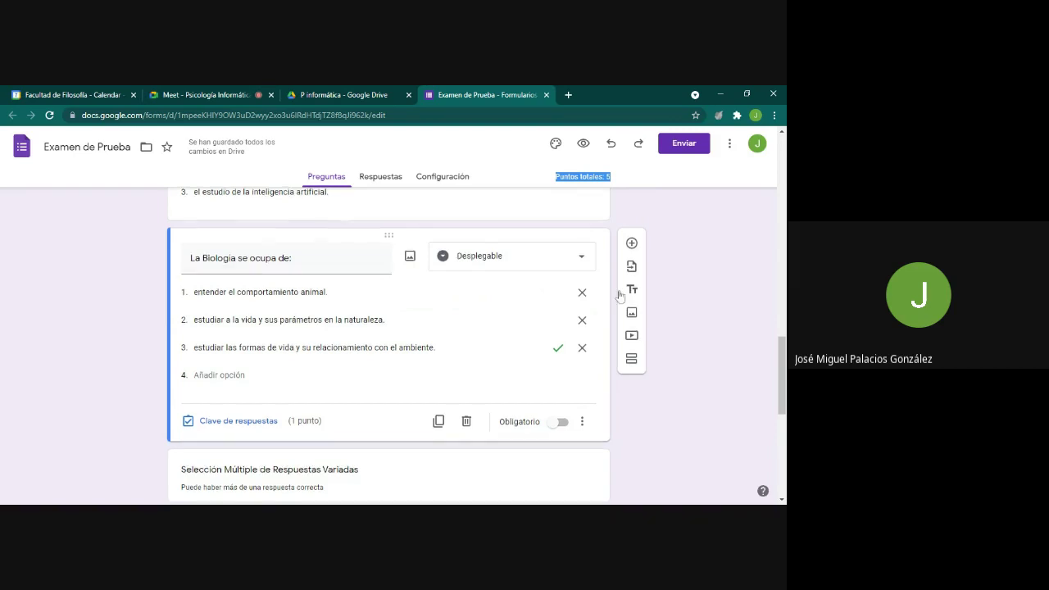
- In the answer key of "La Psicología puede especializarse en:", mark Deportes, Social and Clínica as correct and assign 3 points
{"action": "scroll", "coordinate": [508, 324], "scroll_direction": "down", "scroll_amount": 3}
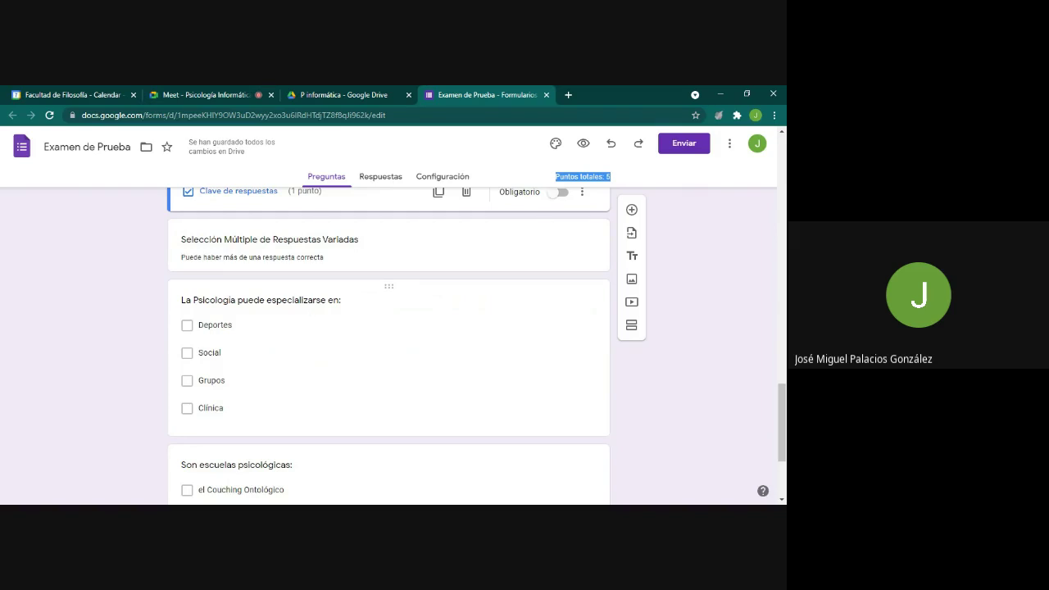
{"action": "left_click", "coordinate": [269, 302]}
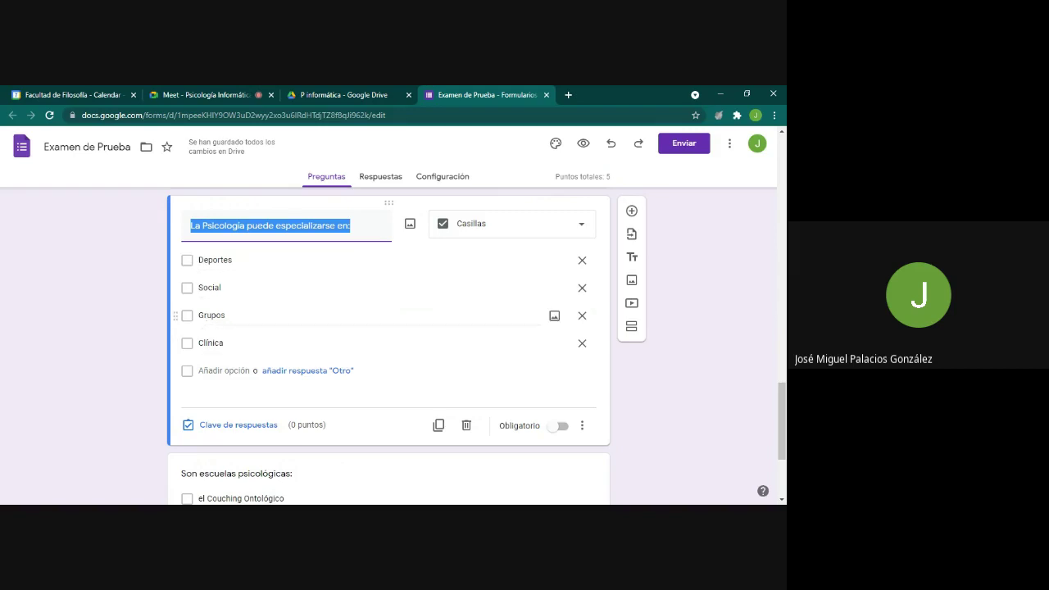
{"action": "left_click", "coordinate": [252, 432]}
{"action": "left_click", "coordinate": [252, 432]}
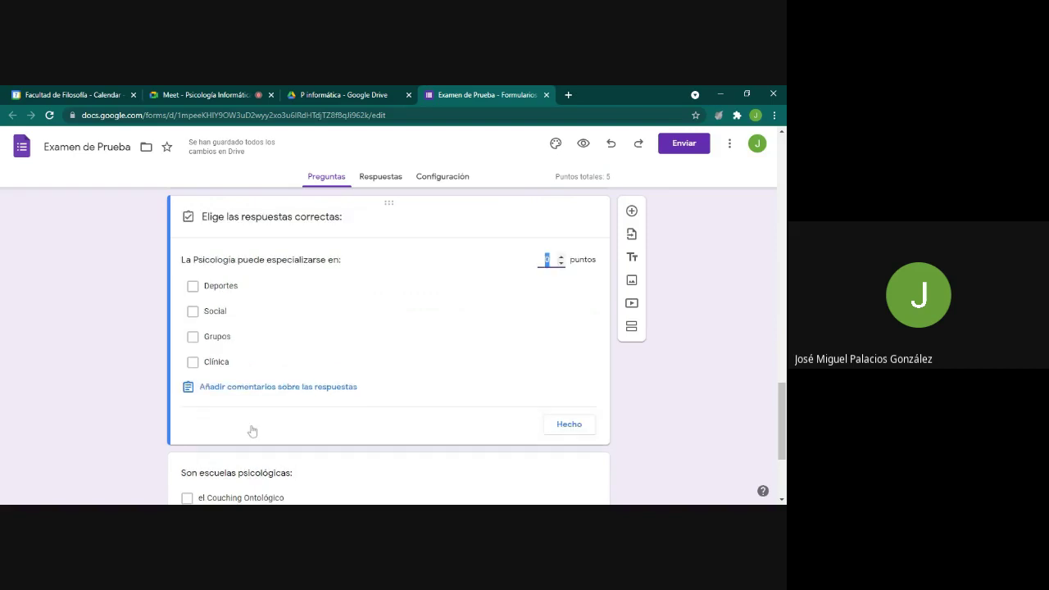
{"action": "left_click", "coordinate": [193, 286]}
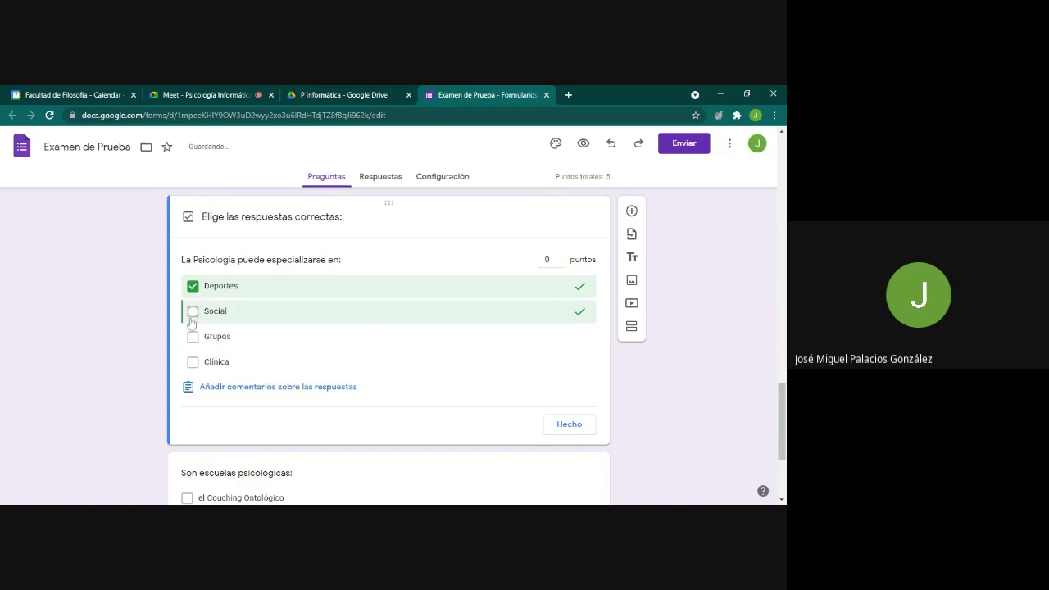
{"action": "left_click", "coordinate": [192, 312]}
{"action": "left_click", "coordinate": [193, 363]}
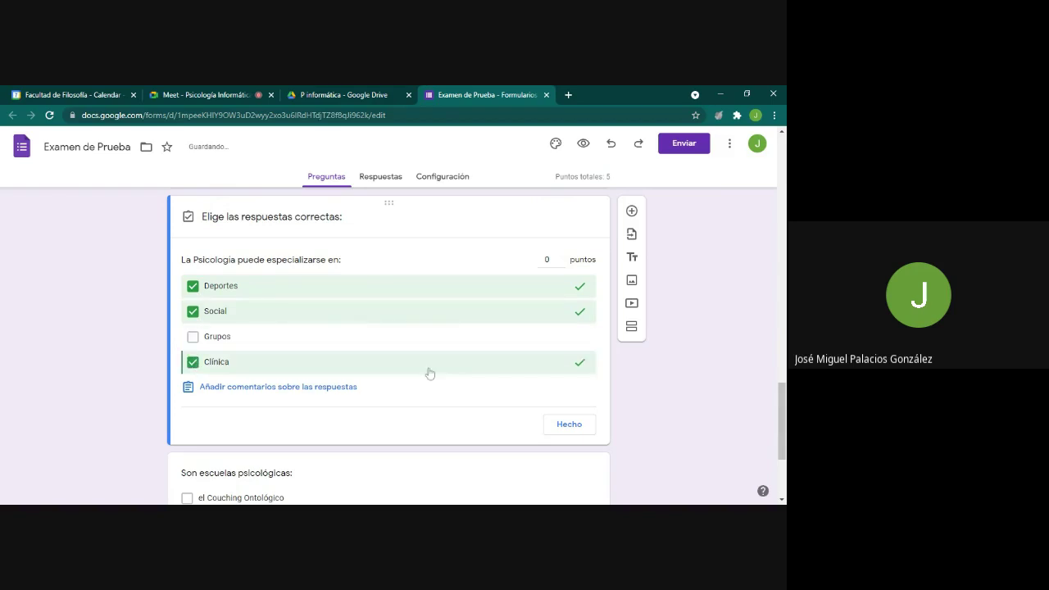
{"action": "left_click", "coordinate": [561, 257]}
{"action": "left_click", "coordinate": [561, 257]}
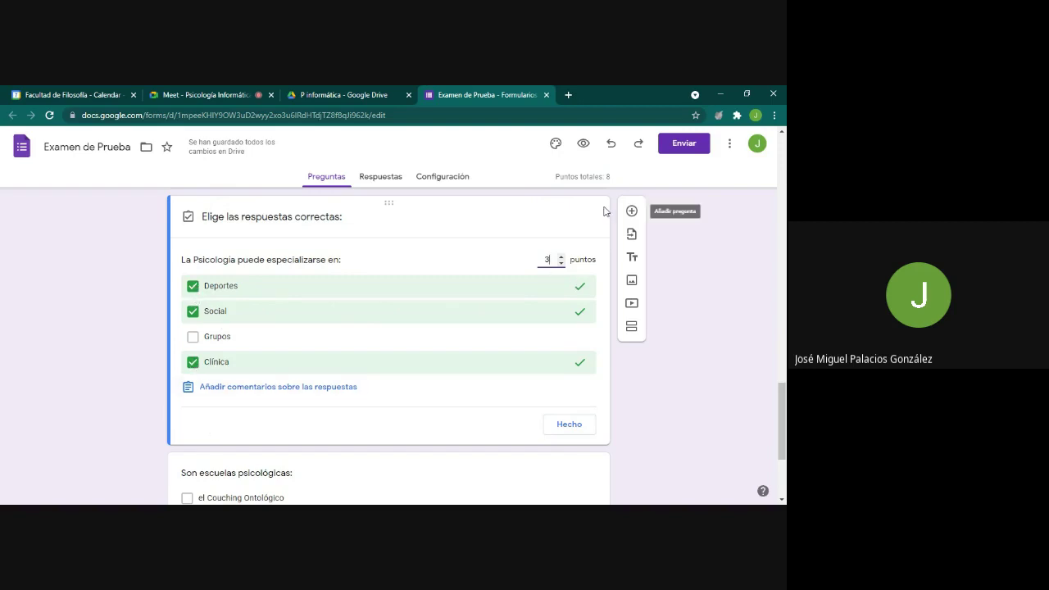
{"action": "left_click", "coordinate": [574, 424]}
- In the answer key of "Son escuelas psicológicas:", mark el psicoanálisis, la Gestalt and el Humanismo as correct and assign 3 points
{"action": "scroll", "coordinate": [385, 363], "scroll_direction": "down", "scroll_amount": 2}
{"action": "scroll", "coordinate": [386, 363], "scroll_direction": "down", "scroll_amount": 1}
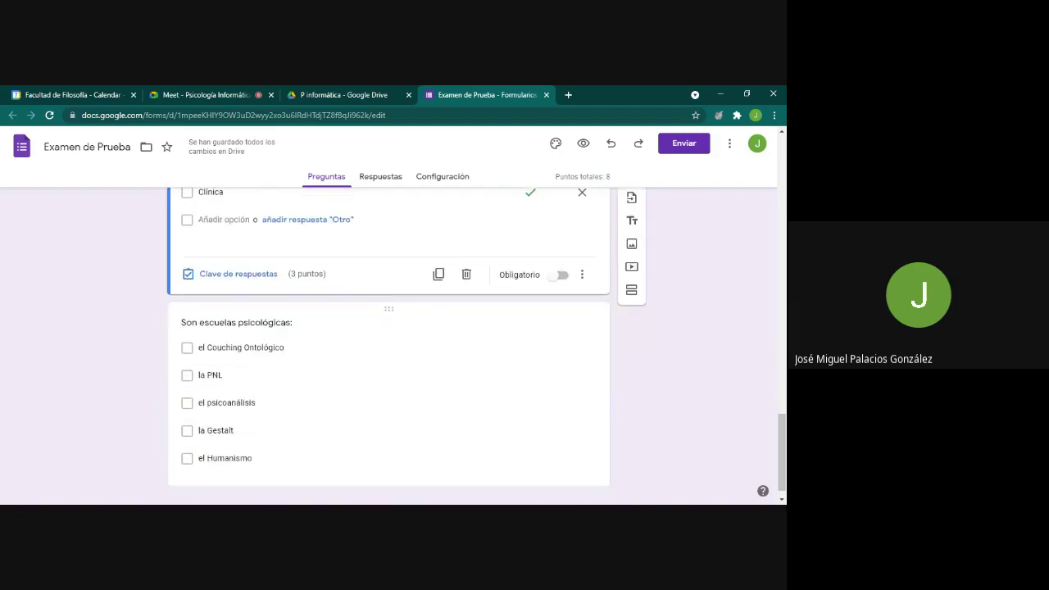
{"action": "left_click", "coordinate": [242, 316]}
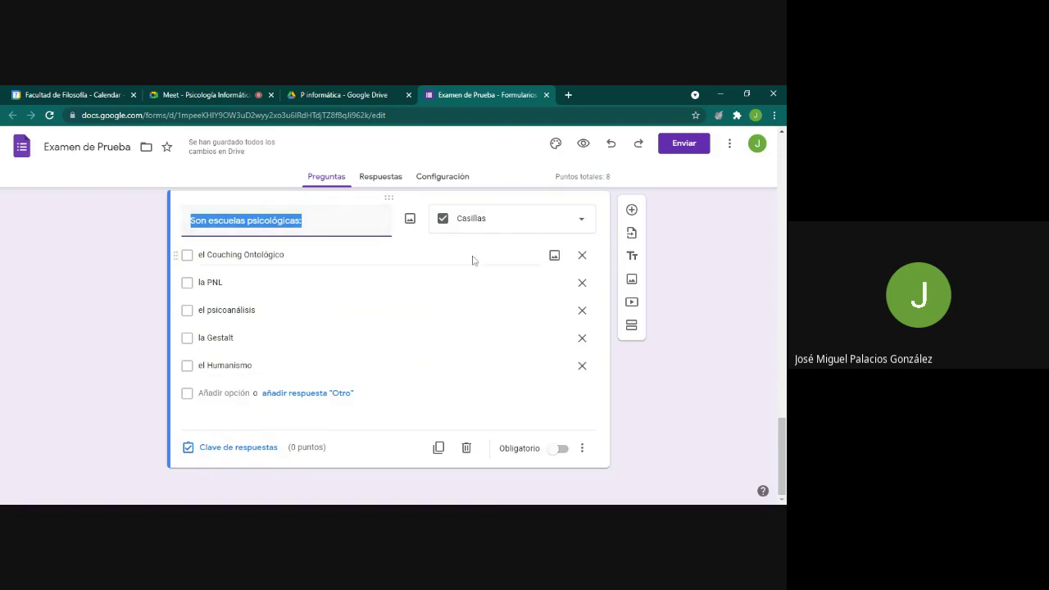
{"action": "left_click", "coordinate": [225, 449]}
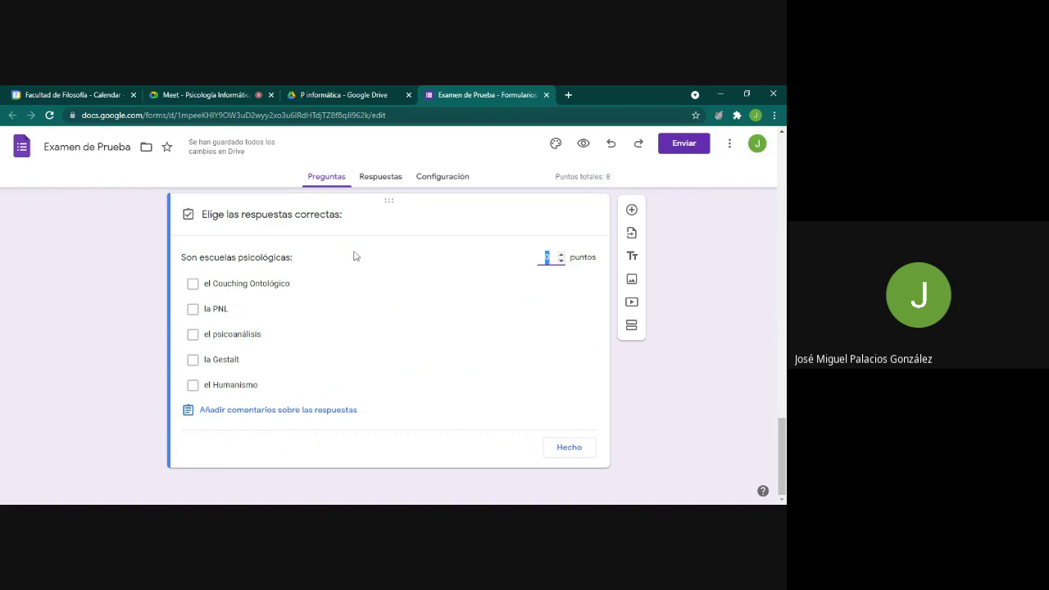
{"action": "left_click", "coordinate": [192, 334]}
{"action": "left_click", "coordinate": [193, 361]}
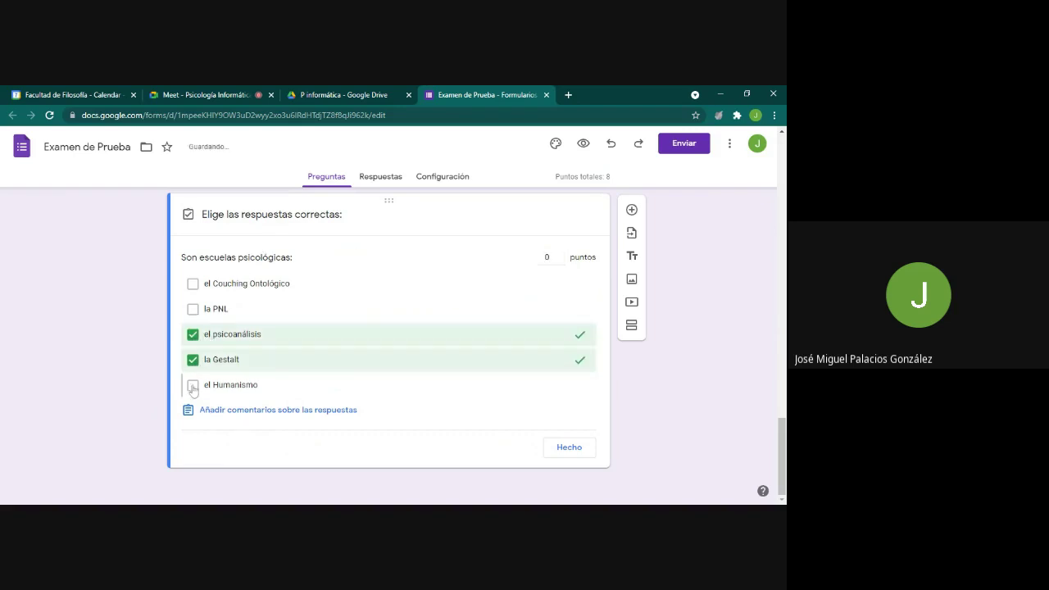
{"action": "left_click", "coordinate": [192, 385]}
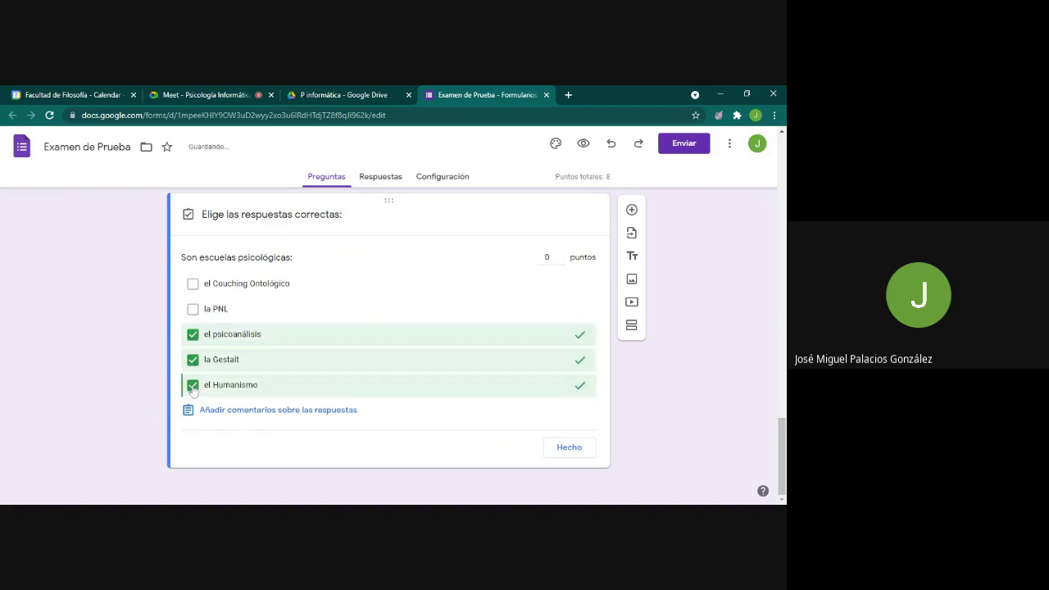
{"action": "triple_click", "coordinate": [561, 255]}
{"action": "left_click", "coordinate": [571, 447]}
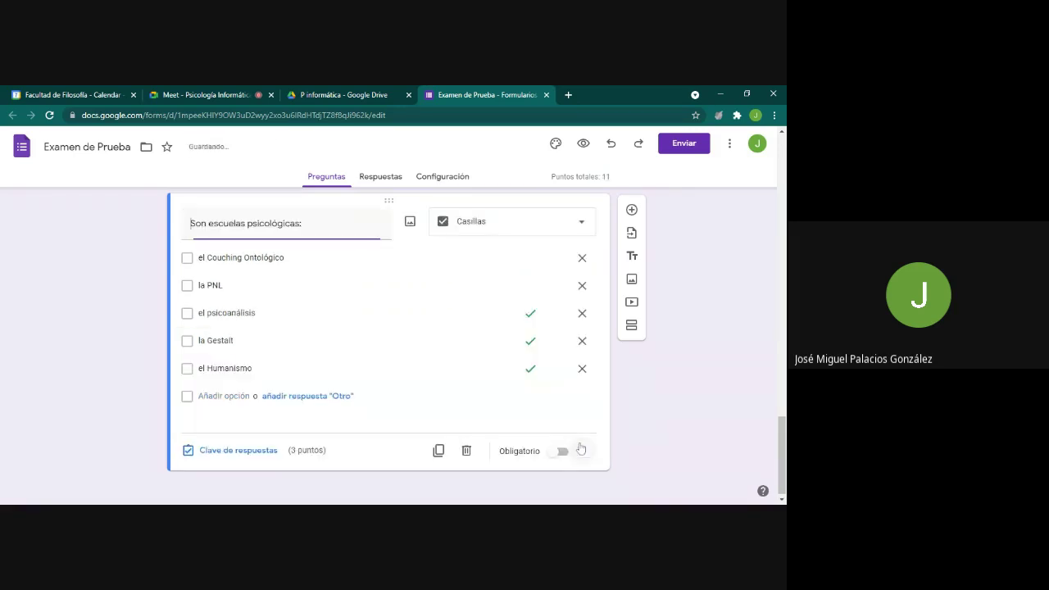
- Capitalize the third option of the psychological schools question so that it reads "el Psicoanálisis"
{"action": "triple_click", "coordinate": [231, 312]}
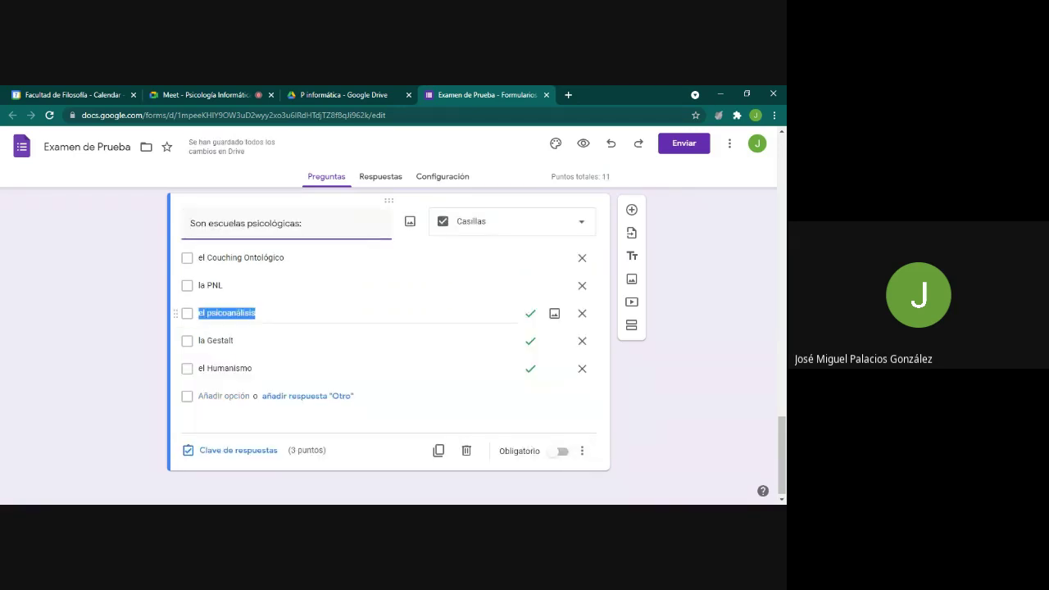
{"action": "left_click", "coordinate": [206, 313]}
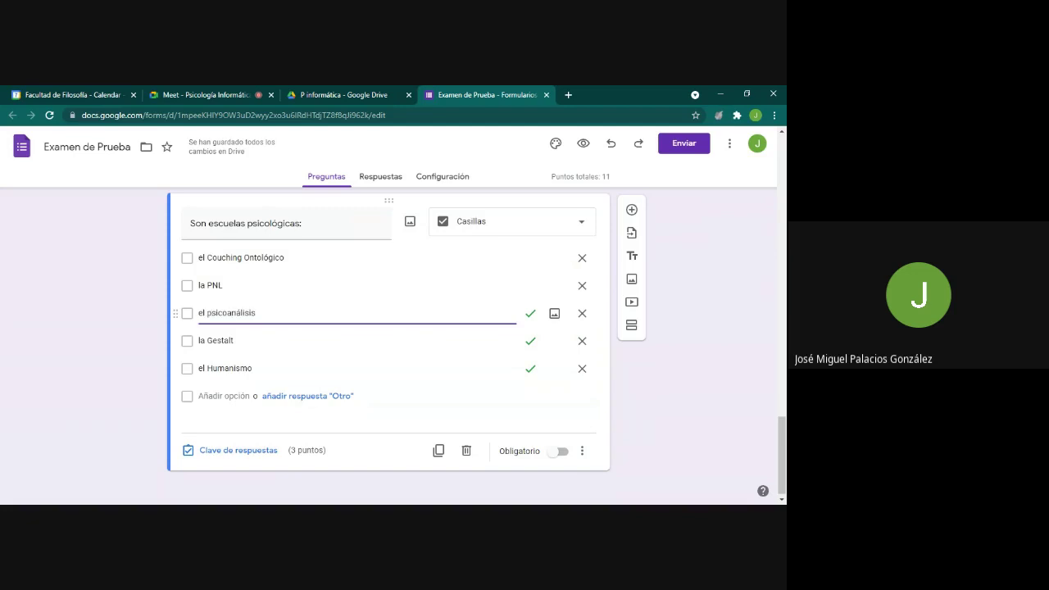
{"action": "key", "text": "BackSpace"}
{"action": "type", "text": "P"}
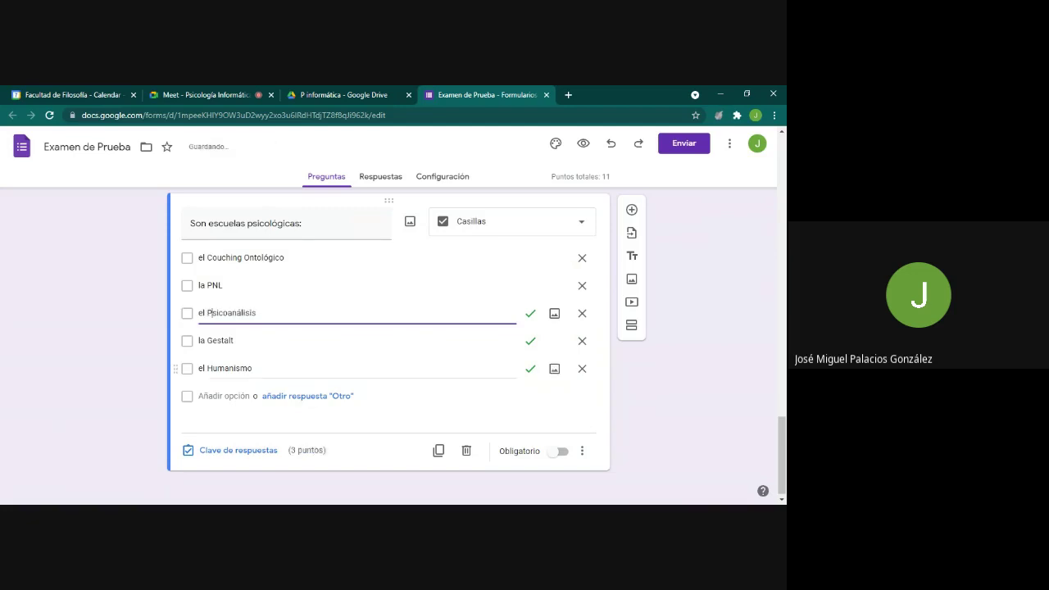
{"action": "left_click", "coordinate": [133, 379]}
- Review the form from its beginning and check its total points against the graded questions
{"action": "scroll", "coordinate": [128, 374], "scroll_direction": "up", "scroll_amount": 5}
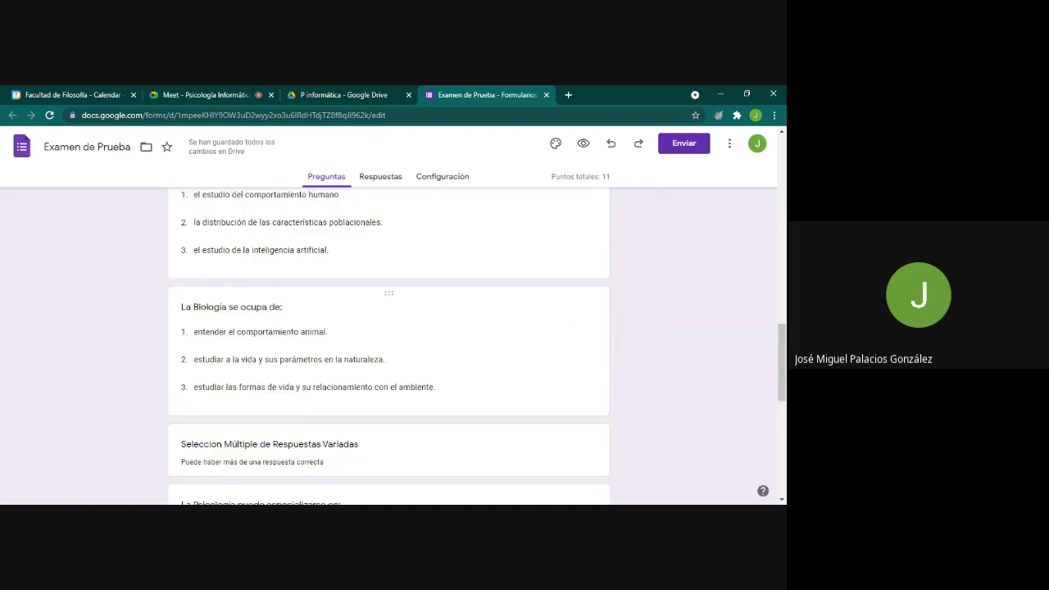
{"action": "scroll", "coordinate": [457, 362], "scroll_direction": "up", "scroll_amount": 10}
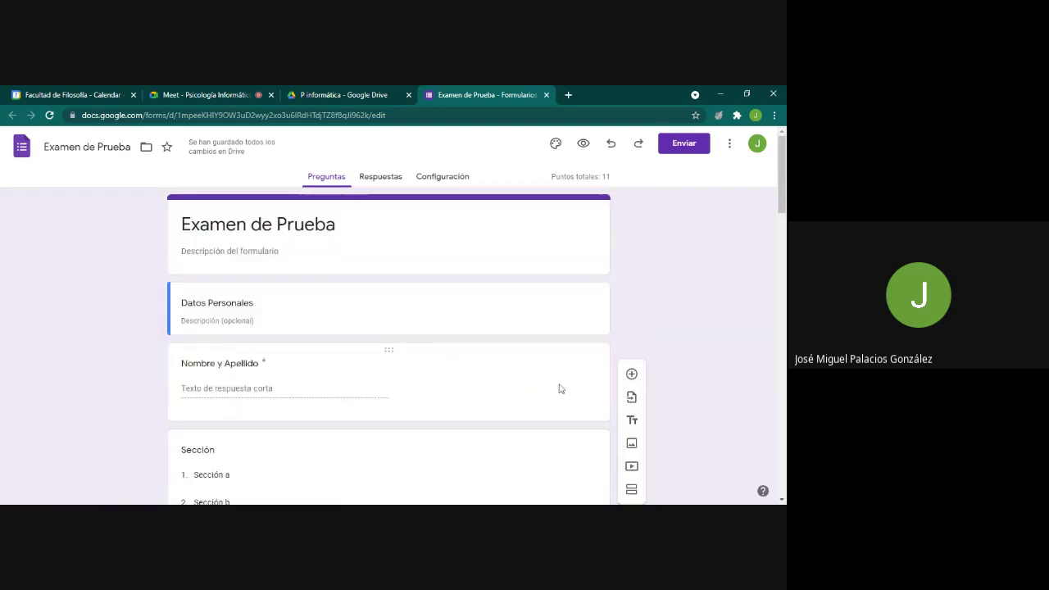
{"action": "left_click_drag", "start_coordinate": [560, 178], "coordinate": [607, 189]}
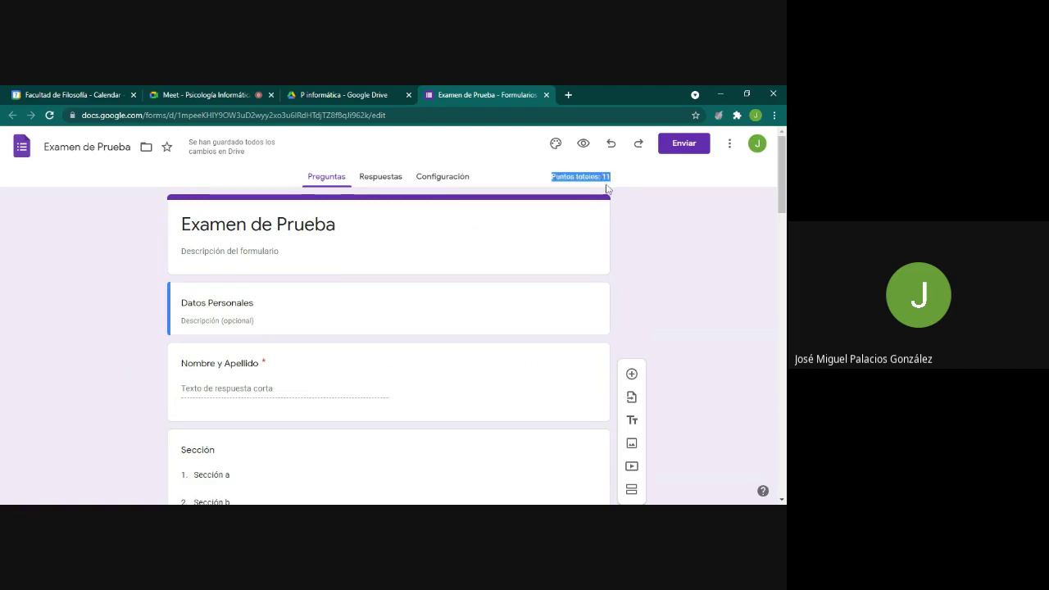
{"action": "scroll", "coordinate": [644, 279], "scroll_direction": "down", "scroll_amount": 3}
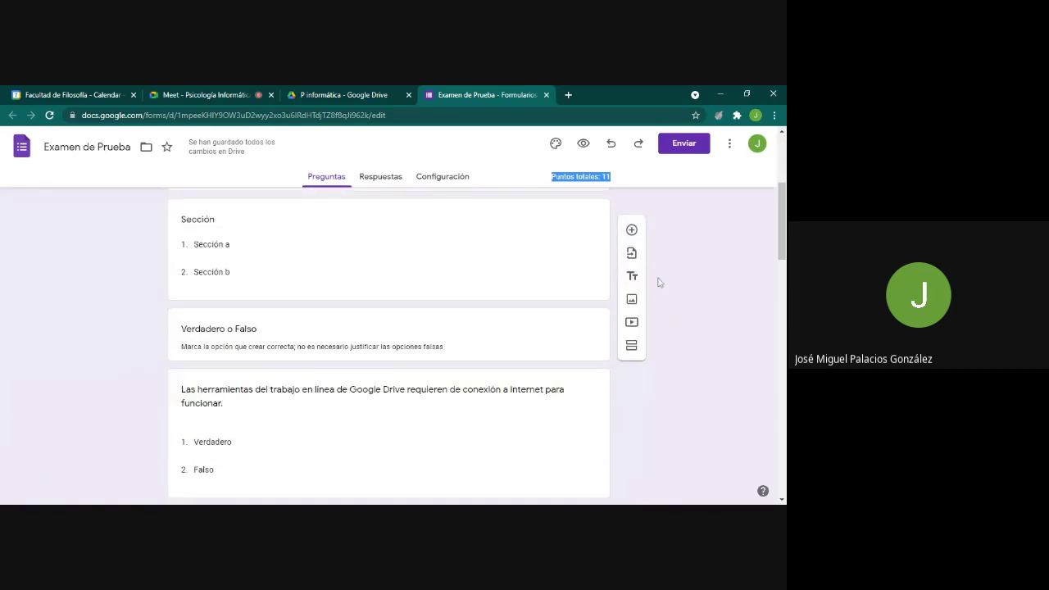
{"action": "scroll", "coordinate": [658, 284], "scroll_direction": "down", "scroll_amount": 3}
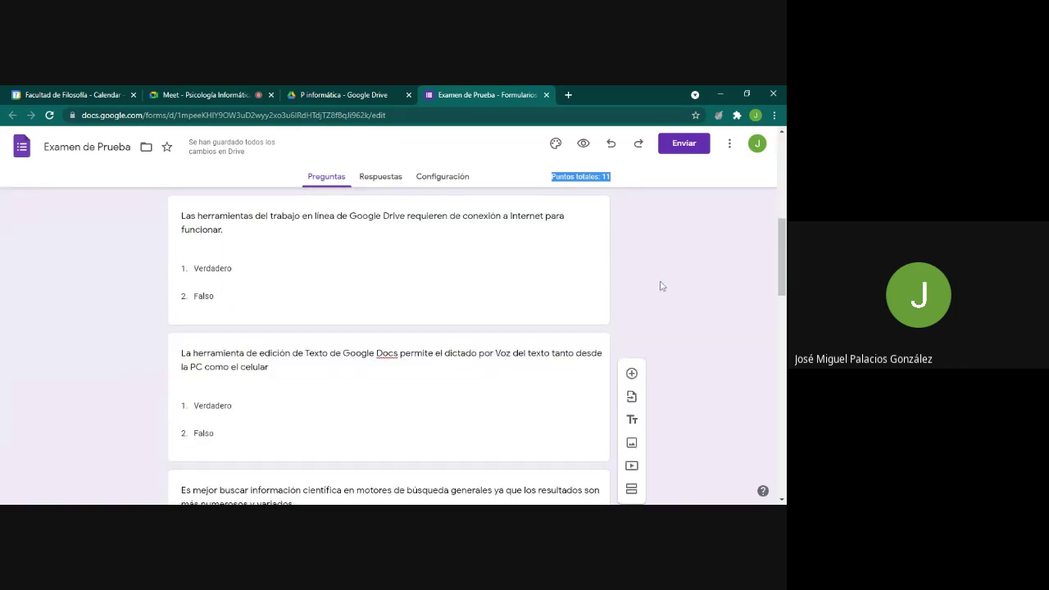
{"action": "scroll", "coordinate": [661, 285], "scroll_direction": "up", "scroll_amount": 5}
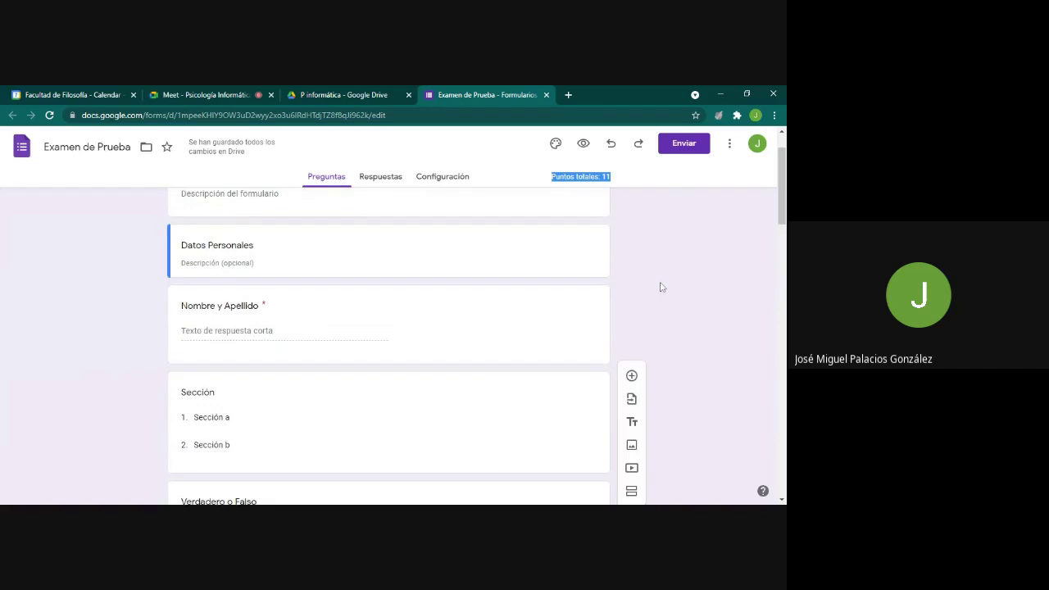
- Set the answer key of the true/false question about Google Drive tools requiring an Internet connection to 2 points
{"action": "scroll", "coordinate": [660, 286], "scroll_direction": "down", "scroll_amount": 2}
{"action": "scroll", "coordinate": [181, 488], "scroll_direction": "down", "scroll_amount": 2}
{"action": "left_click", "coordinate": [455, 363]}
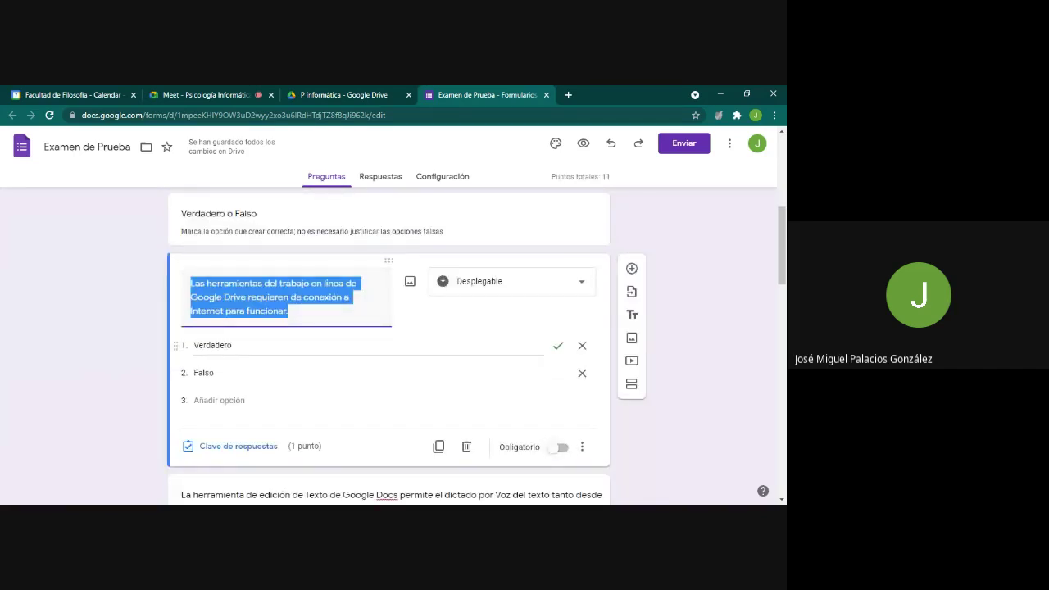
{"action": "left_click", "coordinate": [305, 453]}
{"action": "left_click", "coordinate": [258, 446]}
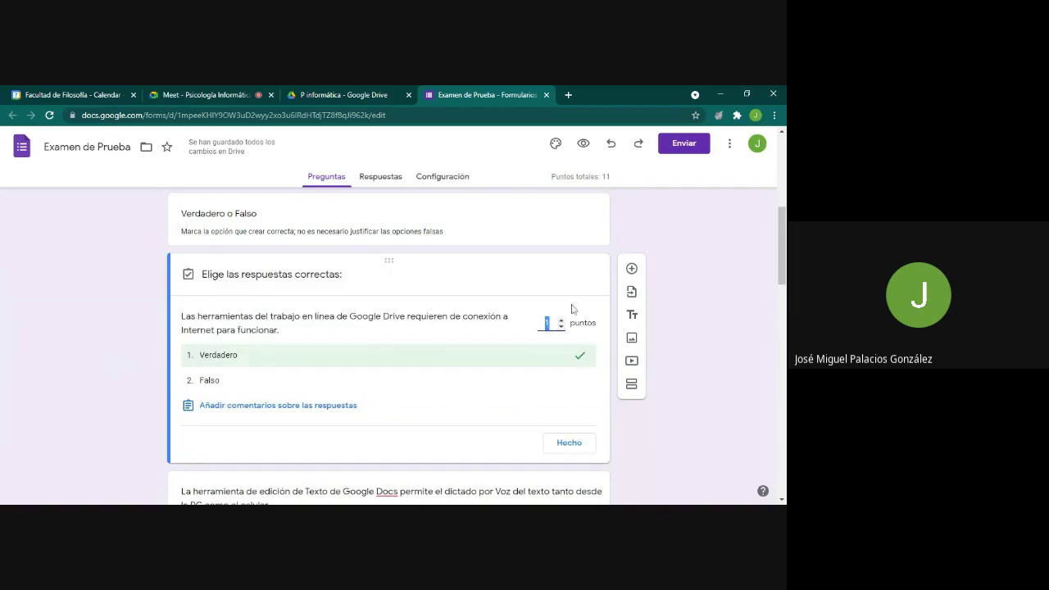
{"action": "left_click", "coordinate": [561, 321]}
{"action": "scroll", "coordinate": [574, 336], "scroll_direction": "down", "scroll_amount": 2}
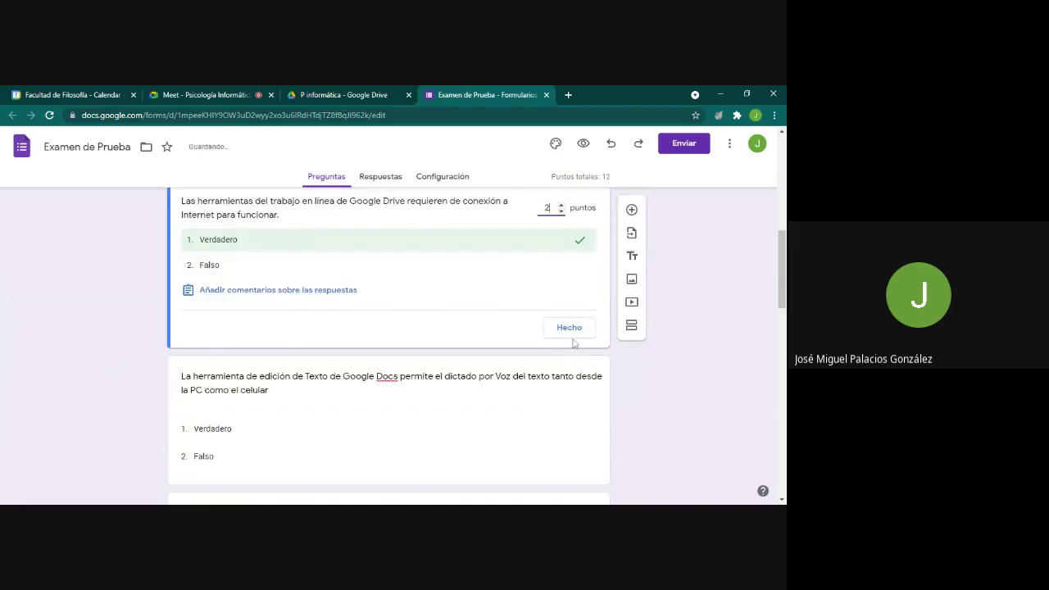
{"action": "left_click", "coordinate": [571, 330]}
- Set the answer key of the true/false question about voice dictation in Google Docs to 2 points
{"action": "scroll", "coordinate": [328, 327], "scroll_direction": "down", "scroll_amount": 3}
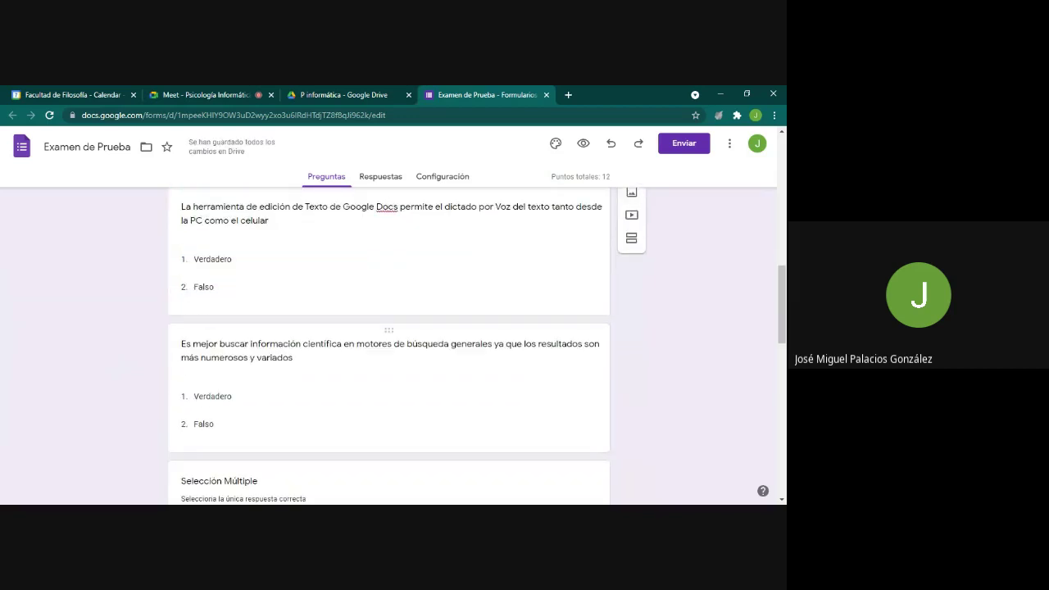
{"action": "left_click", "coordinate": [210, 287]}
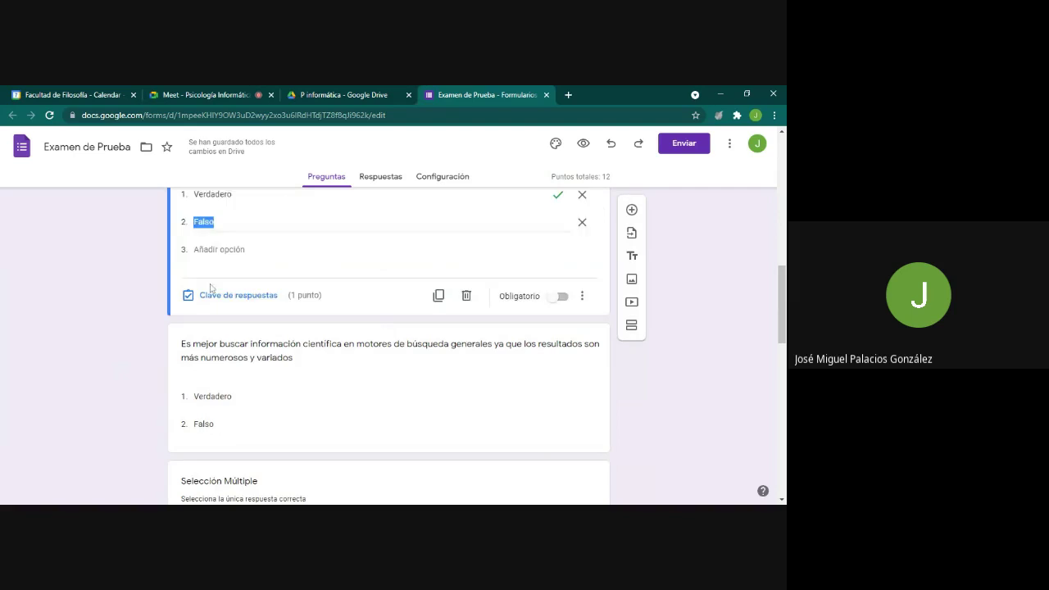
{"action": "left_click", "coordinate": [322, 296]}
{"action": "scroll", "coordinate": [470, 322], "scroll_direction": "up", "scroll_amount": 2}
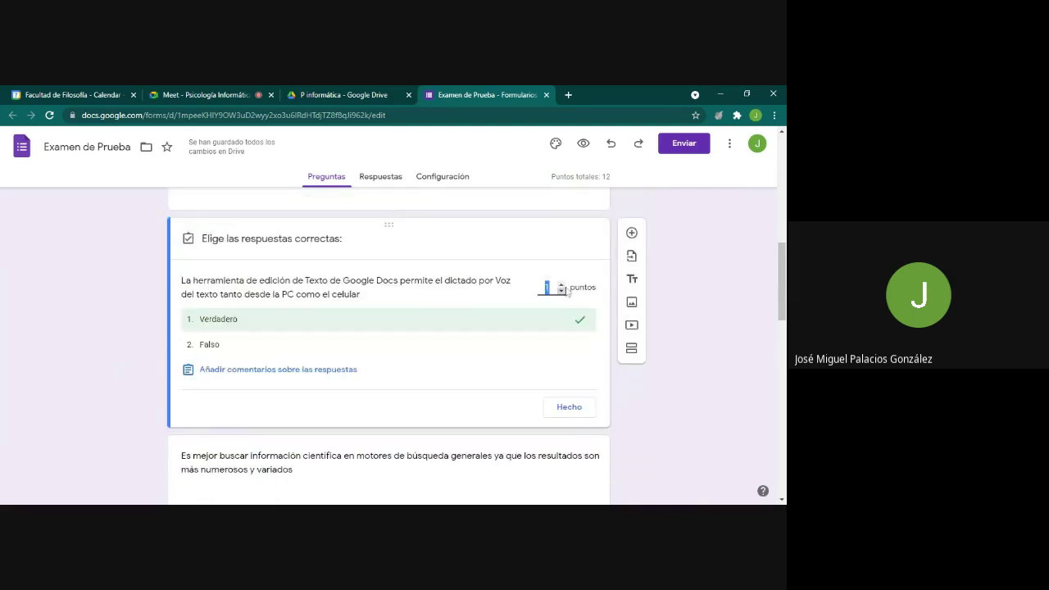
{"action": "left_click", "coordinate": [561, 284]}
{"action": "left_click", "coordinate": [568, 406]}
- Set the answer key of the true/false question about finding scientific information with general search engines to 2 points
{"action": "scroll", "coordinate": [369, 328], "scroll_direction": "down", "scroll_amount": 3}
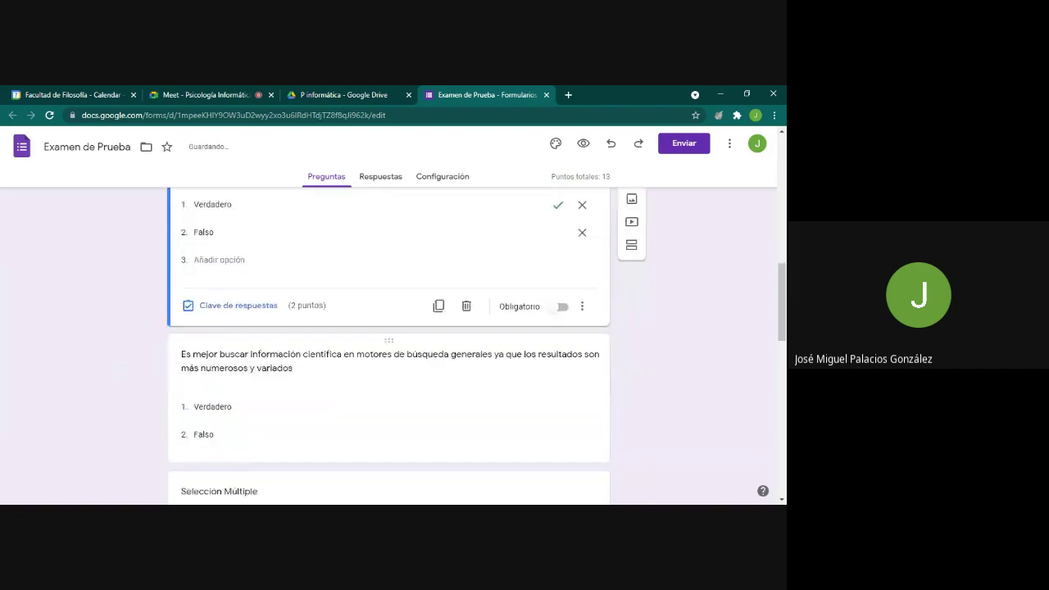
{"action": "left_click", "coordinate": [468, 283]}
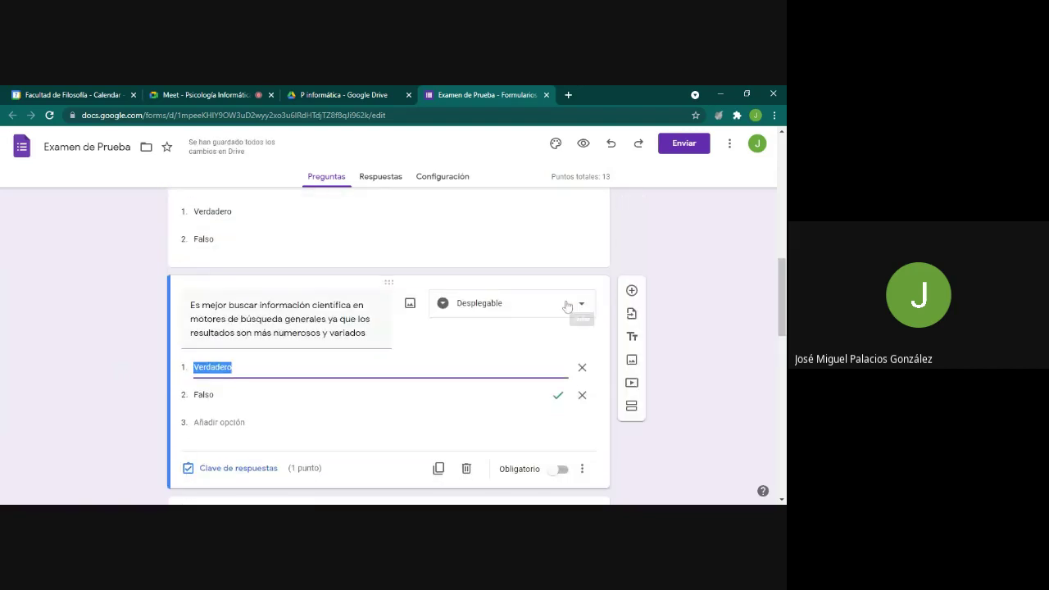
{"action": "left_click", "coordinate": [259, 375]}
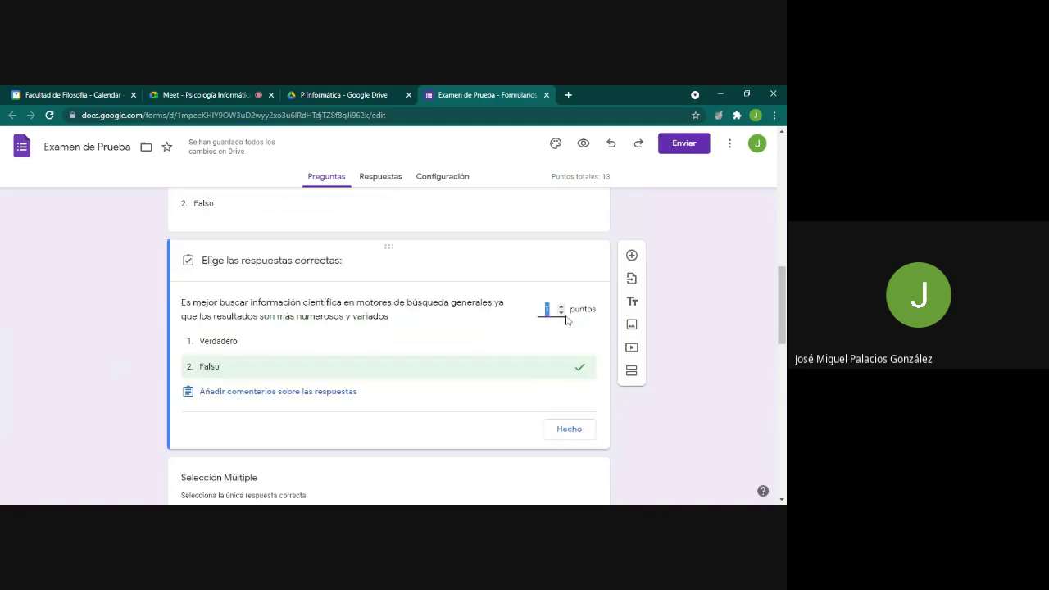
{"action": "type", "text": "2"}
{"action": "scroll", "coordinate": [373, 376], "scroll_direction": "down", "scroll_amount": 2}
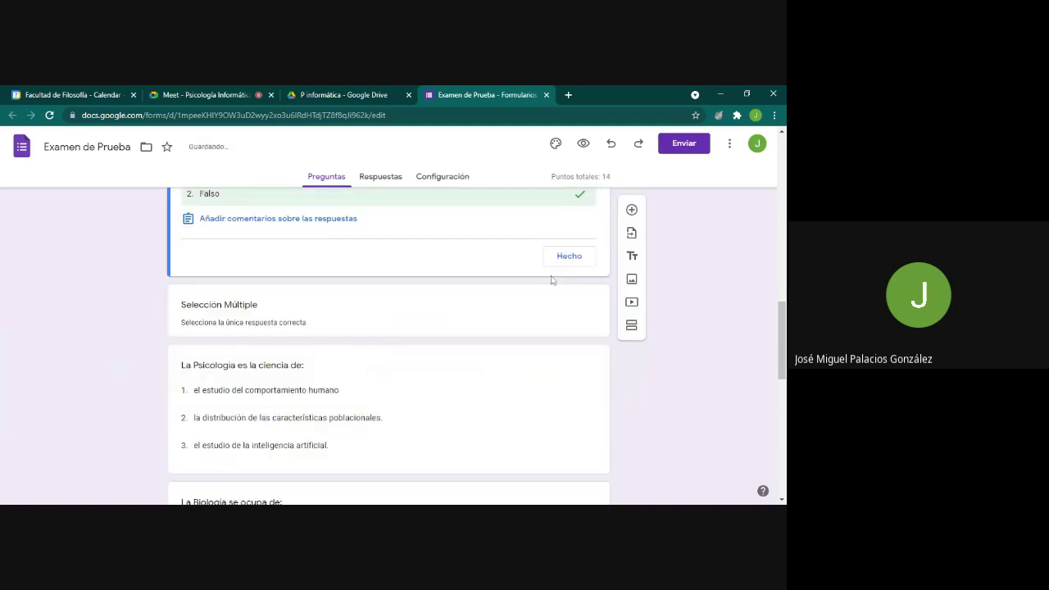
{"action": "left_click", "coordinate": [568, 257]}
- Check the form's total points and review the true/false and multiple-choice questions for where to add more points
{"action": "scroll", "coordinate": [421, 336], "scroll_direction": "down", "scroll_amount": 2}
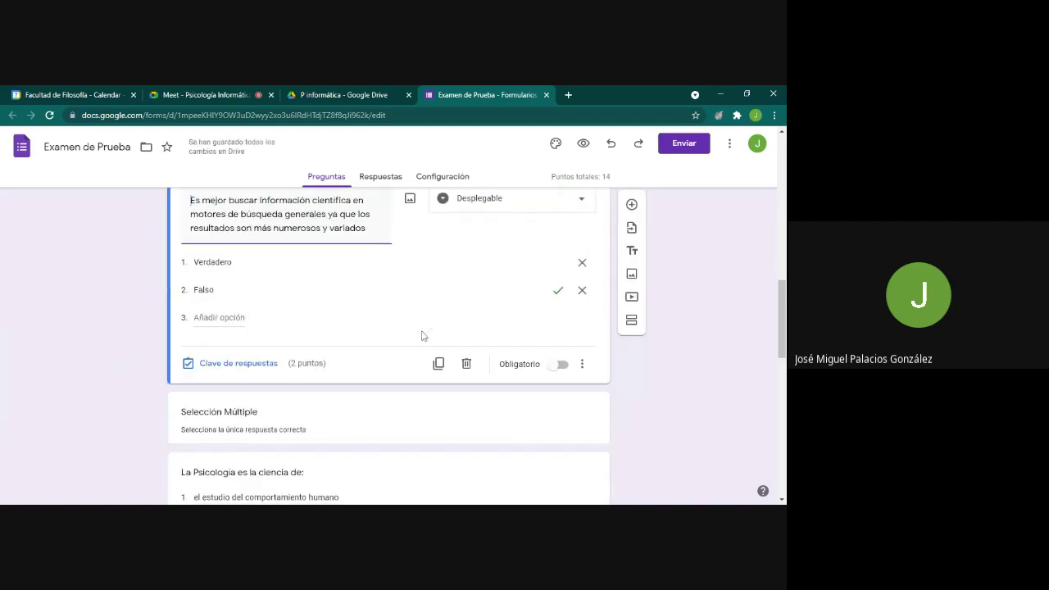
{"action": "scroll", "coordinate": [421, 336], "scroll_direction": "down", "scroll_amount": 3}
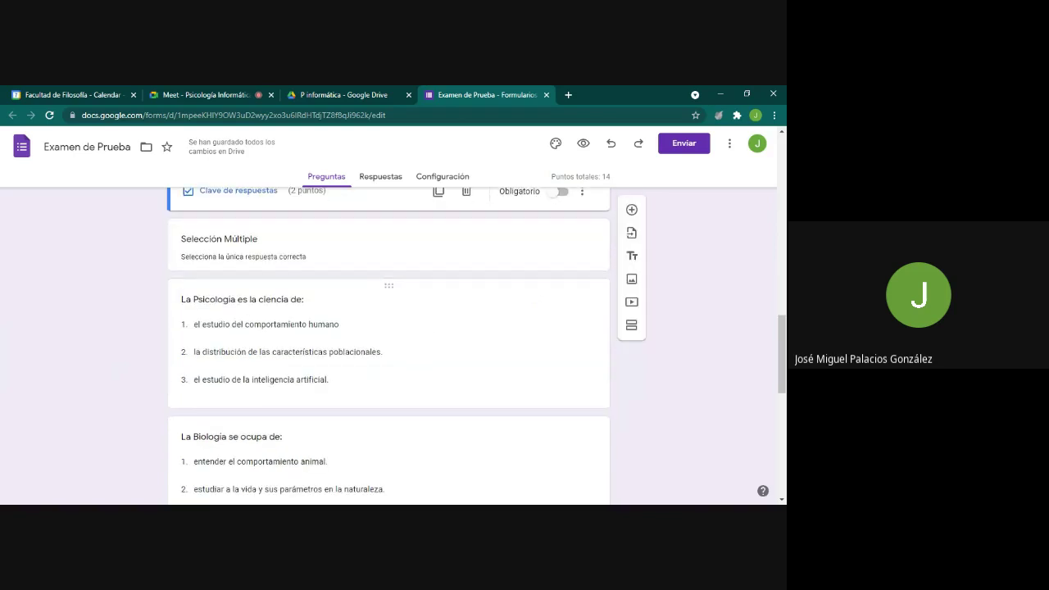
{"action": "scroll", "coordinate": [334, 328], "scroll_direction": "up", "scroll_amount": 5}
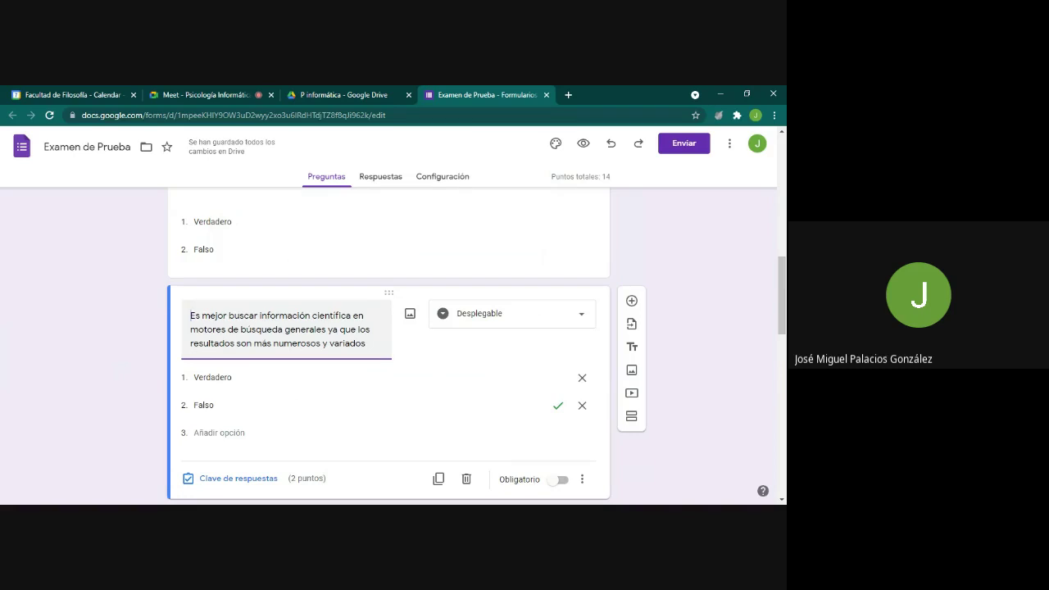
{"action": "scroll", "coordinate": [582, 239], "scroll_direction": "up", "scroll_amount": 15}
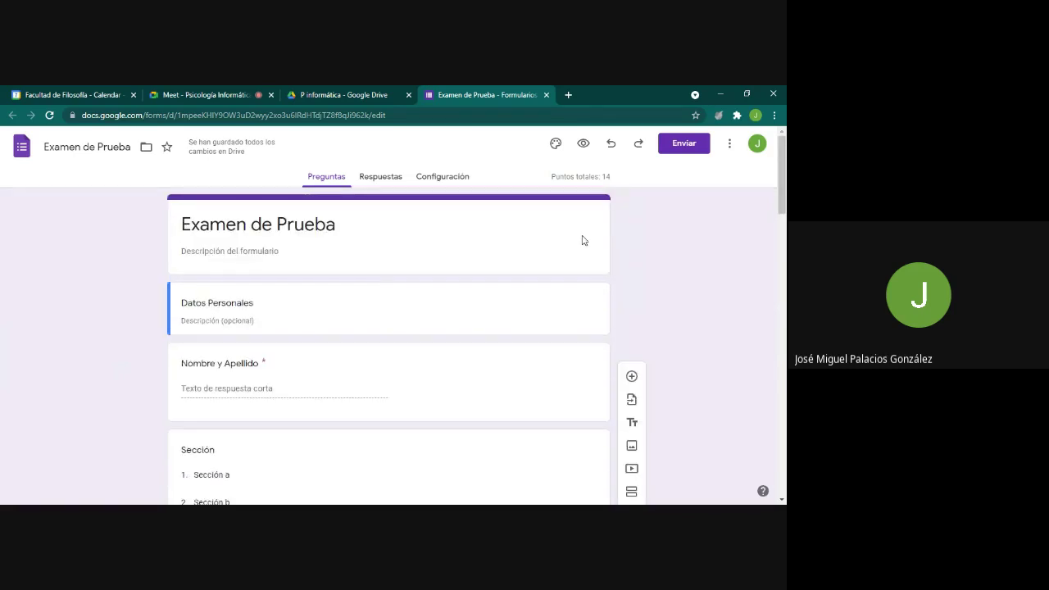
{"action": "scroll", "coordinate": [580, 257], "scroll_direction": "down", "scroll_amount": 15}
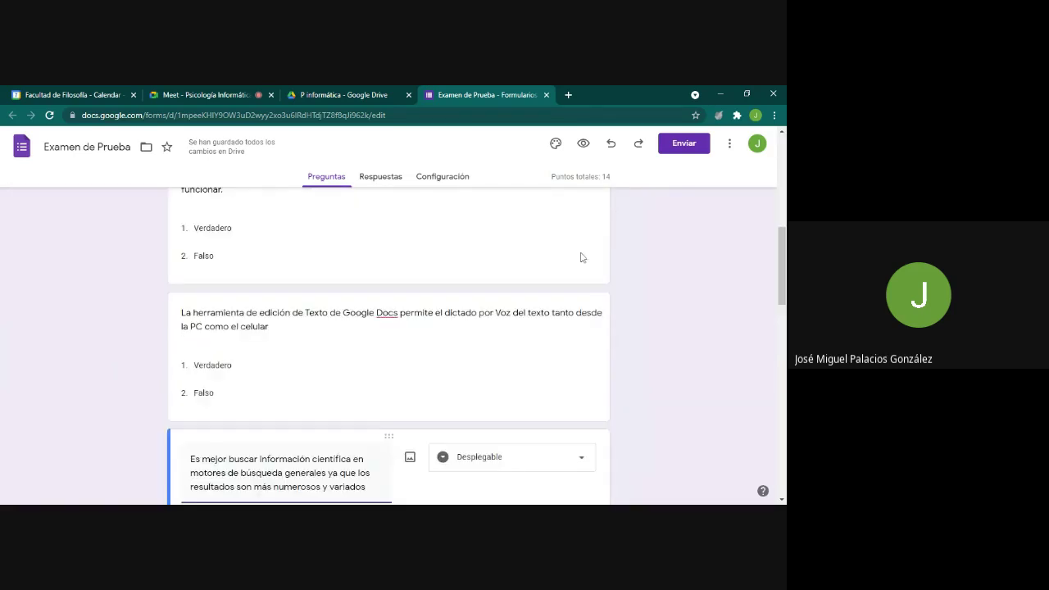
{"action": "scroll", "coordinate": [580, 257], "scroll_direction": "down", "scroll_amount": 1}
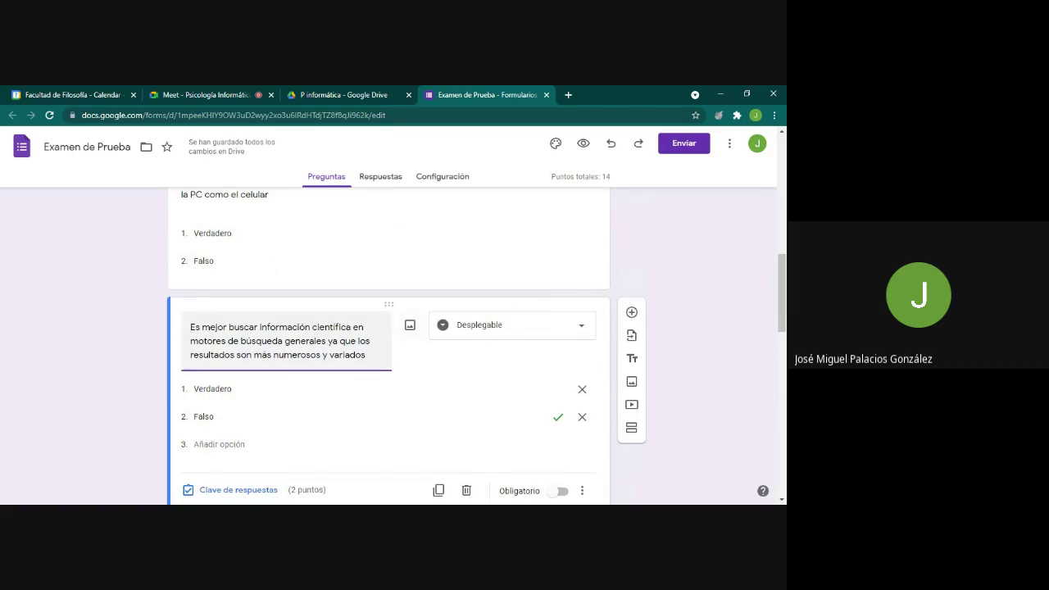
{"action": "scroll", "coordinate": [351, 325], "scroll_direction": "down", "scroll_amount": 3}
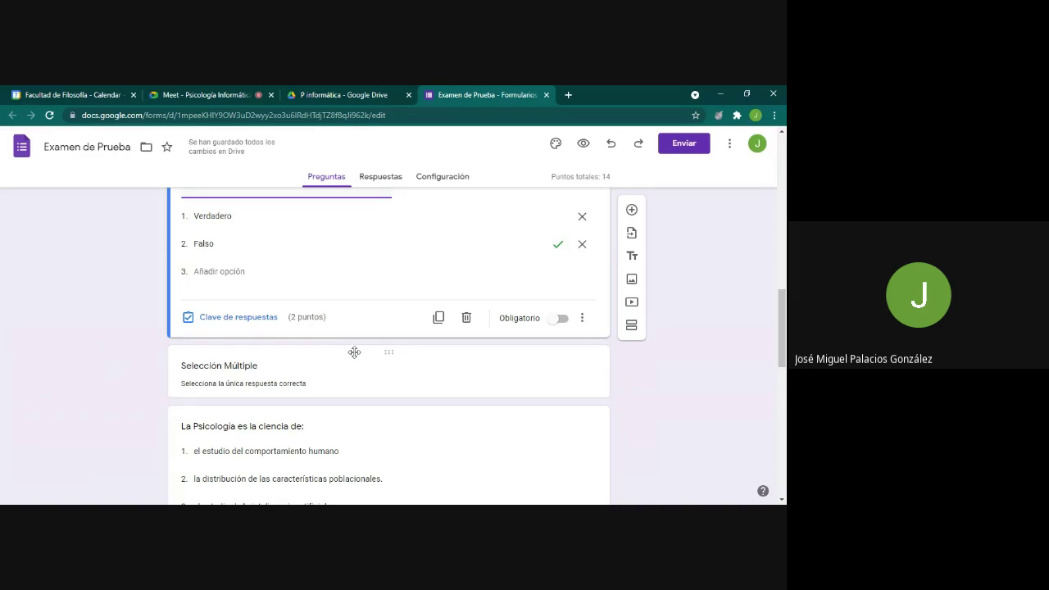
{"action": "scroll", "coordinate": [533, 295], "scroll_direction": "down", "scroll_amount": 3}
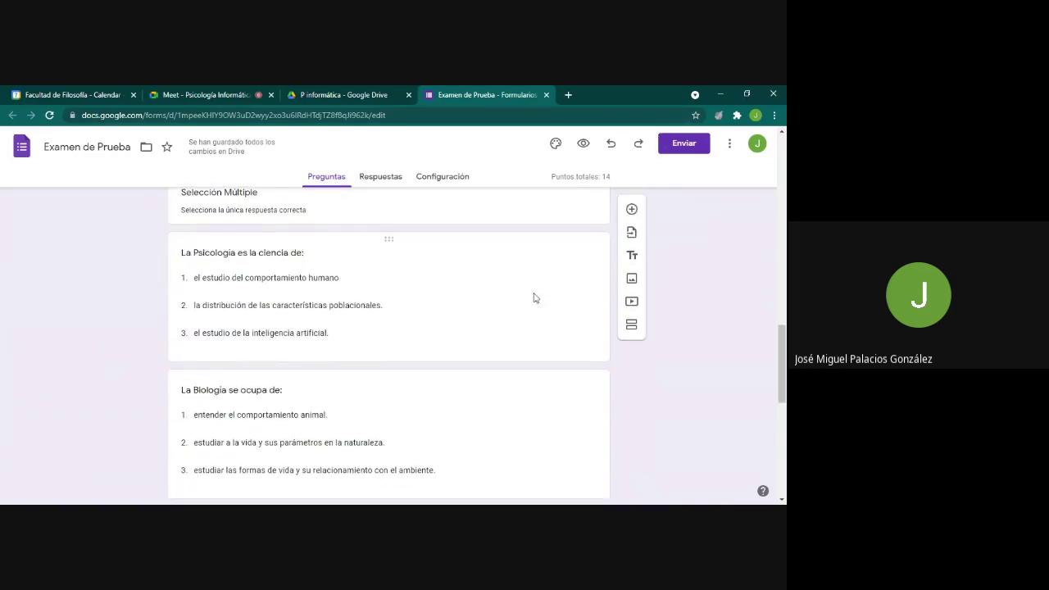
- Add the sixth option "la Reflexología" to the question "Son escuelas psicológicas:"
{"action": "scroll", "coordinate": [533, 297], "scroll_direction": "down", "scroll_amount": 8}
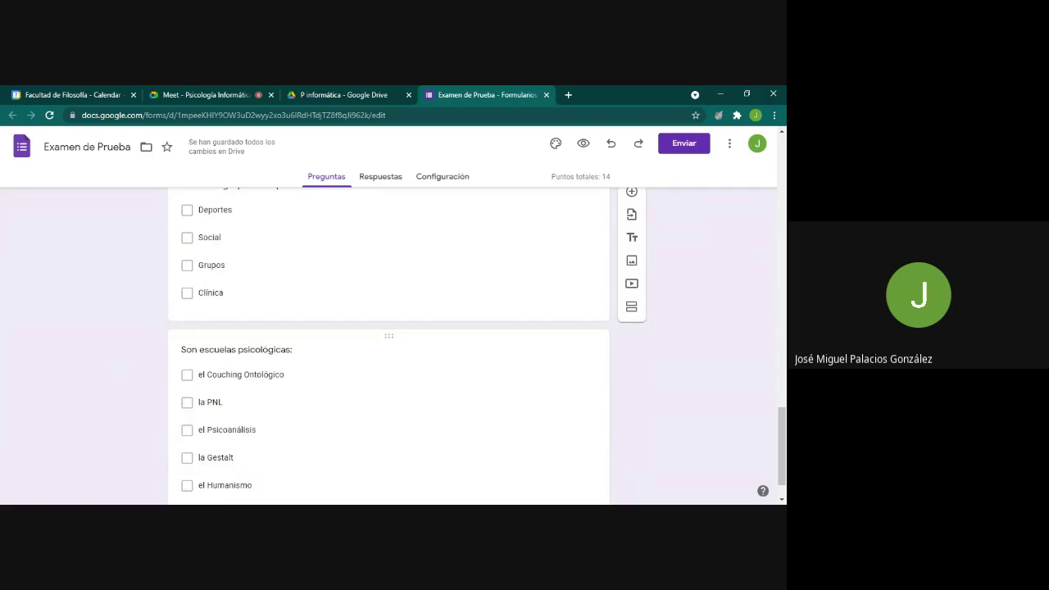
{"action": "left_click", "coordinate": [279, 370]}
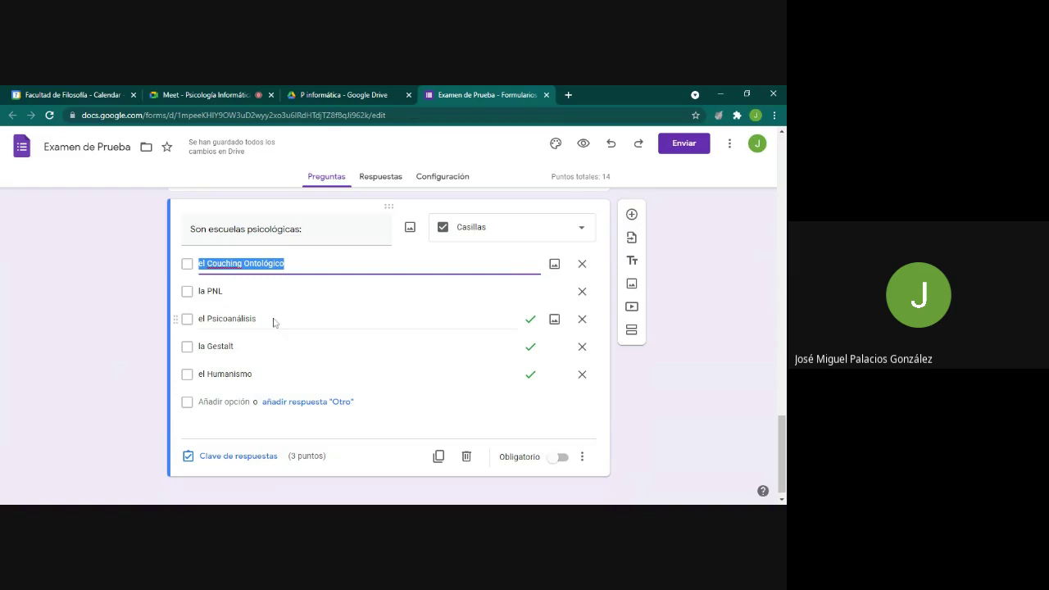
{"action": "left_click", "coordinate": [225, 373]}
{"action": "key", "text": "Return"}
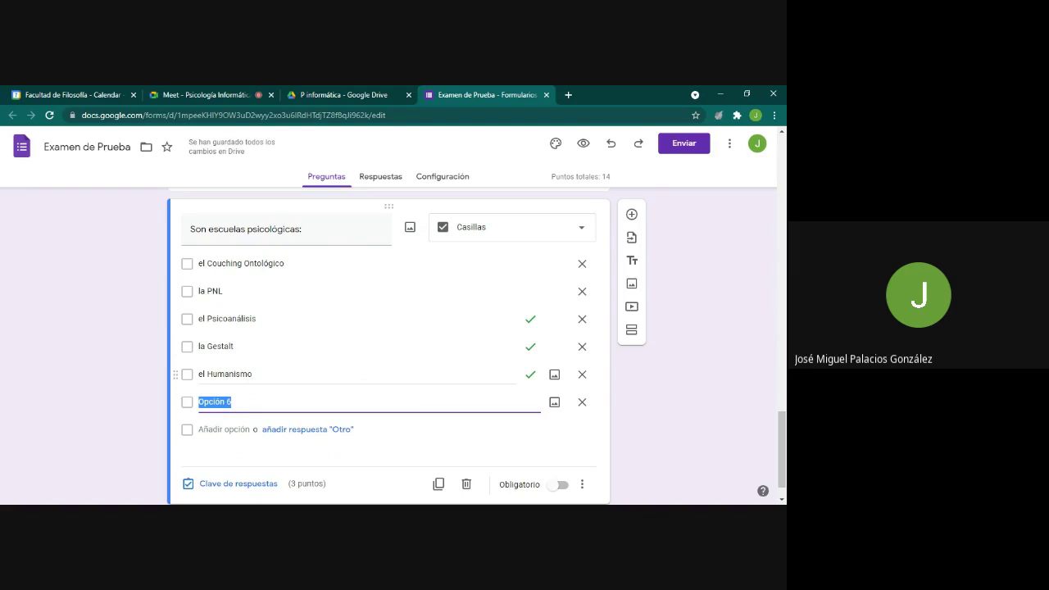
{"action": "type", "text": "le"}
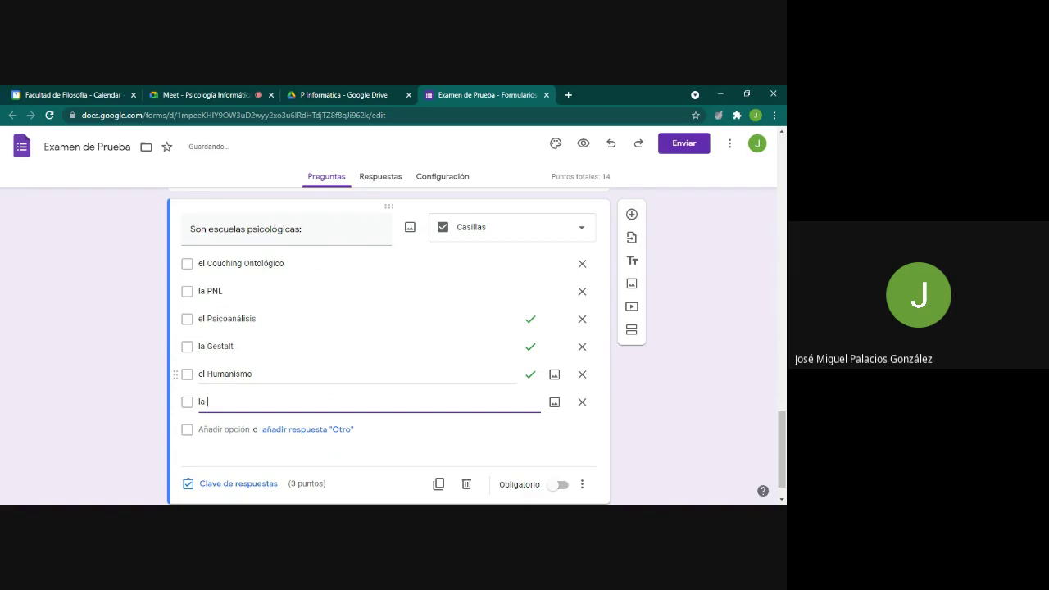
{"action": "type", "text": " Reflexología"}
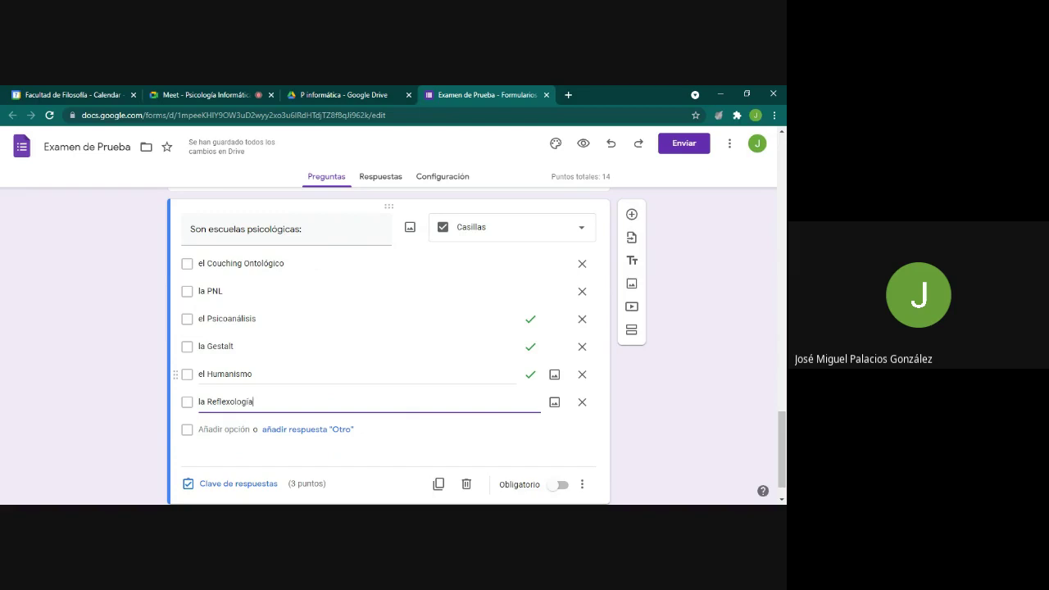
- In the answer key of "Son escuelas psicológicas:", also mark la Reflexología as correct and assign 4 points
{"action": "left_click", "coordinate": [238, 483]}
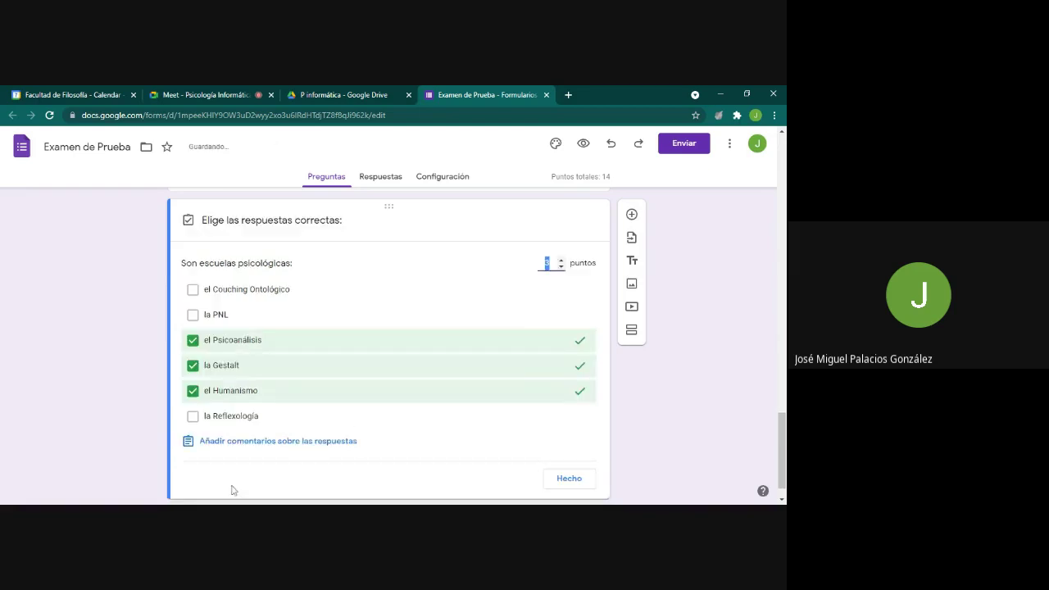
{"action": "left_click", "coordinate": [193, 416]}
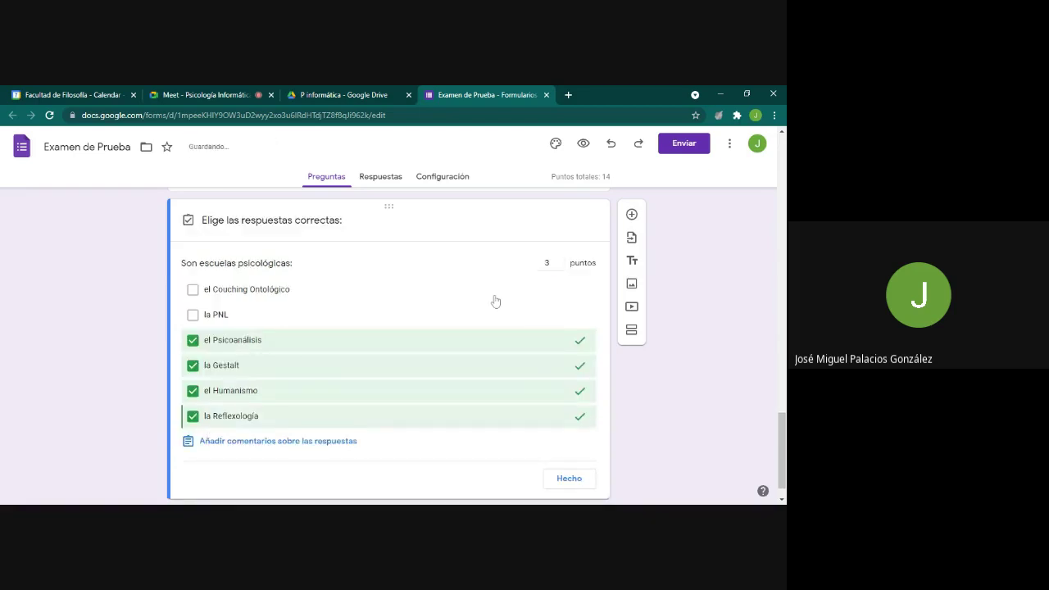
{"action": "left_click", "coordinate": [562, 261]}
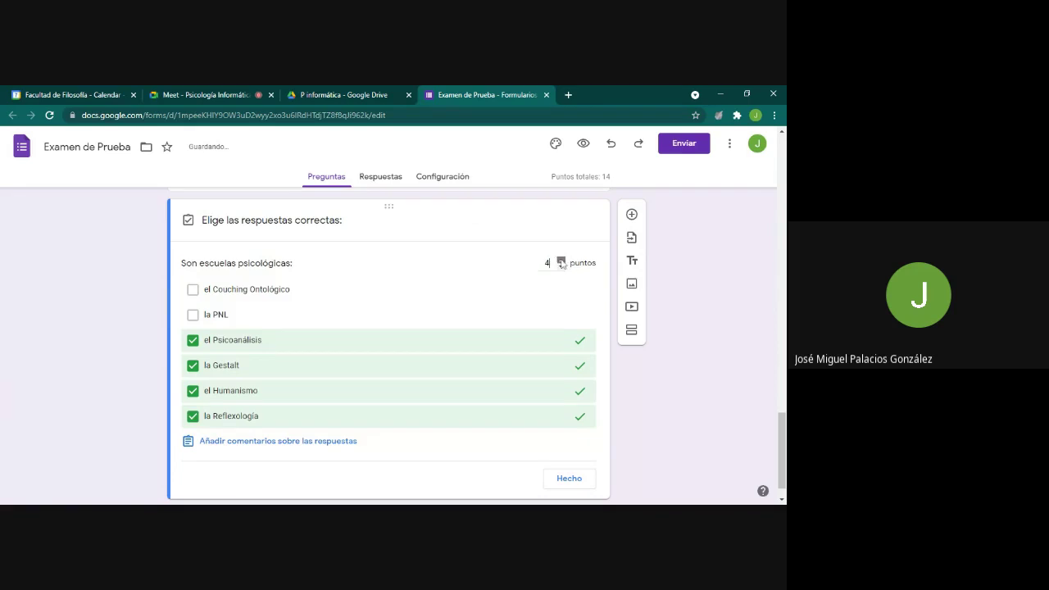
{"action": "left_click", "coordinate": [571, 478]}
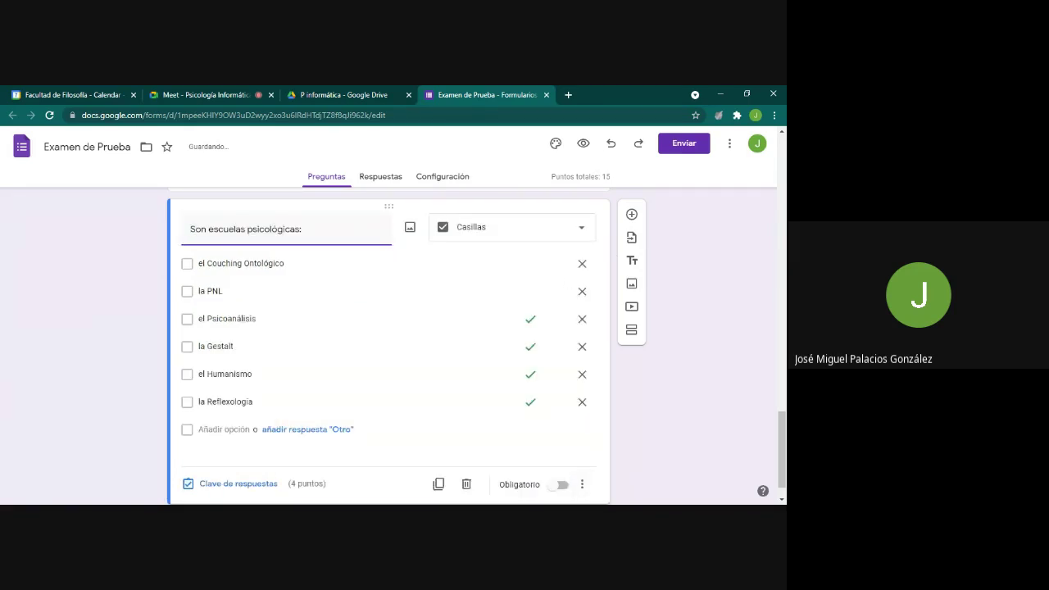
- Check the form's total points and review all its questions from beginning to end
{"action": "scroll", "coordinate": [491, 410], "scroll_direction": "up", "scroll_amount": 15}
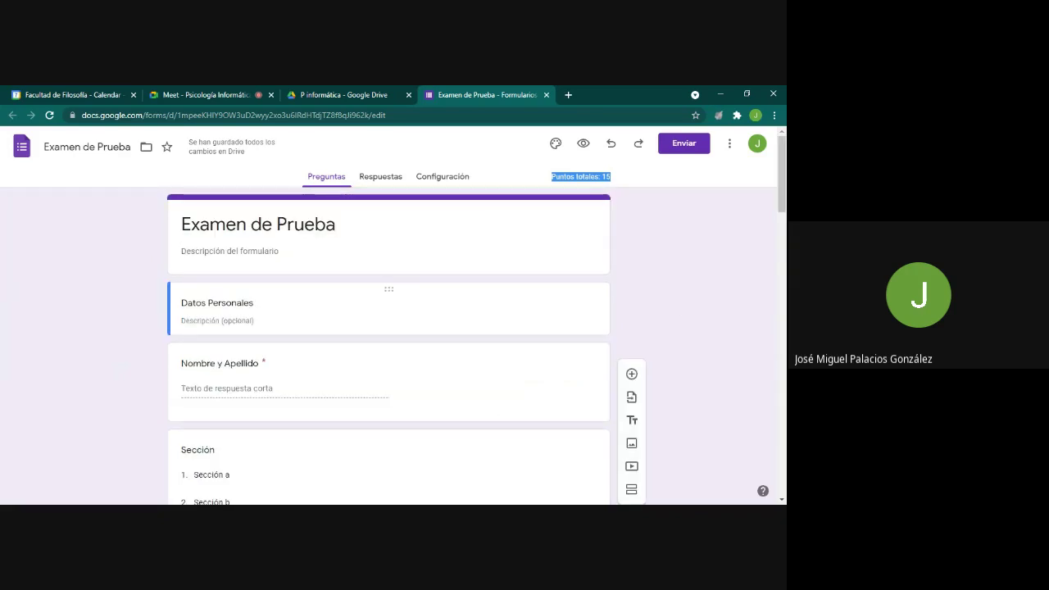
{"action": "scroll", "coordinate": [513, 313], "scroll_direction": "down", "scroll_amount": 5}
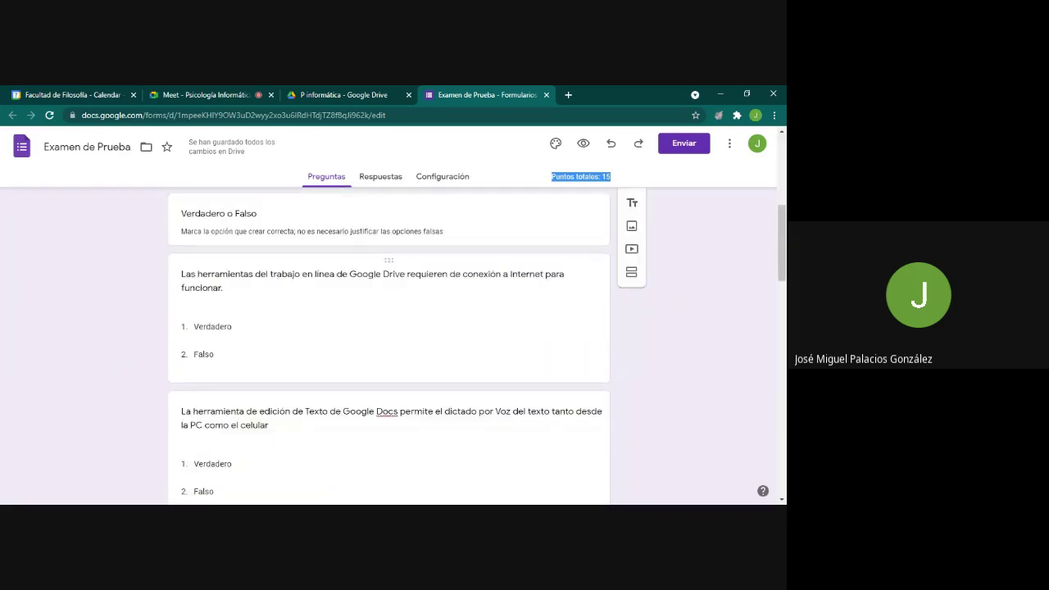
{"action": "scroll", "coordinate": [513, 311], "scroll_direction": "down", "scroll_amount": 12}
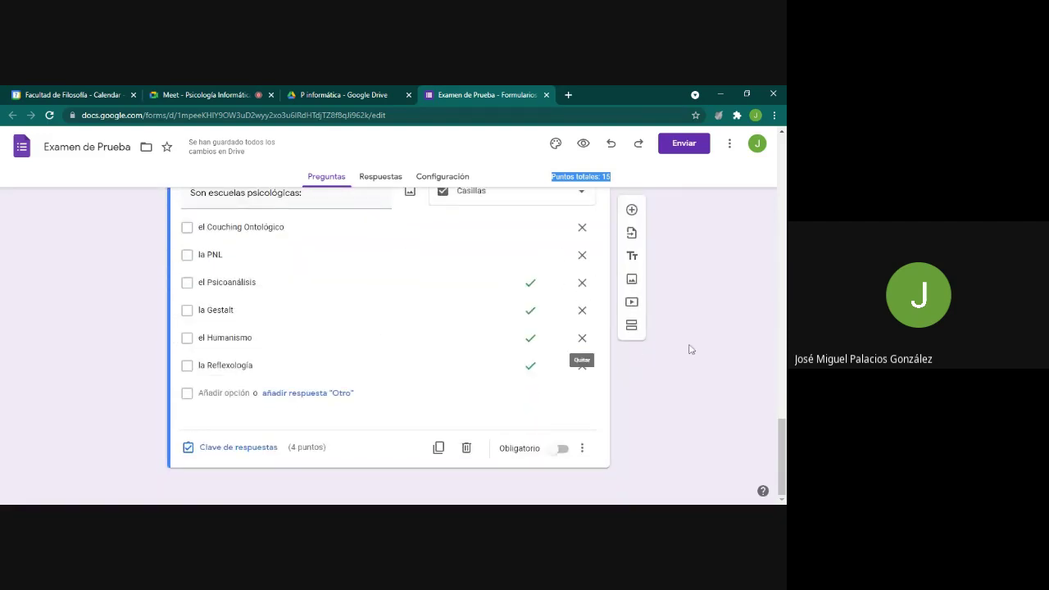
{"action": "scroll", "coordinate": [688, 349], "scroll_direction": "up", "scroll_amount": 20}
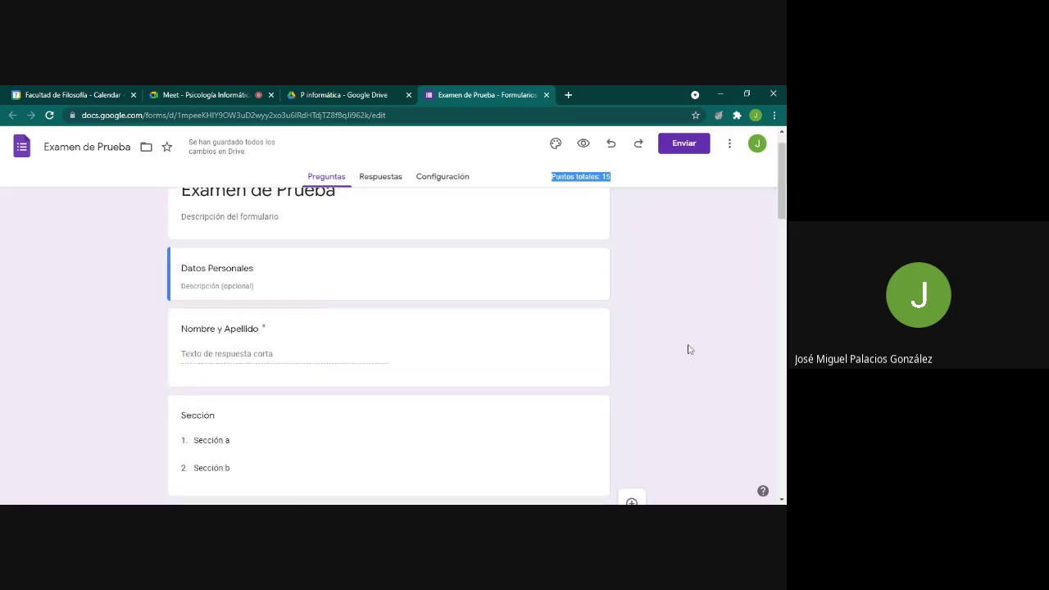
{"action": "scroll", "coordinate": [688, 349], "scroll_direction": "up", "scroll_amount": 1}
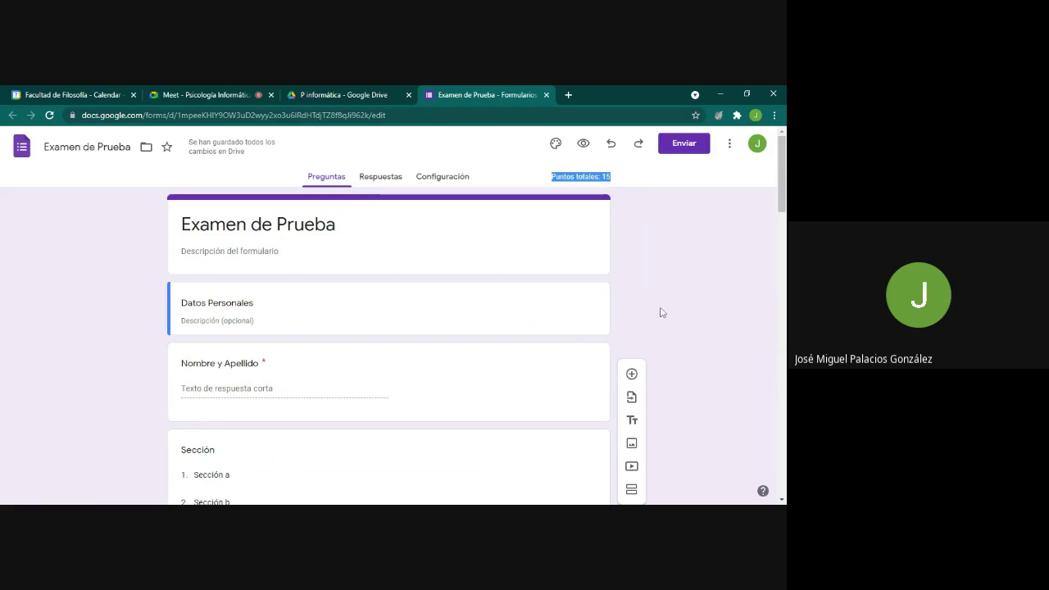
{"action": "scroll", "coordinate": [662, 312], "scroll_direction": "down", "scroll_amount": 2}
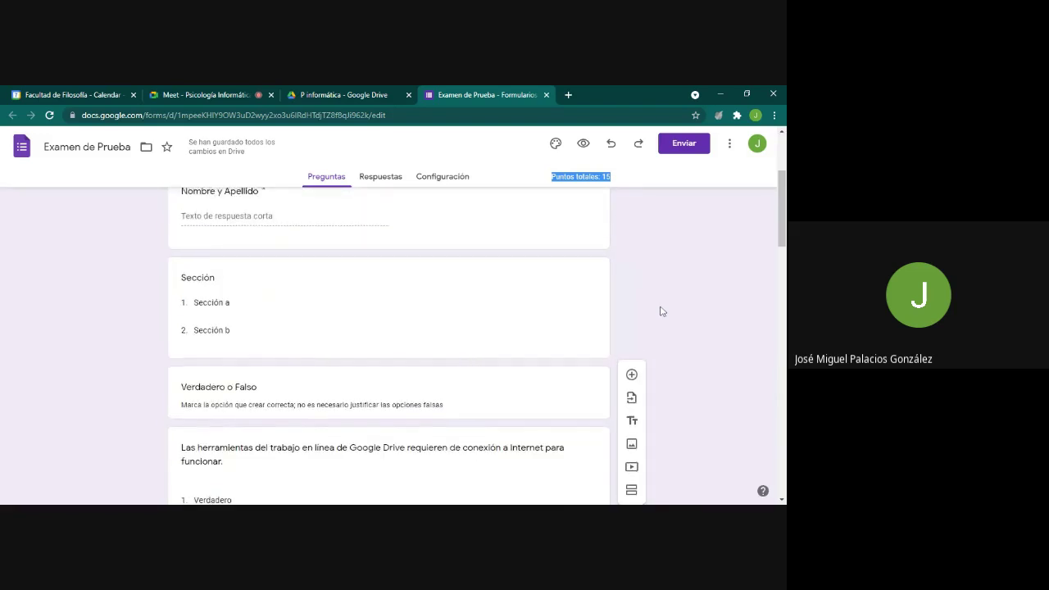
- Open the form's theme customization options
{"action": "scroll", "coordinate": [659, 311], "scroll_direction": "up", "scroll_amount": 2}
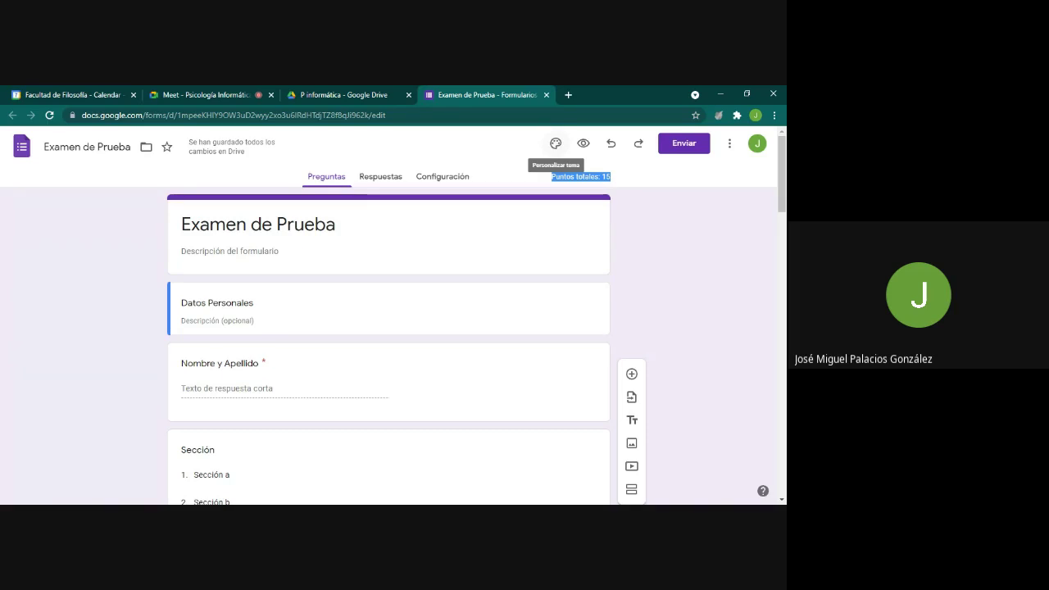
{"action": "left_click", "coordinate": [555, 143]}
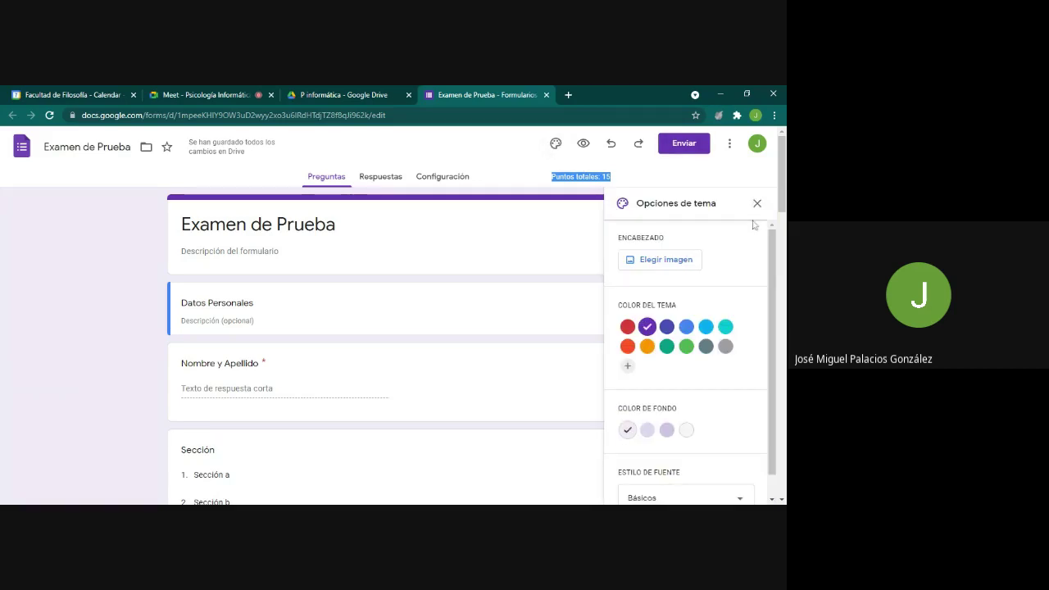
- Open the theme's header image picker and browse the Trabajo y escuela, Ilustraciones, Cumpleaños and Comida y cena images
{"action": "left_click", "coordinate": [555, 145]}
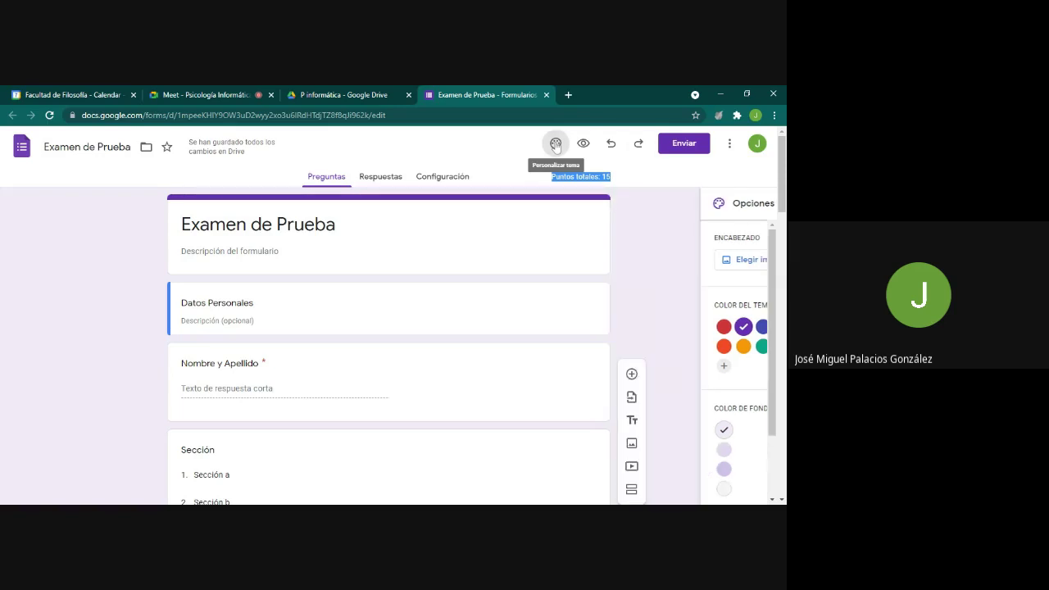
{"action": "left_click", "coordinate": [555, 144]}
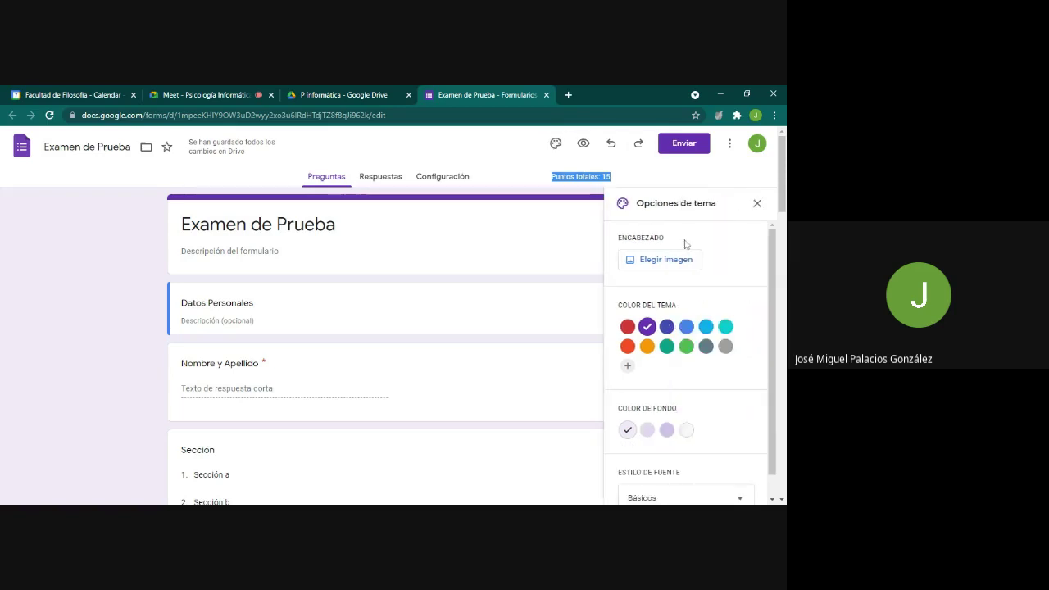
{"action": "left_click", "coordinate": [642, 265]}
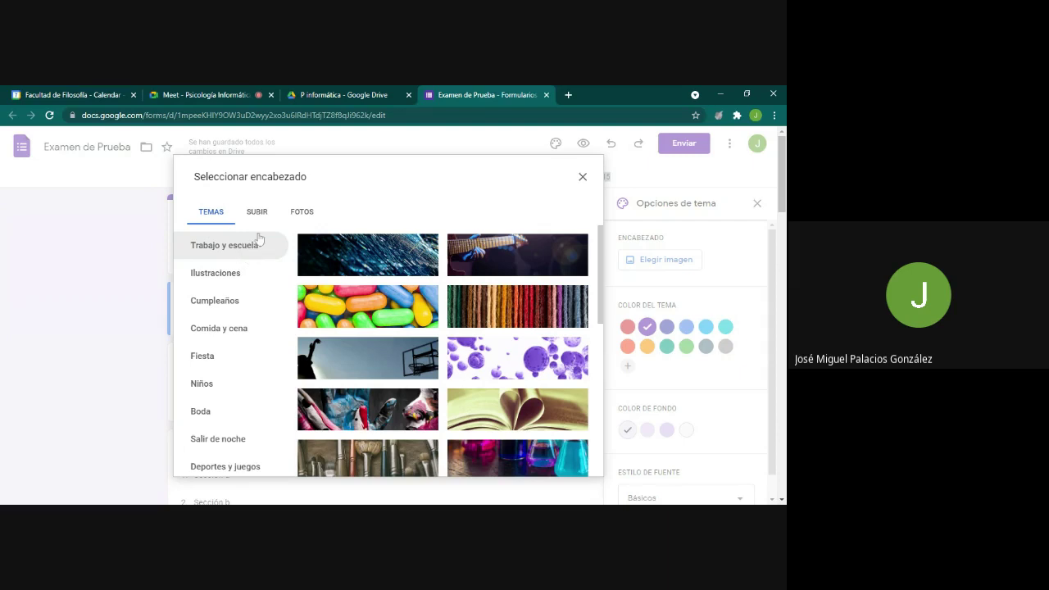
{"action": "scroll", "coordinate": [532, 255], "scroll_direction": "down", "scroll_amount": 2}
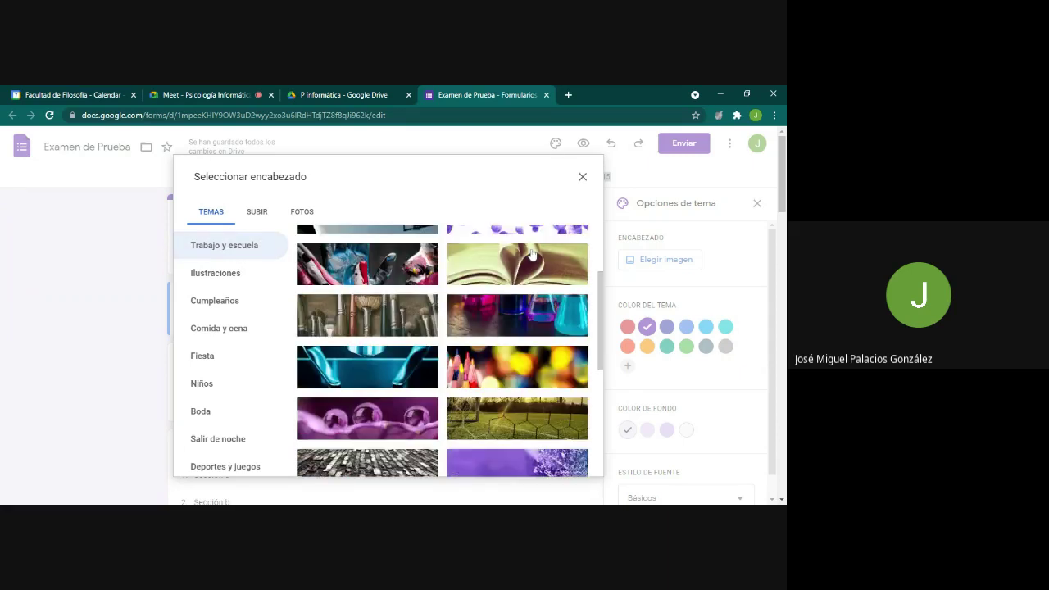
{"action": "scroll", "coordinate": [532, 255], "scroll_direction": "down", "scroll_amount": 3}
{"action": "scroll", "coordinate": [532, 254], "scroll_direction": "down", "scroll_amount": 4}
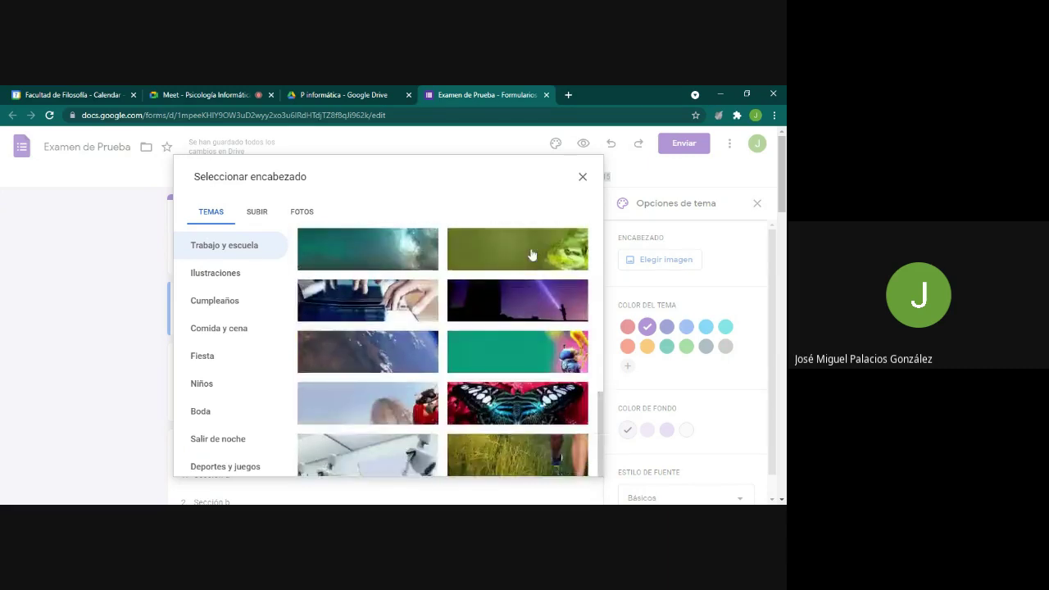
{"action": "scroll", "coordinate": [532, 255], "scroll_direction": "down", "scroll_amount": 1}
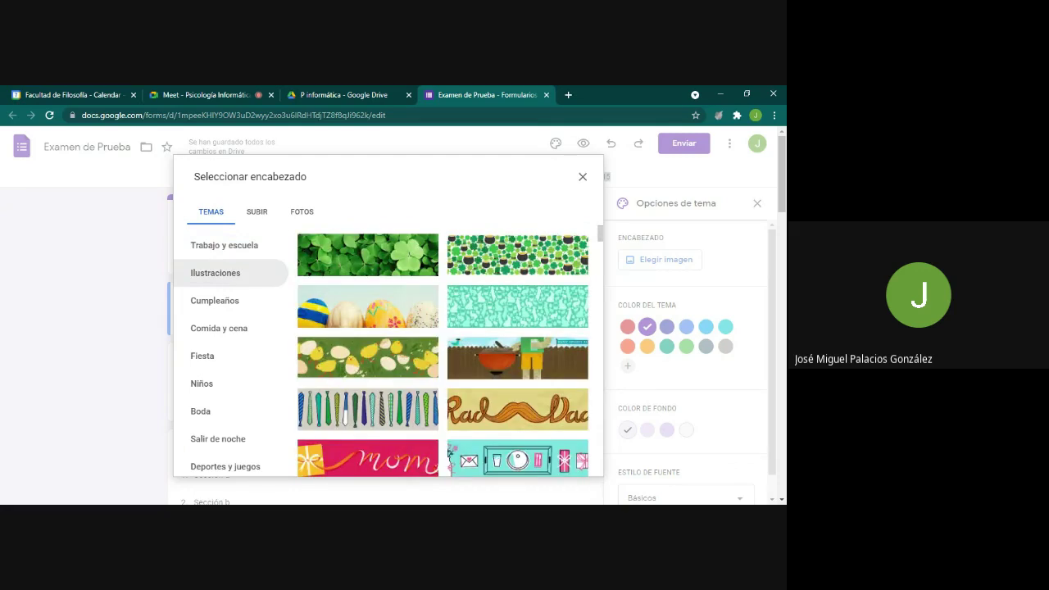
{"action": "scroll", "coordinate": [385, 322], "scroll_direction": "down", "scroll_amount": 3}
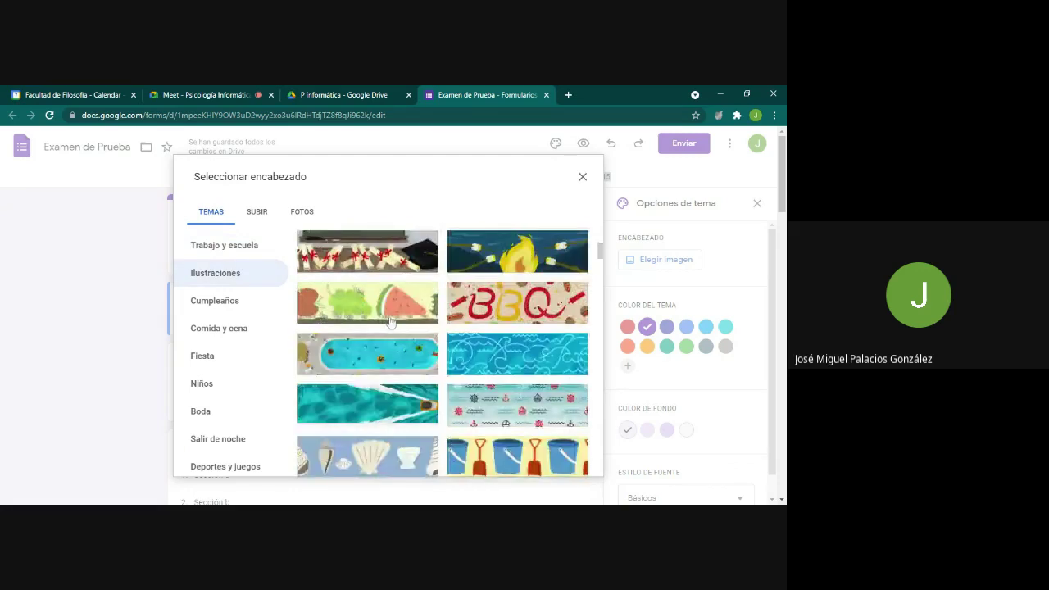
{"action": "scroll", "coordinate": [389, 321], "scroll_direction": "down", "scroll_amount": 10}
{"action": "left_click", "coordinate": [225, 301]}
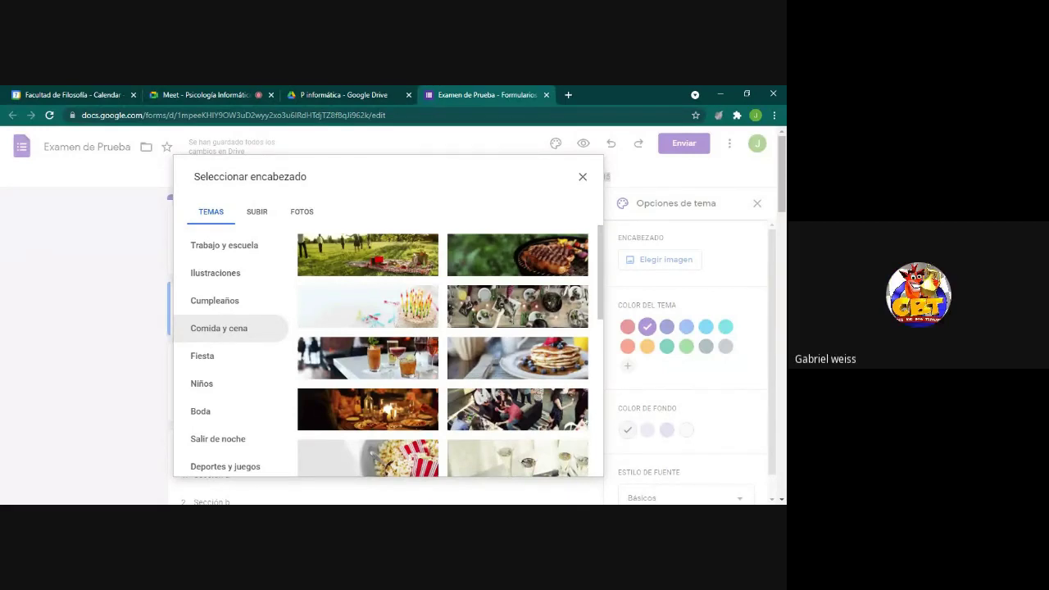
{"action": "scroll", "coordinate": [223, 363], "scroll_direction": "down", "scroll_amount": 3}
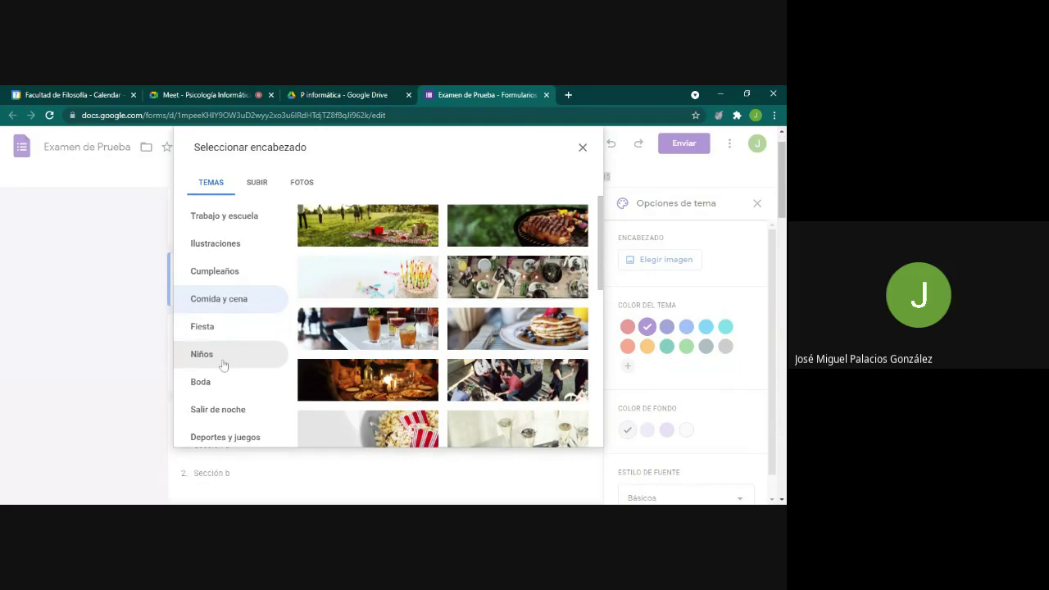
{"action": "scroll", "coordinate": [222, 364], "scroll_direction": "up", "scroll_amount": 3}
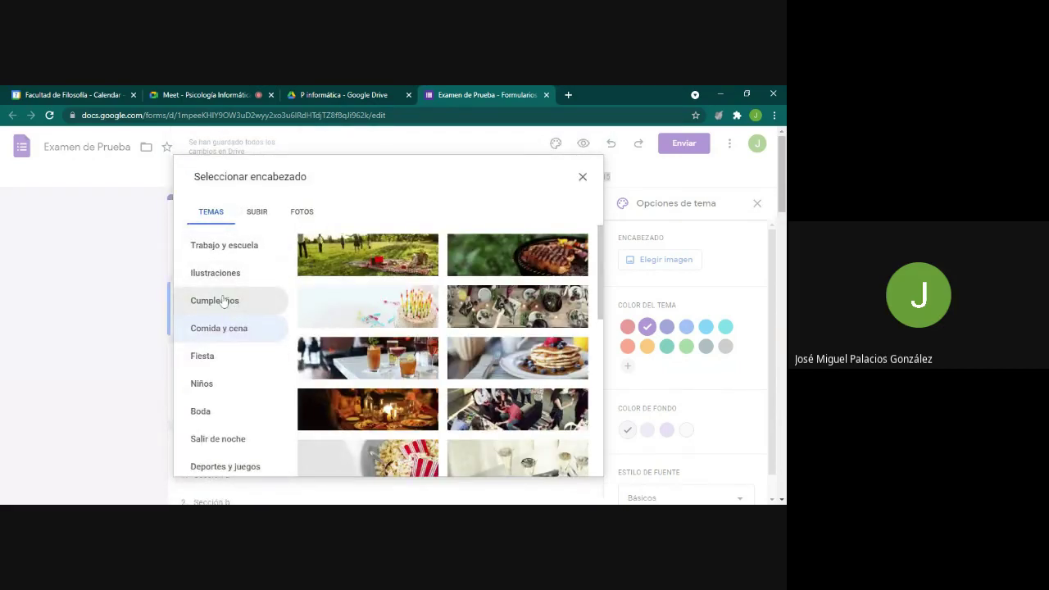
- Browse the computer for an image file to upload as the form's header
{"action": "left_click", "coordinate": [259, 217]}
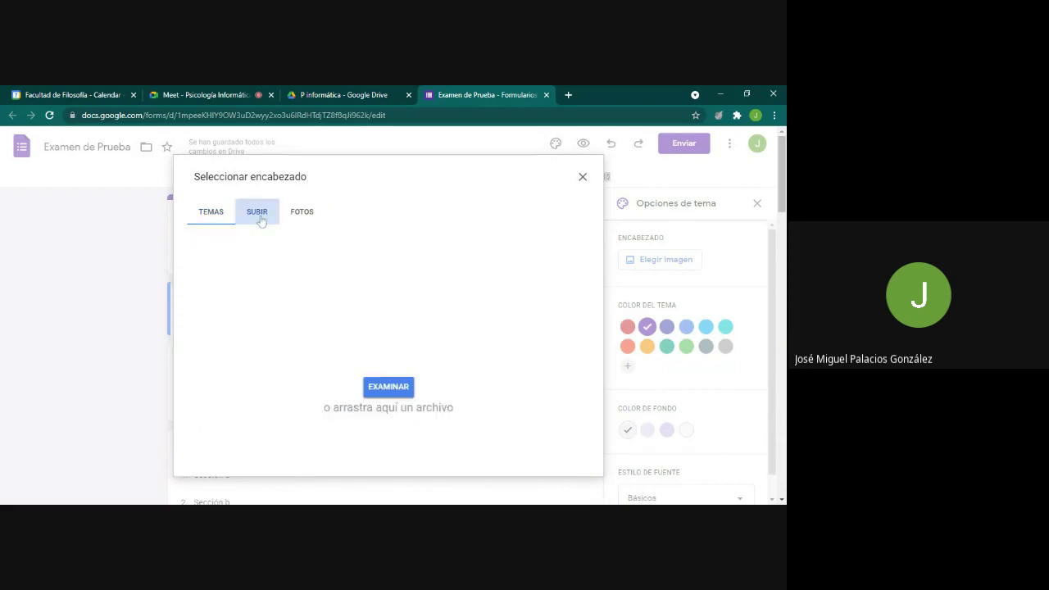
{"action": "left_click", "coordinate": [388, 390]}
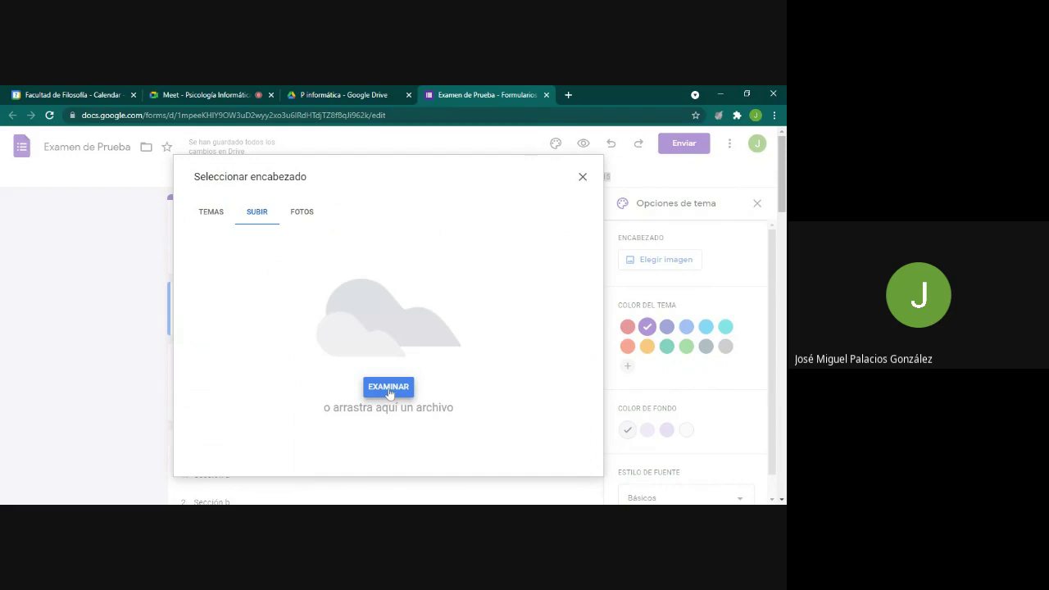